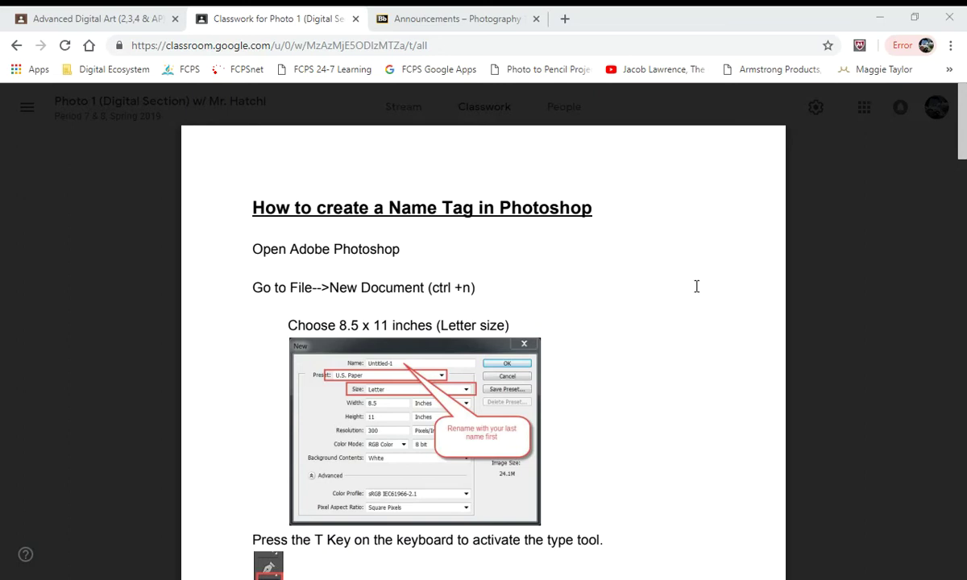
Launch Adobe Photoshop CC 2018 from the Windows Start menu app list
mouse_move(812, 153)
key(super)
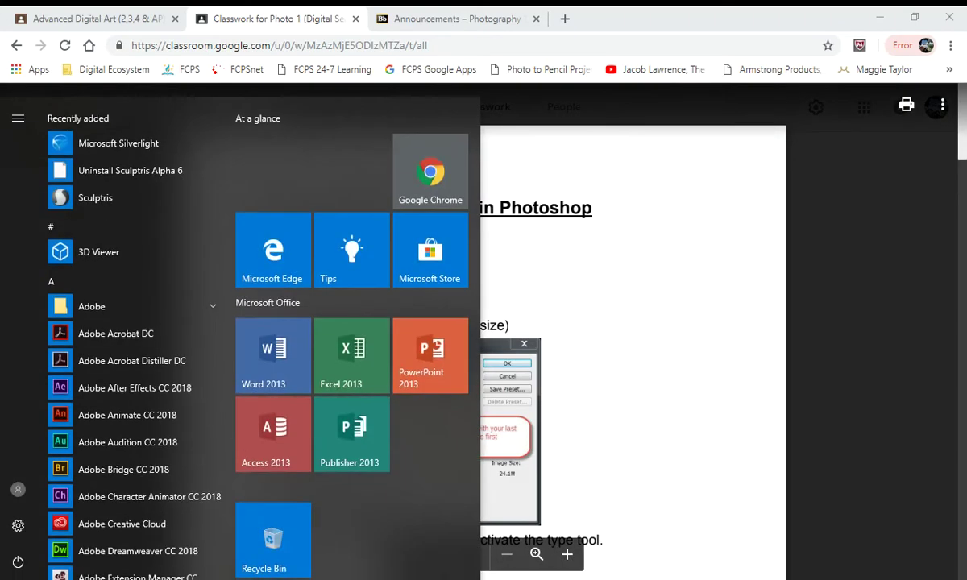
scroll(170, 476, down, 5)
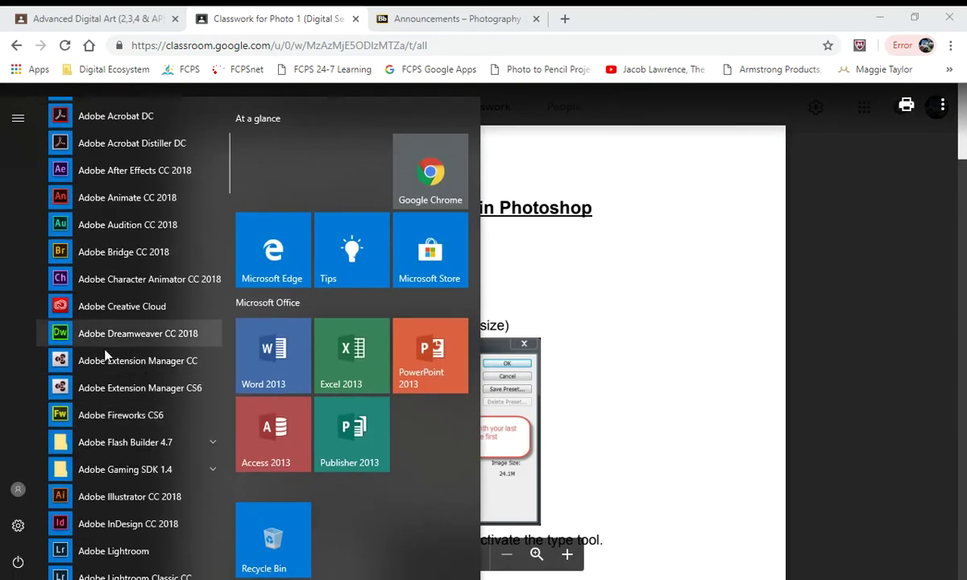
scroll(100, 425, down, 2)
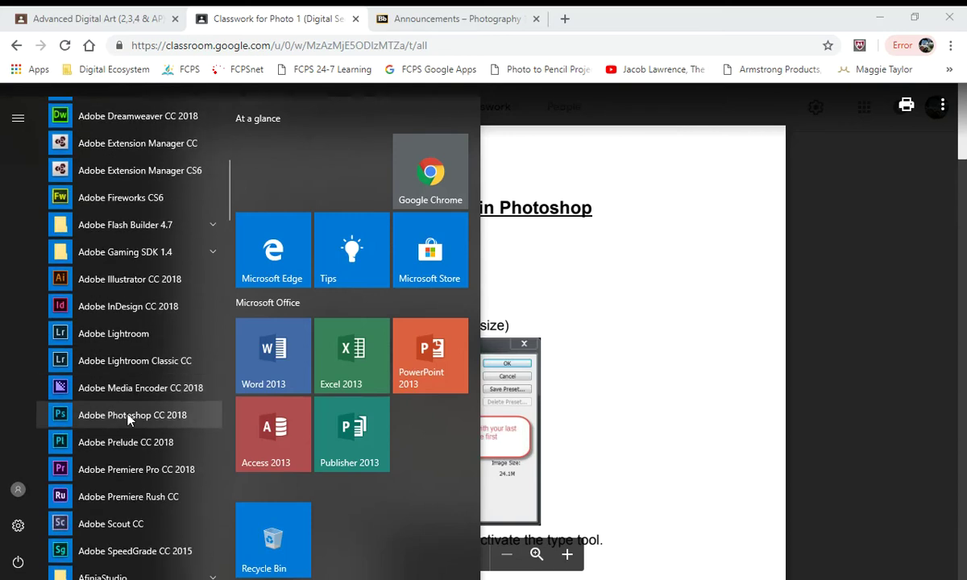
click(129, 418)
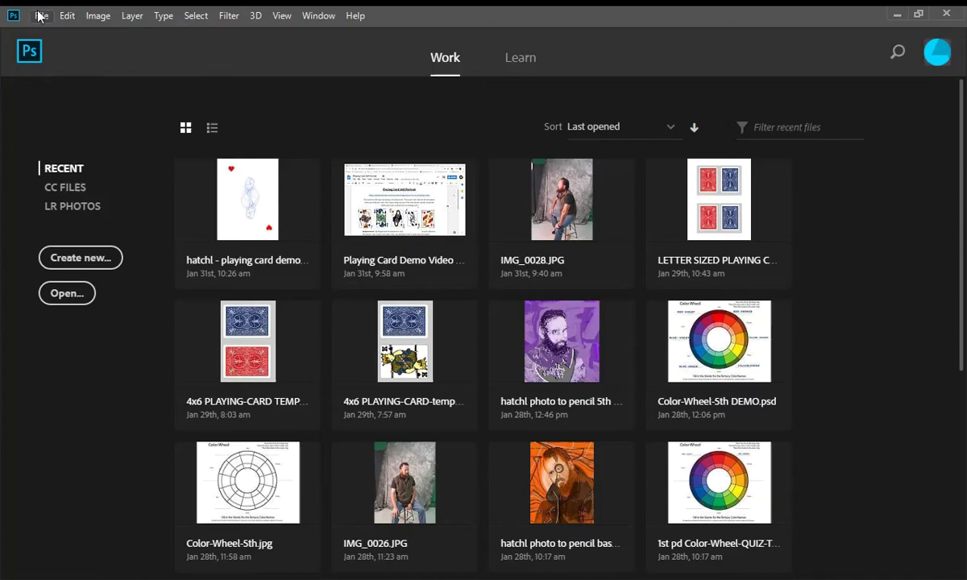
click(40, 16)
Create a Letter-size 8.5 x 11 in, 300 ppi document named with the student's last name plus 'Name Tag'
click(45, 34)
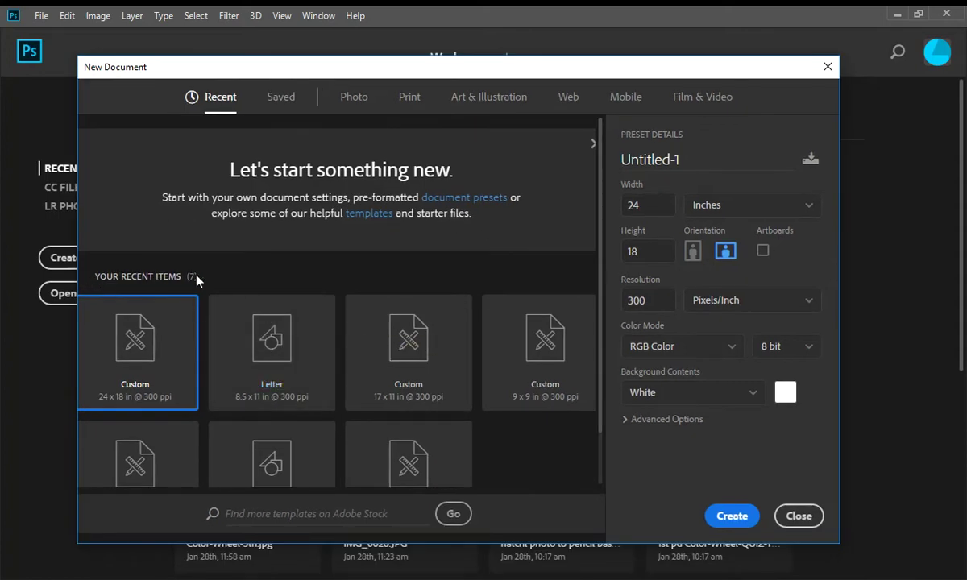
click(410, 96)
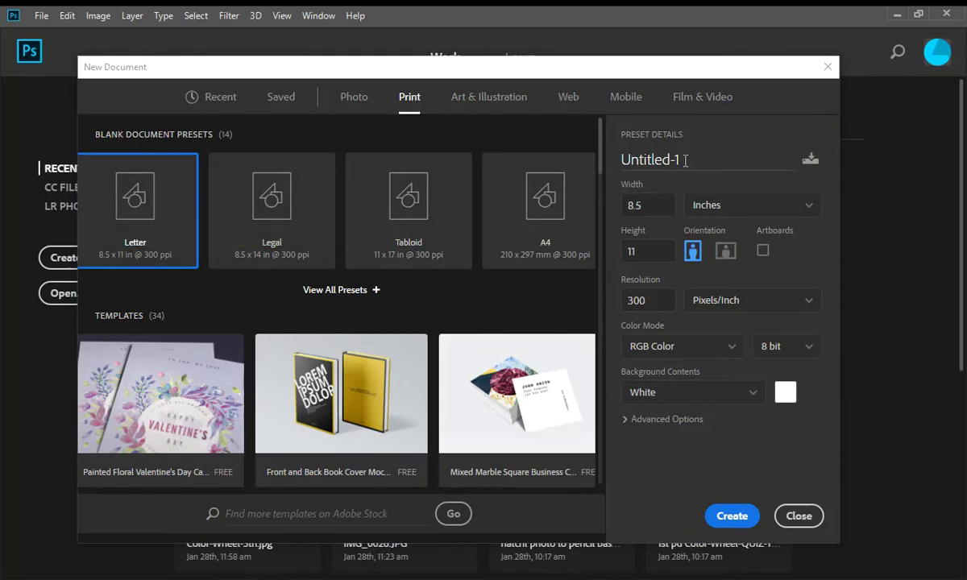
double_click(719, 162)
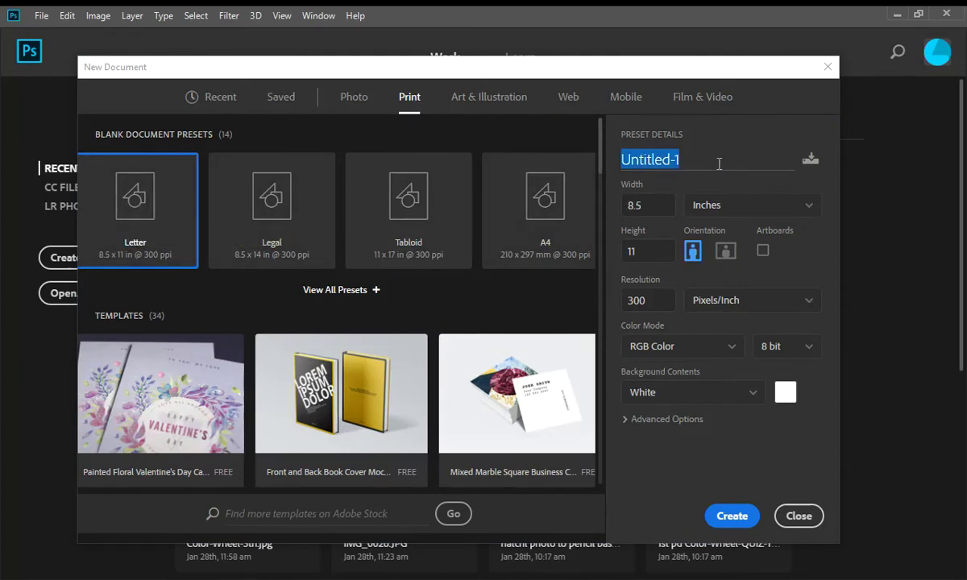
text(Hatchl)
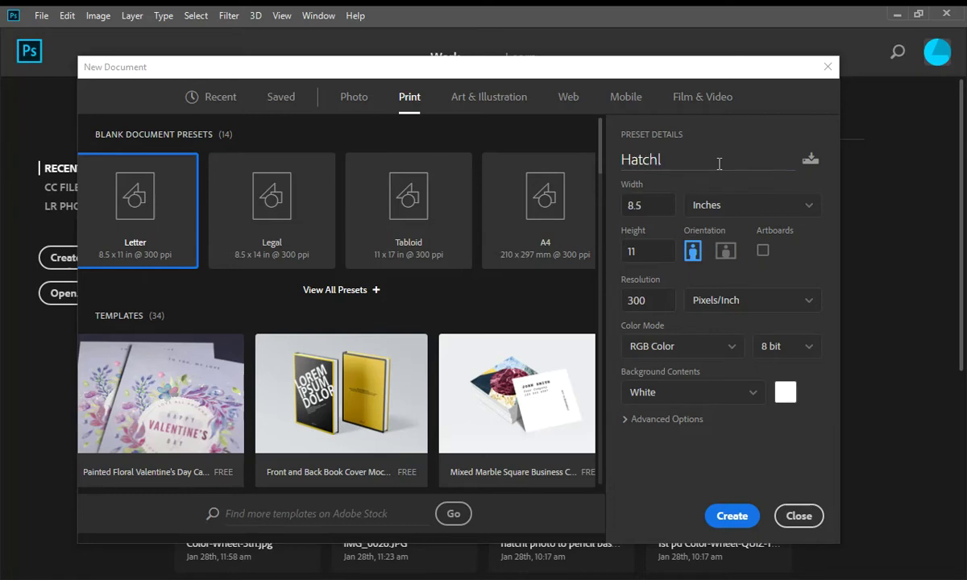
text( - Name Tag)
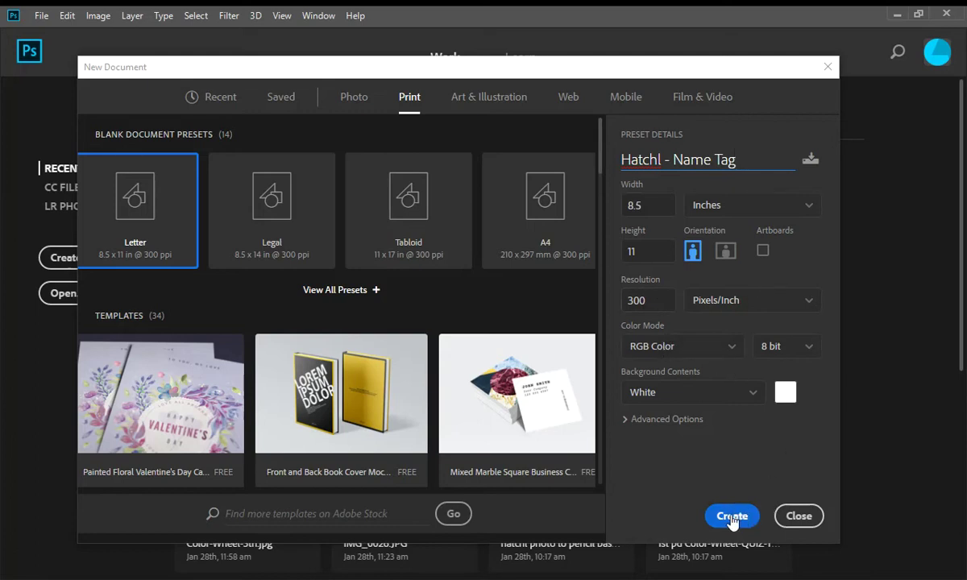
click(732, 520)
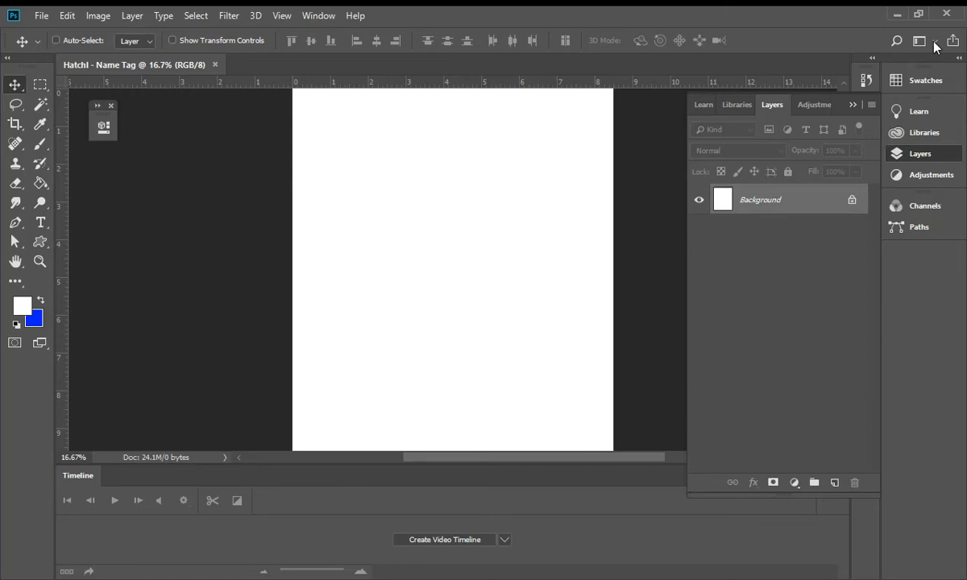
Reset the workspace layout to Essentials
click(319, 15)
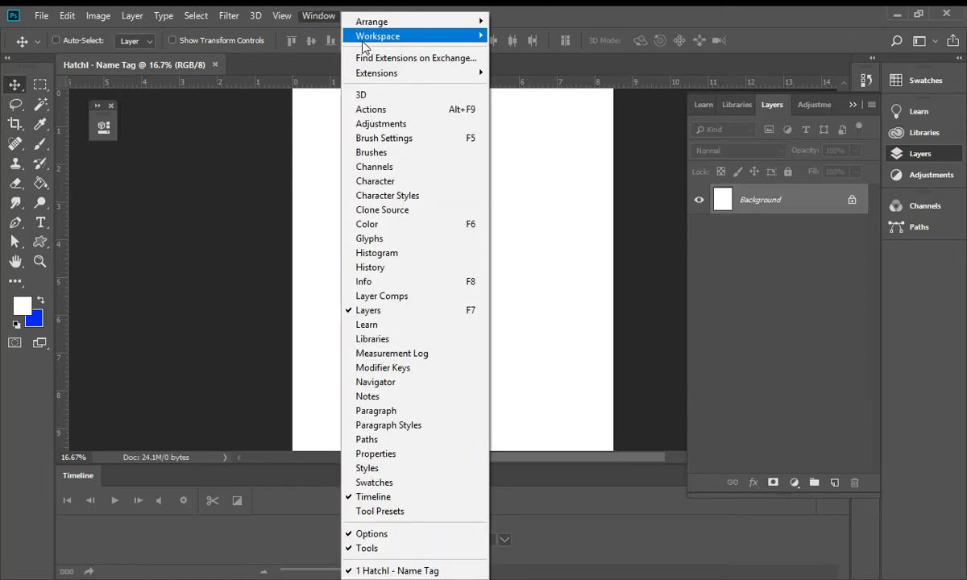
mouse_move(363, 41)
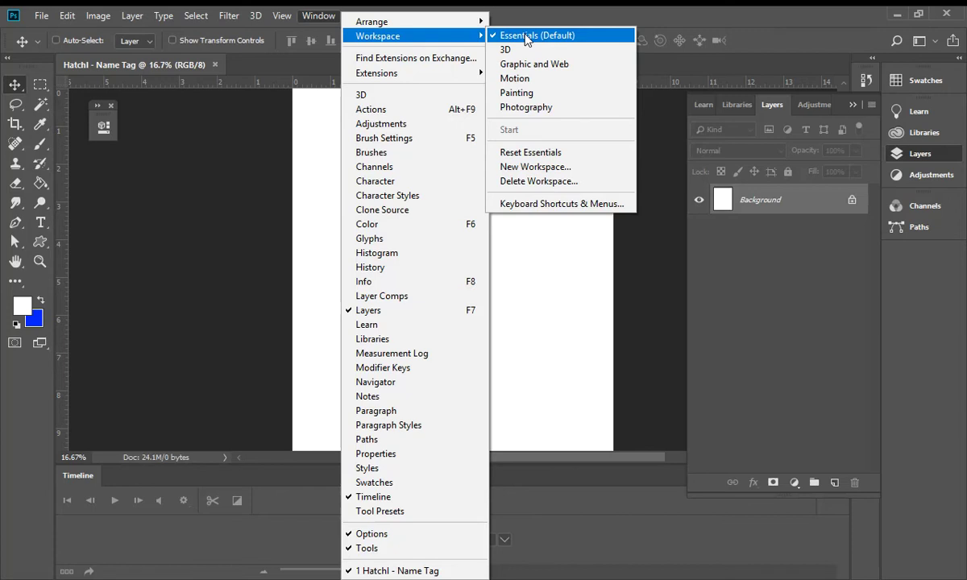
click(546, 153)
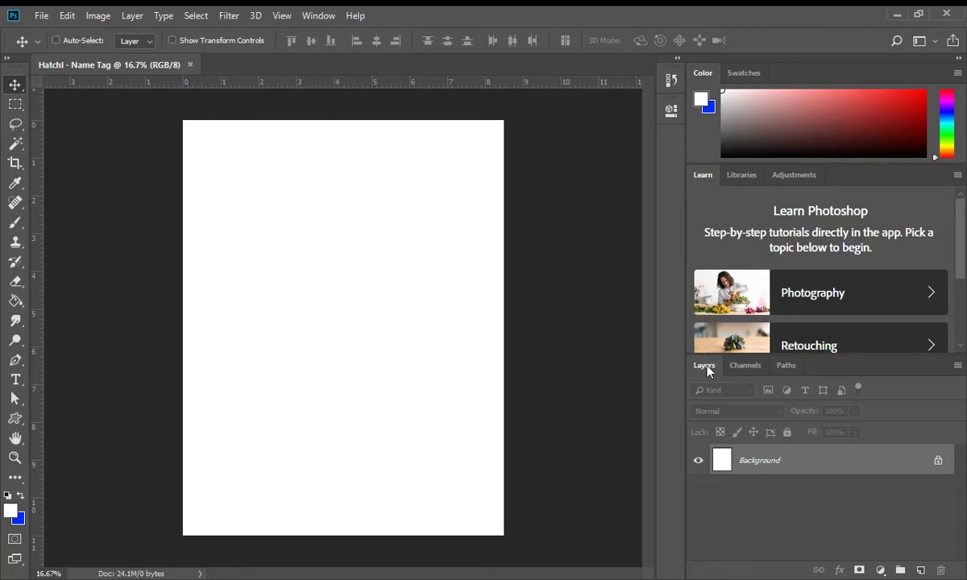
Float the Layers panel, restore default black and white colours, and return to the instructions
drag(706, 370, 585, 115)
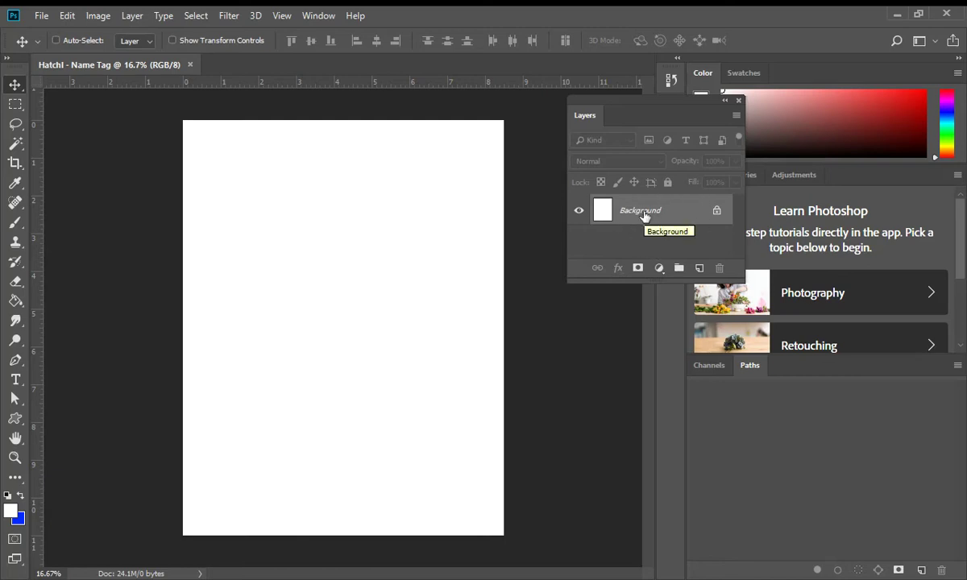
key(d)
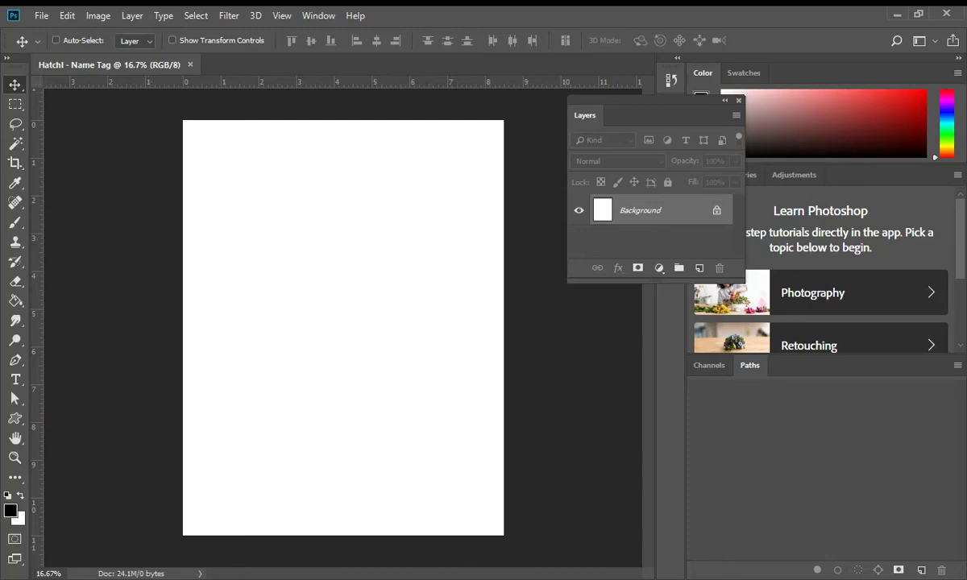
key(alt+Tab)
Scroll the PDF to the 'Press the T key' step, then return to Photoshop
scroll(542, 365, down, 3)
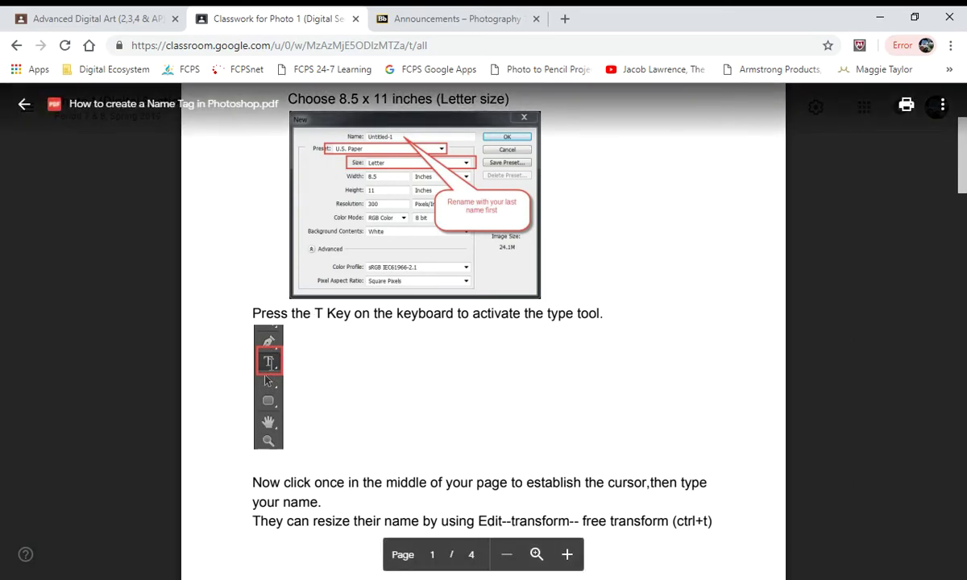
key(alt+Tab)
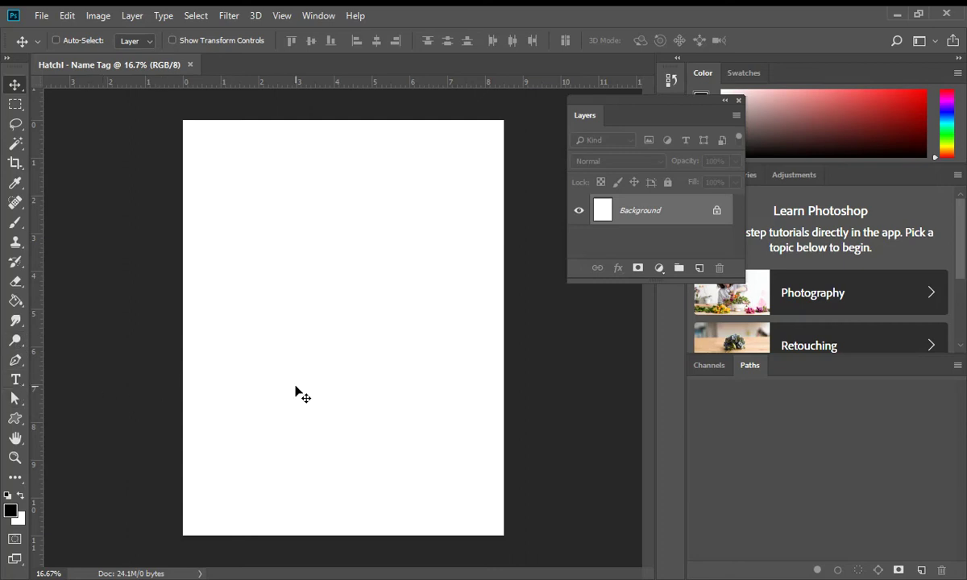
Place horizontal text on the page and enter the name text
key(t)
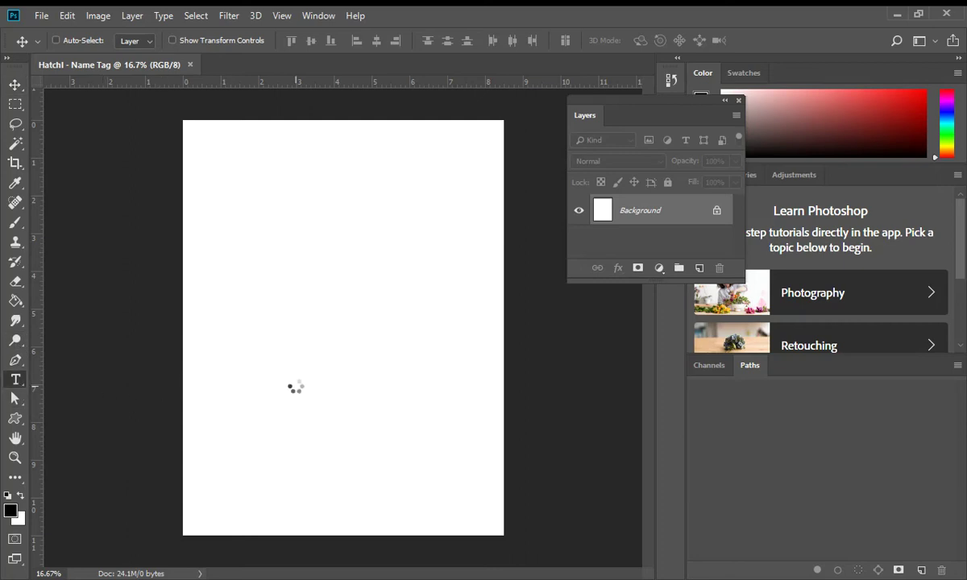
click(18, 380)
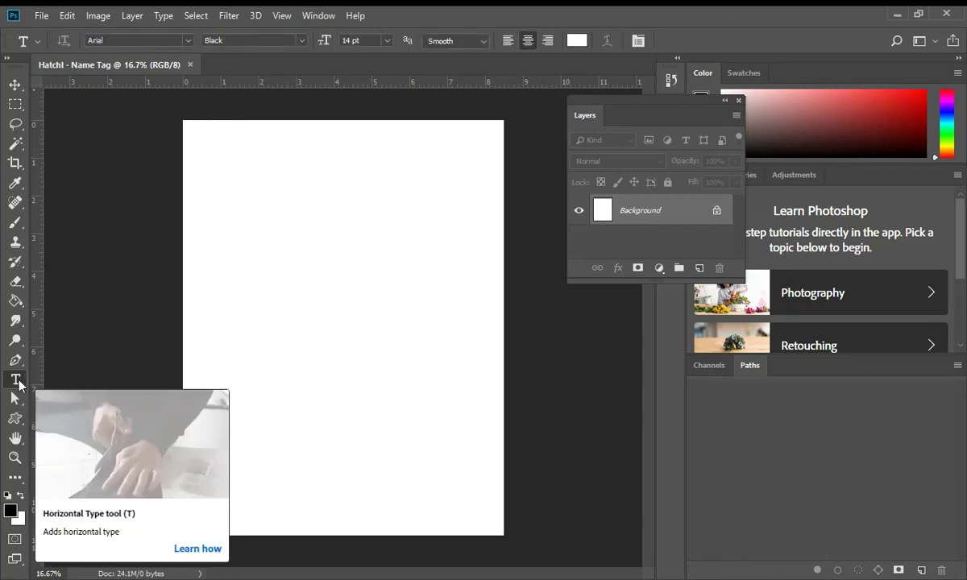
click(272, 260)
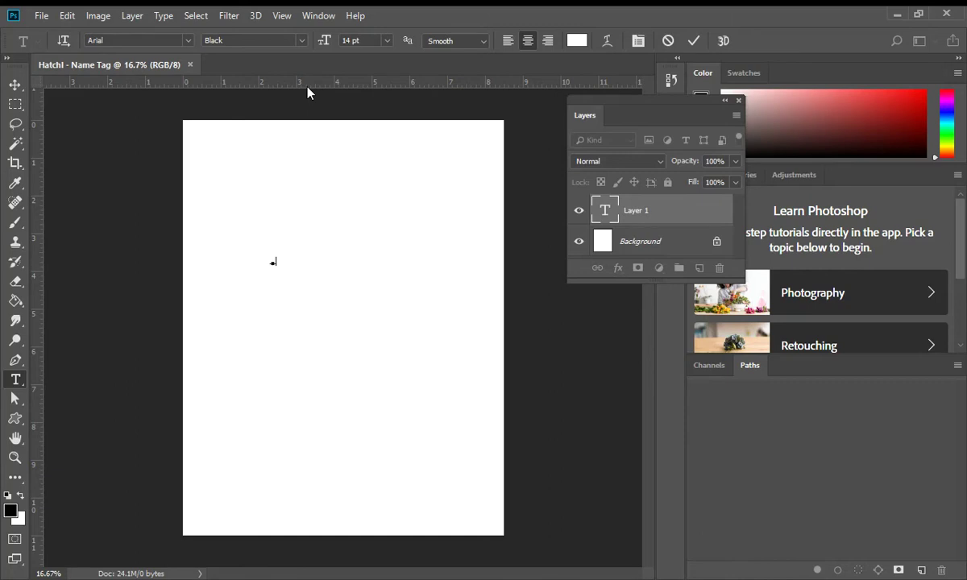
text(Hello)
Make the selected name black (000000), in Bauhaus 93 at 72 pt
drag(305, 259, 239, 259)
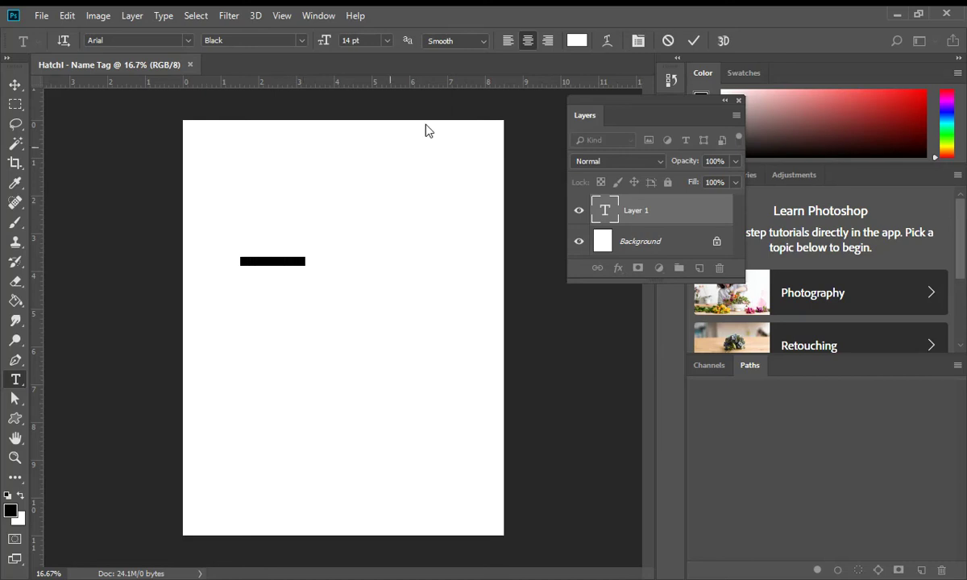
click(576, 40)
text(000000)
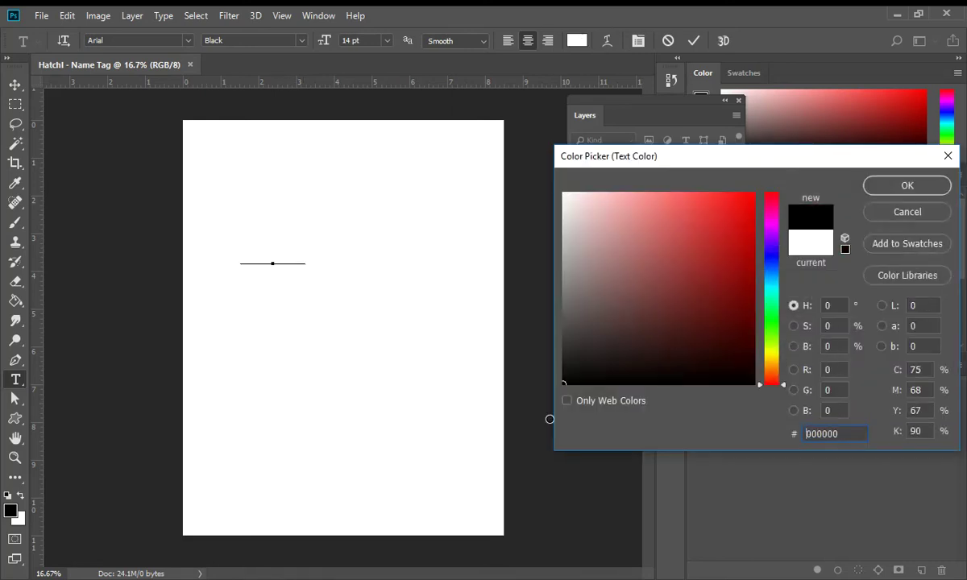
click(885, 187)
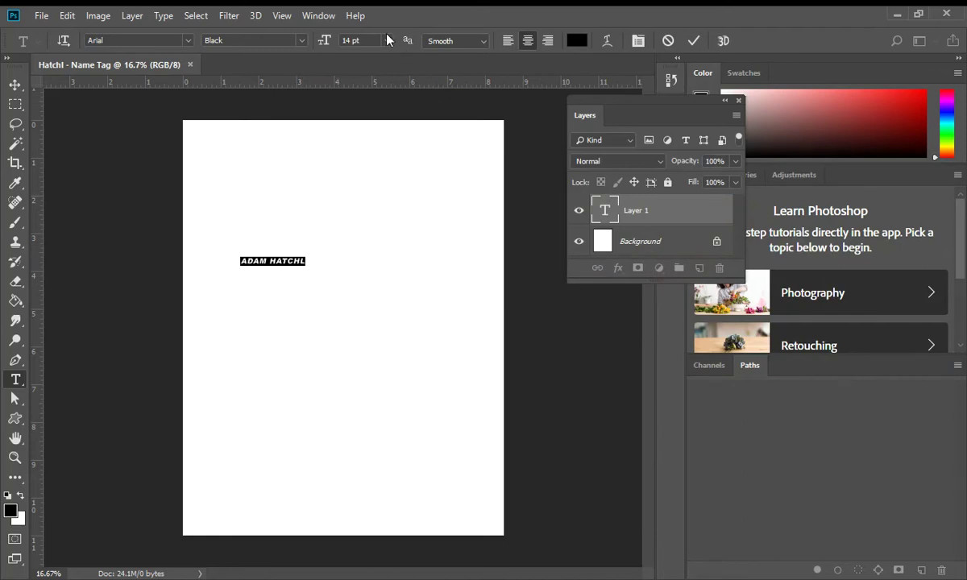
click(186, 41)
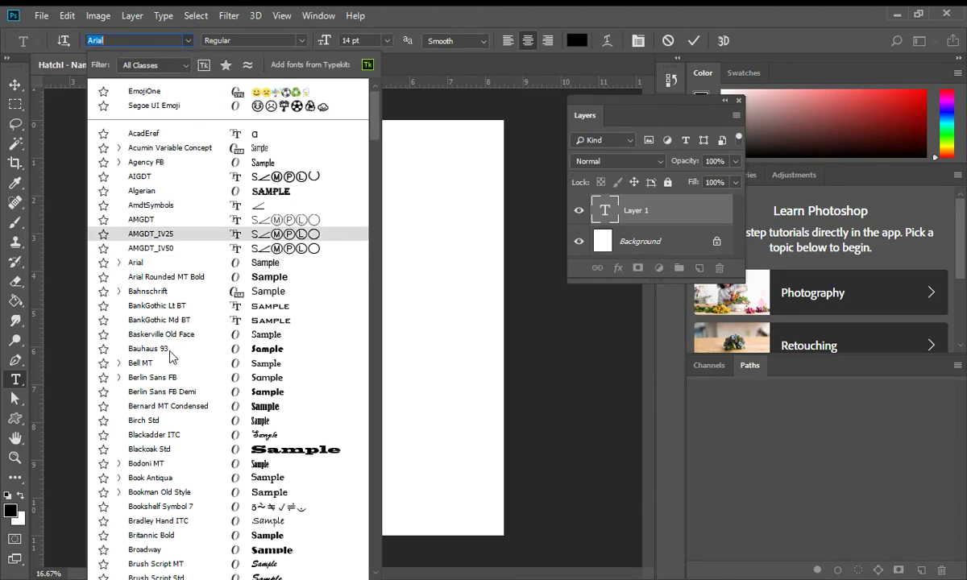
click(158, 349)
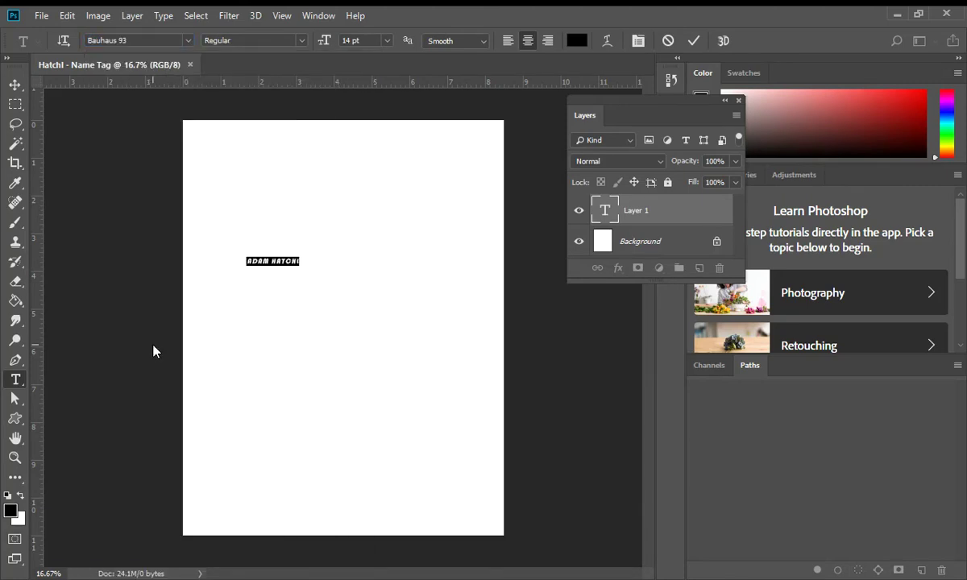
click(387, 40)
click(373, 231)
Break the name onto two centred lines and commit the text
click(337, 253)
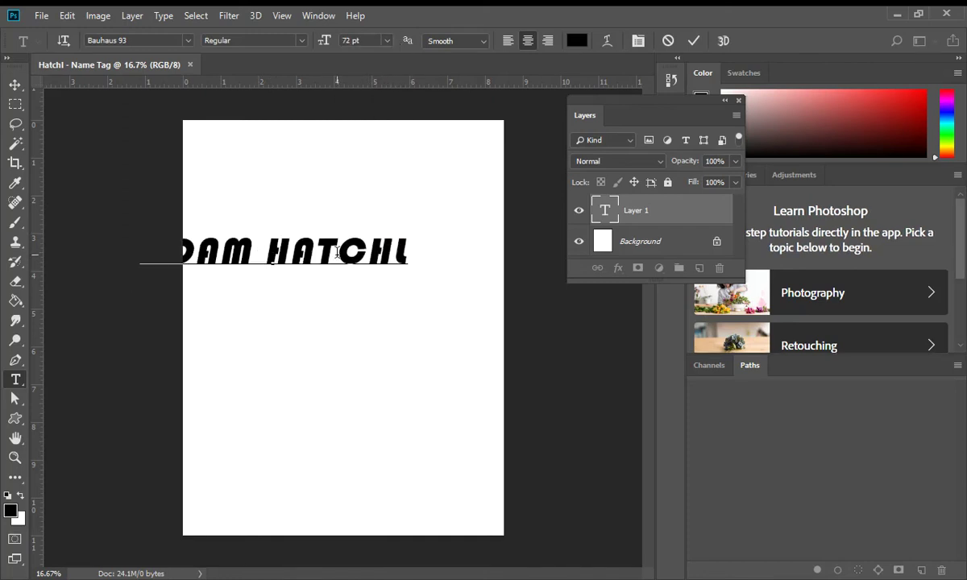
click(254, 257)
key(Return)
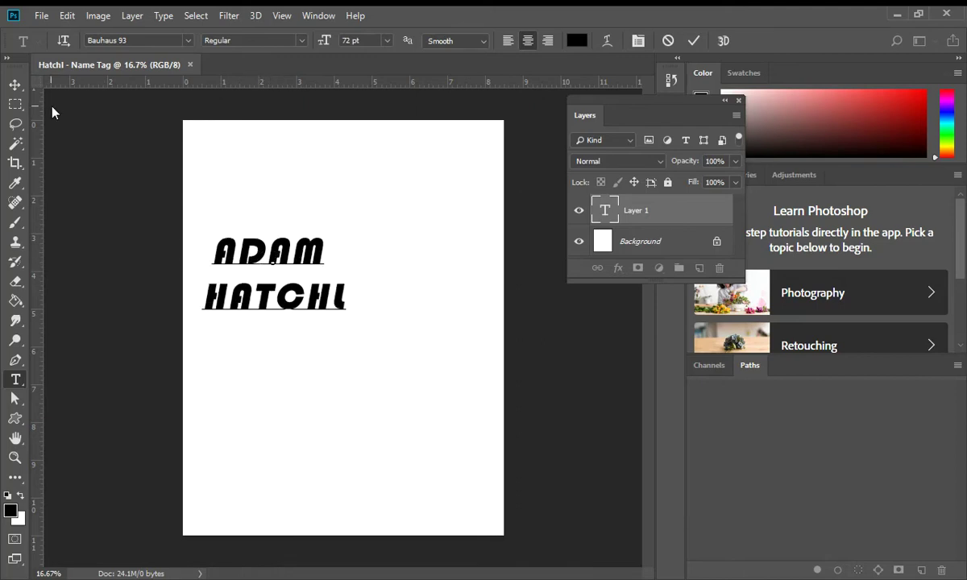
click(512, 41)
key(ctrl+a)
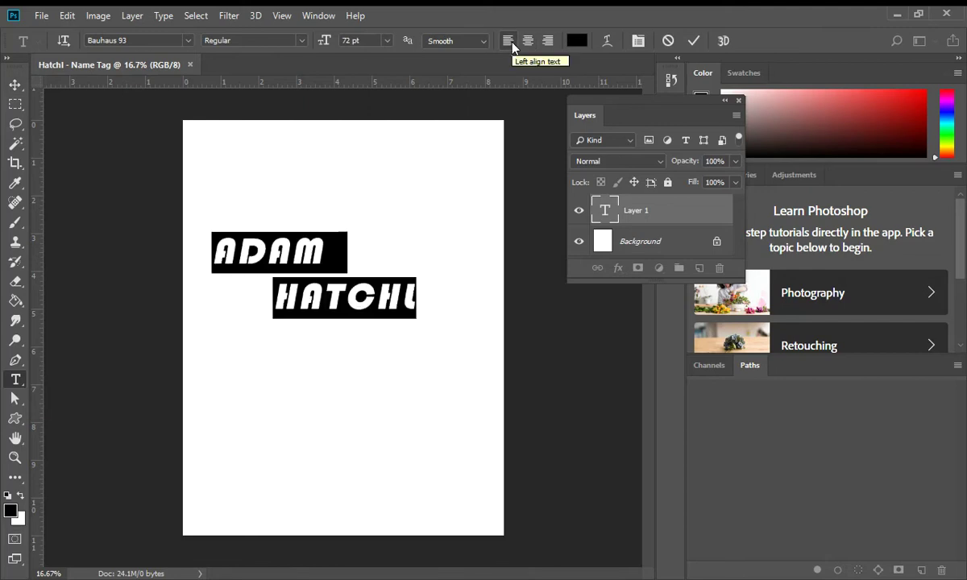
click(512, 40)
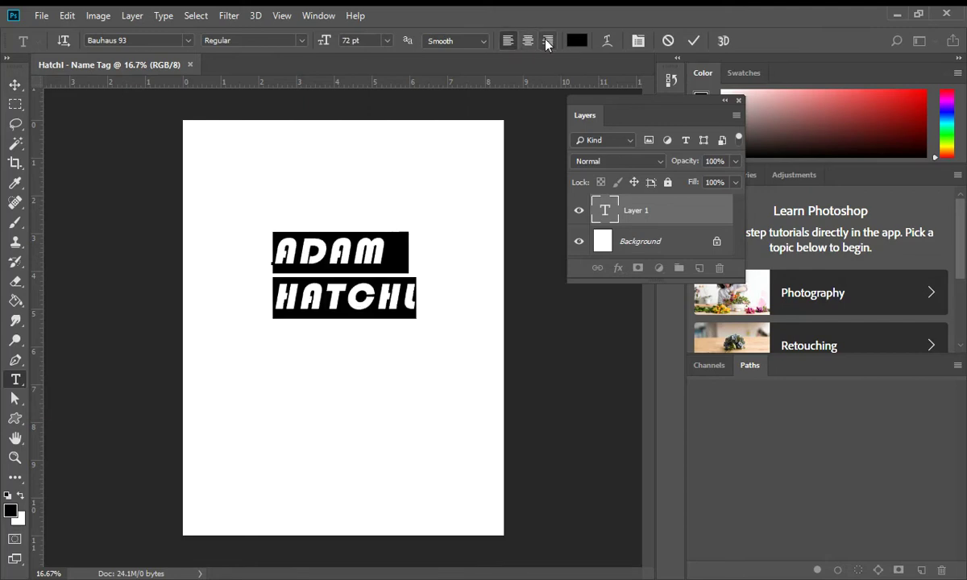
click(547, 42)
click(532, 41)
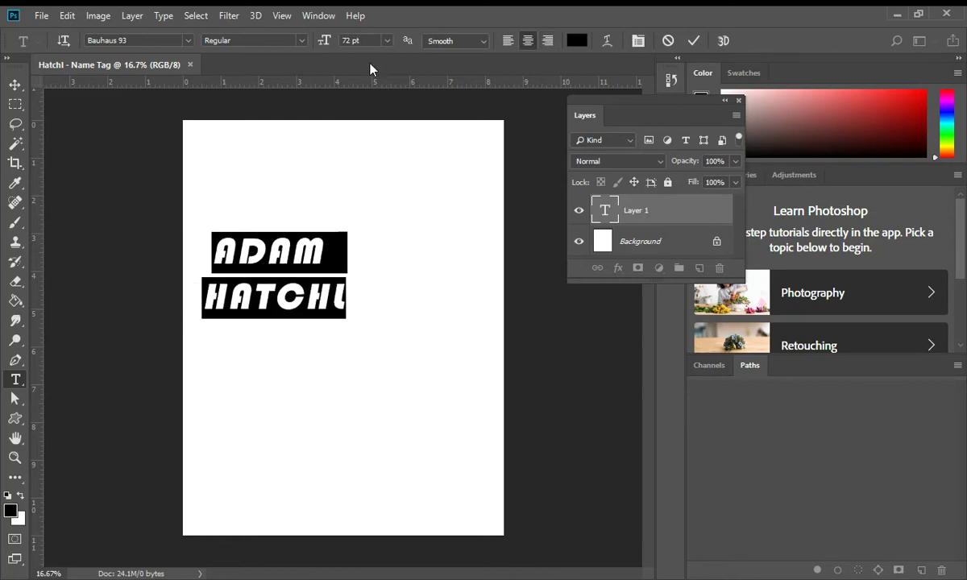
click(693, 40)
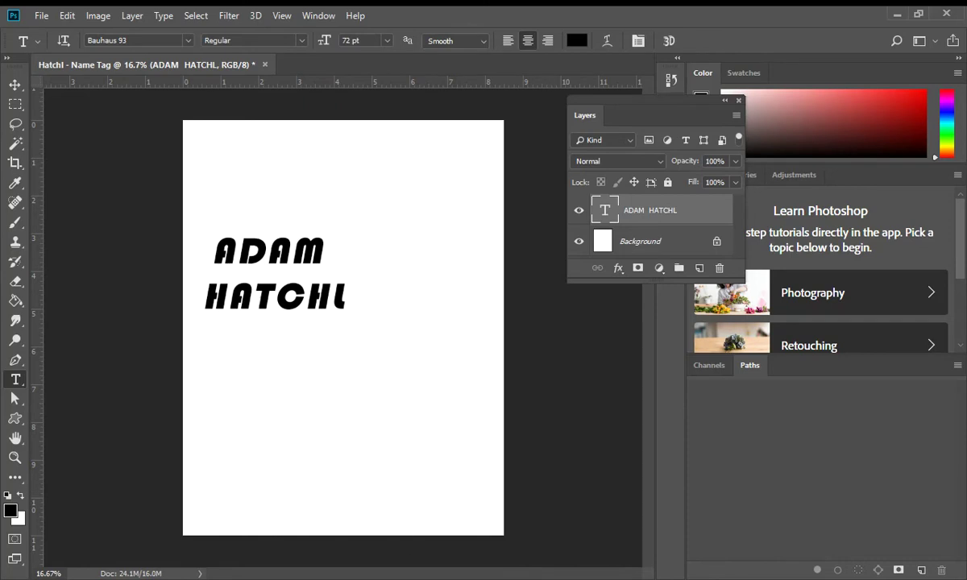
Highlight the PDF's Edit > Transform > Free Transform resize instruction, then return to Photoshop
click(228, 491)
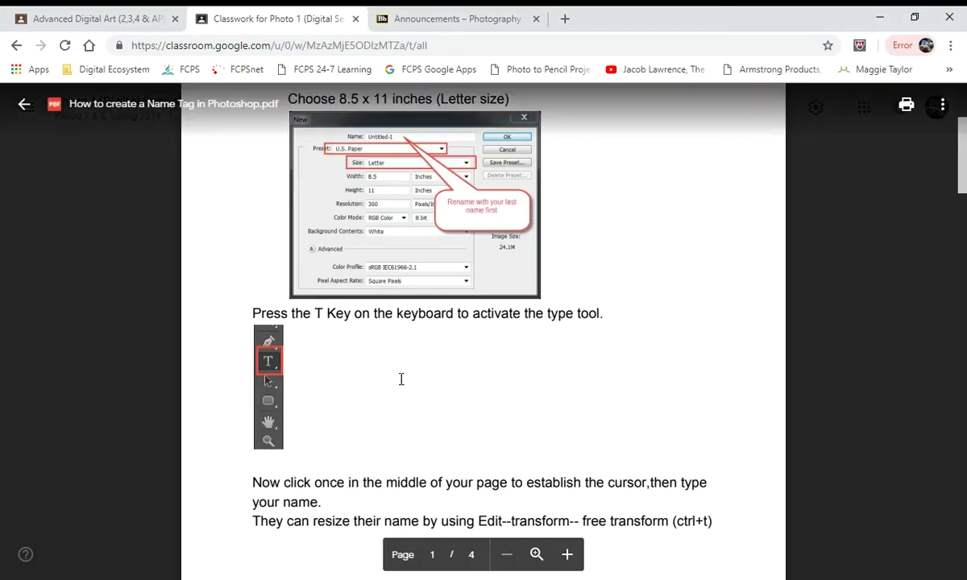
scroll(403, 375, down, 3)
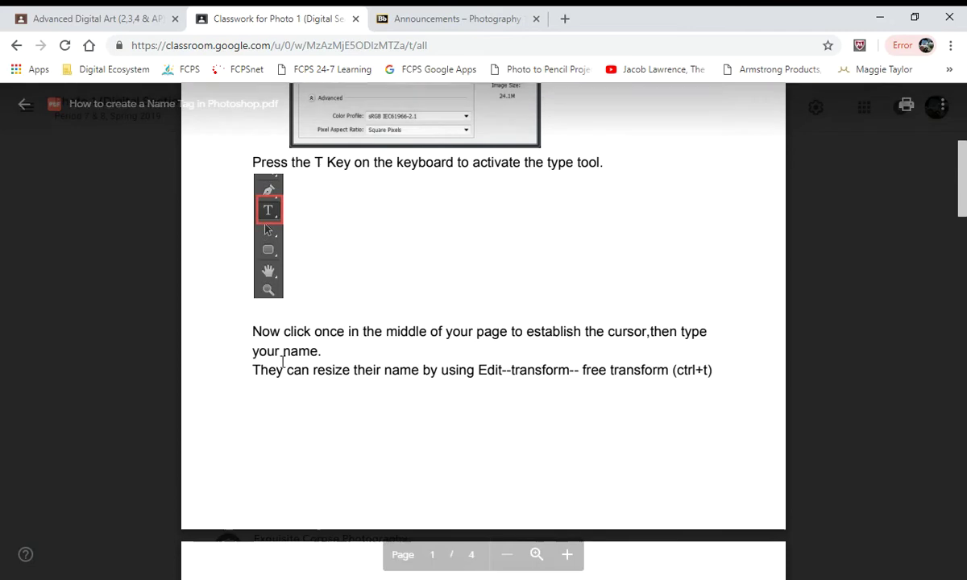
drag(479, 371, 700, 365)
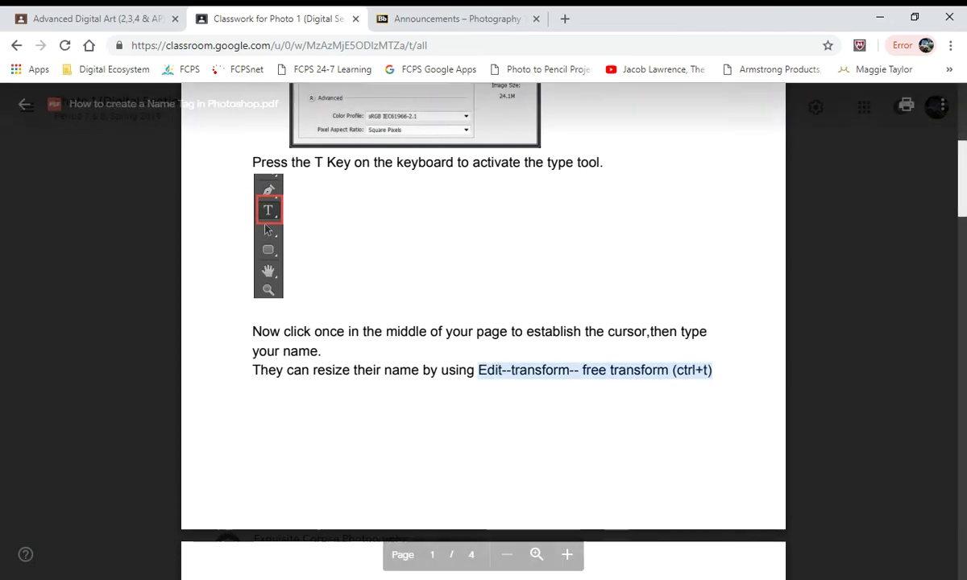
key(alt+Tab)
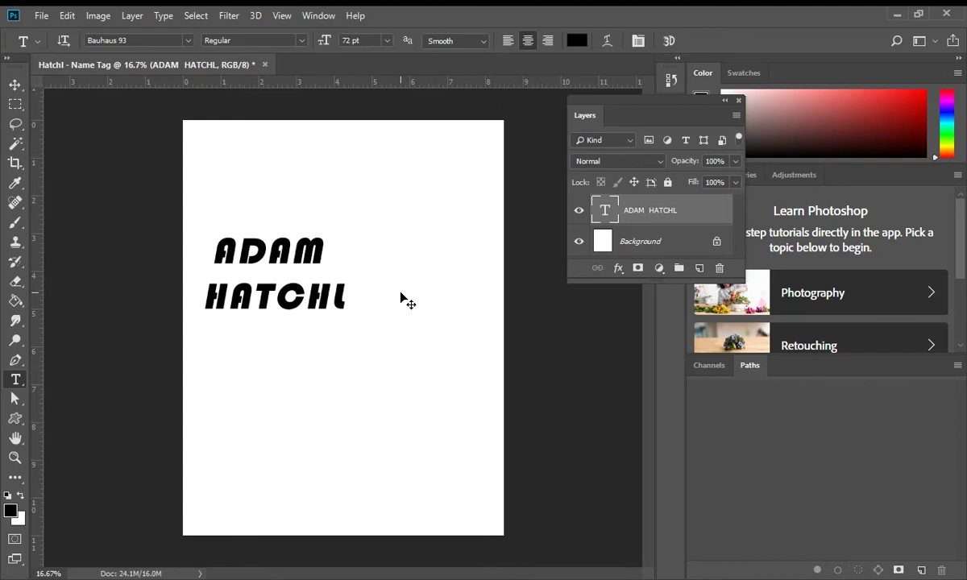
Free-transform the name up to 146.73 pt so it fills the page width
key(ctrl+t)
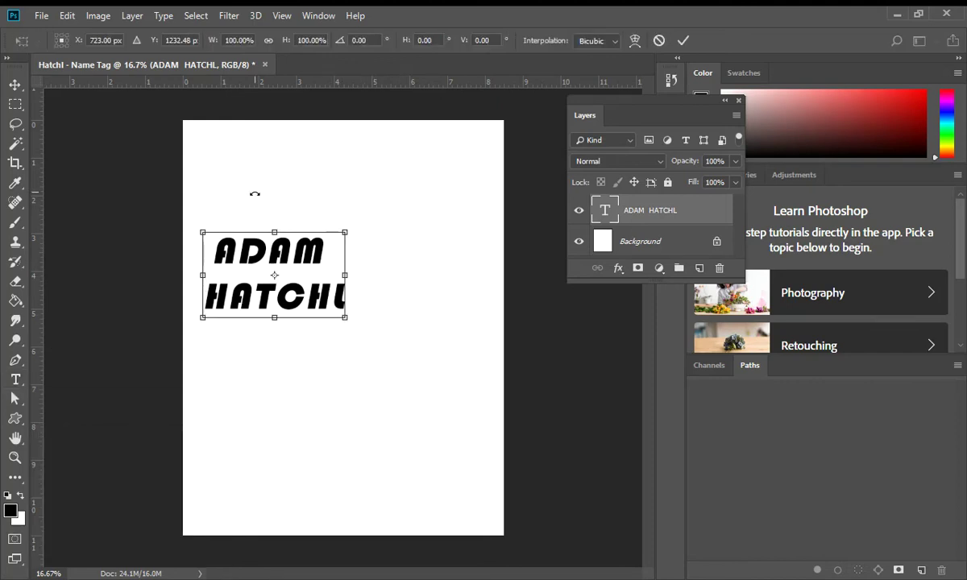
drag(345, 232, 477, 170)
drag(202, 320, 191, 325)
drag(478, 320, 503, 344)
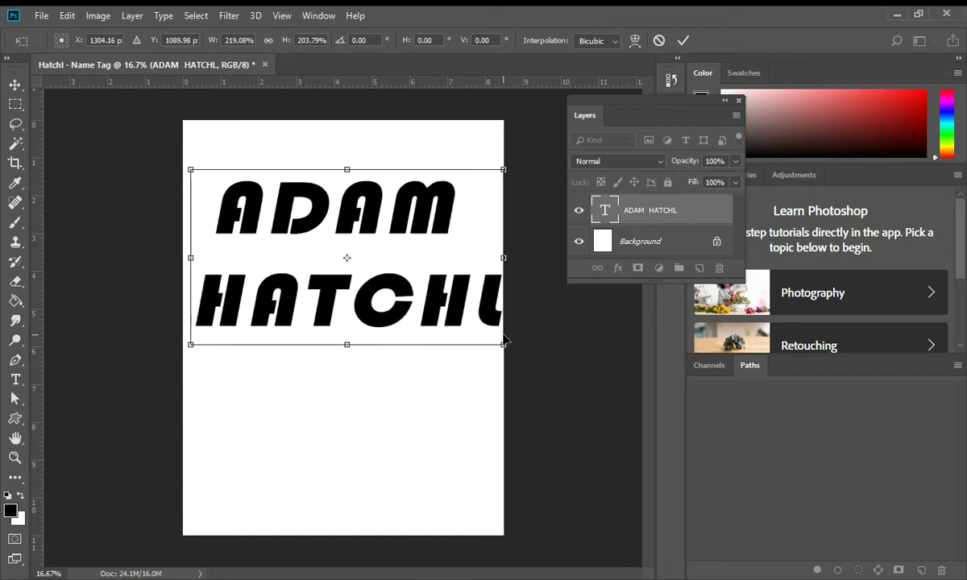
click(682, 41)
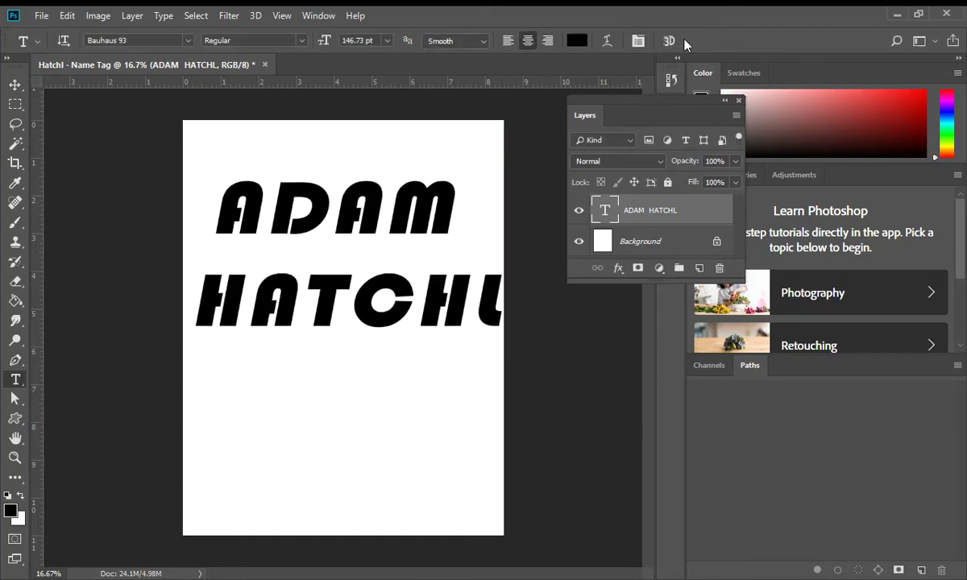
Switch the two-line name's font from Bauhaus 93 to Impact and commit the edit
double_click(604, 210)
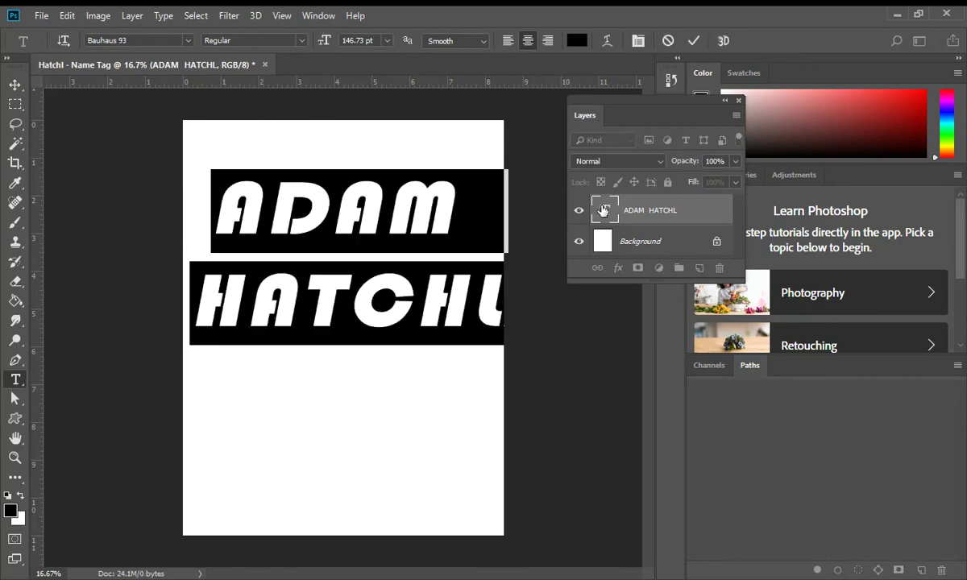
click(188, 40)
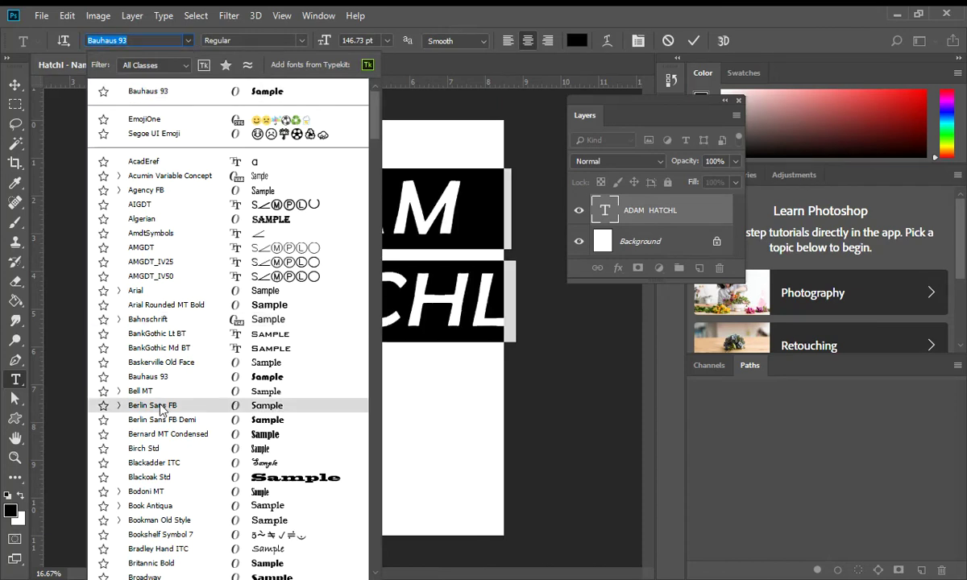
scroll(158, 351, down, 2)
scroll(159, 352, down, 10)
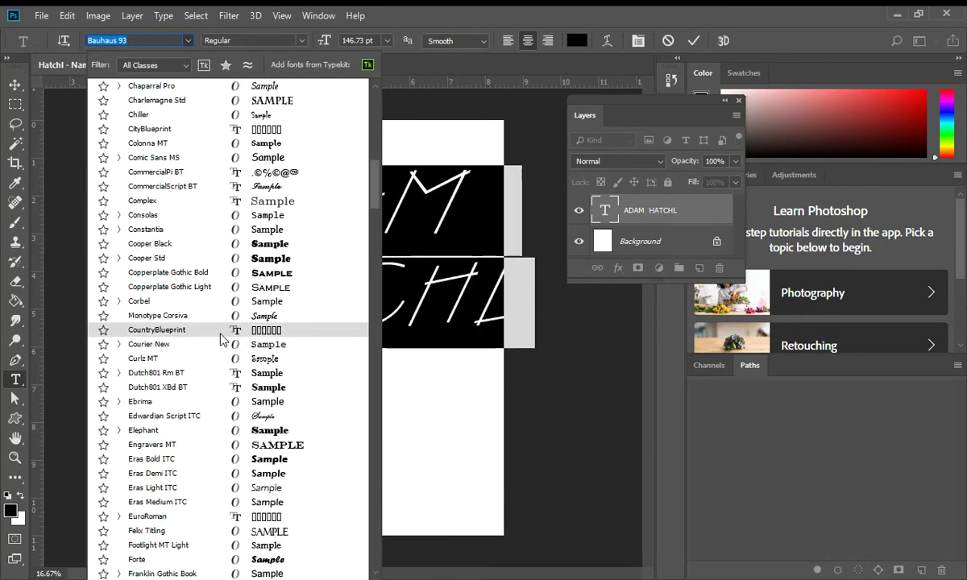
scroll(201, 320, down, 3)
scroll(201, 320, down, 2)
scroll(196, 338, down, 8)
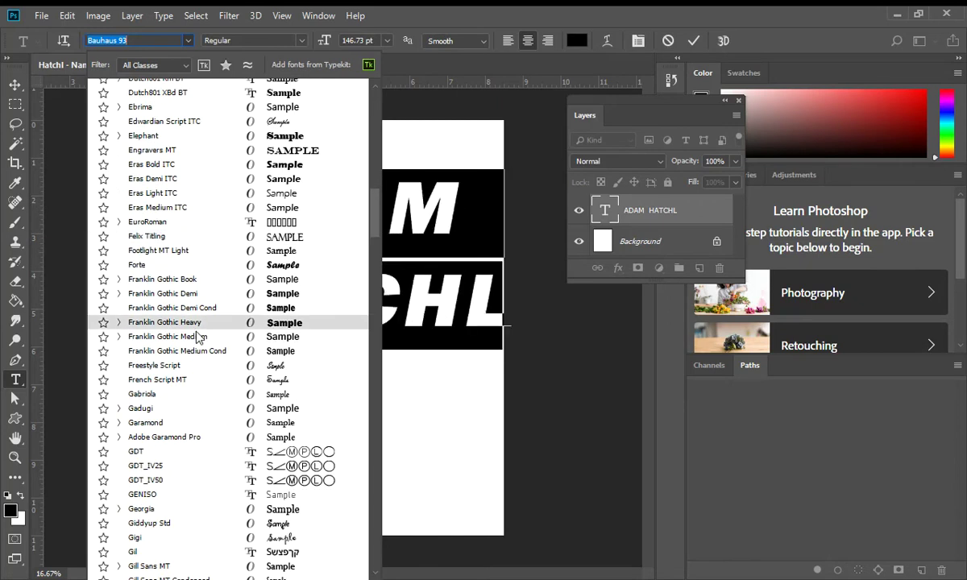
scroll(199, 333, down, 5)
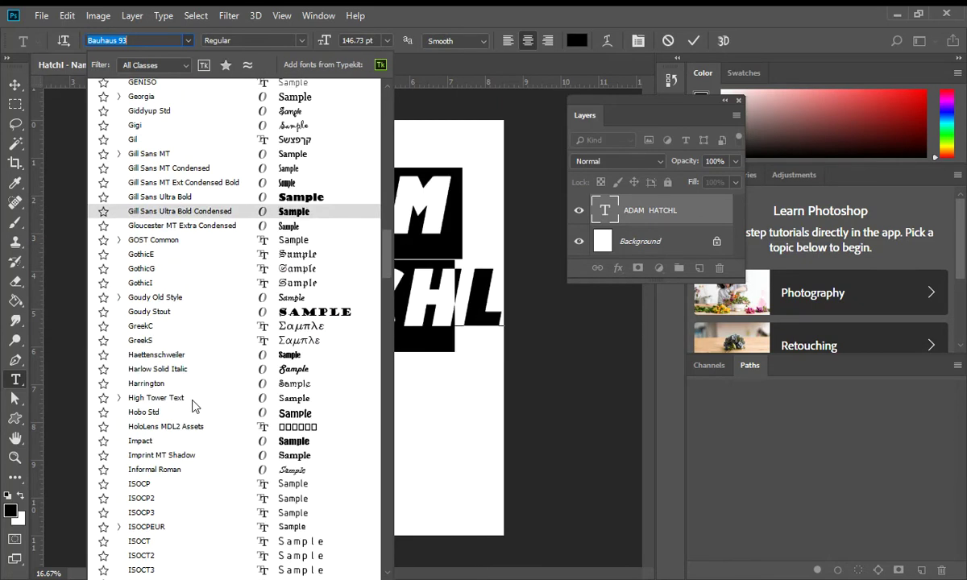
click(149, 442)
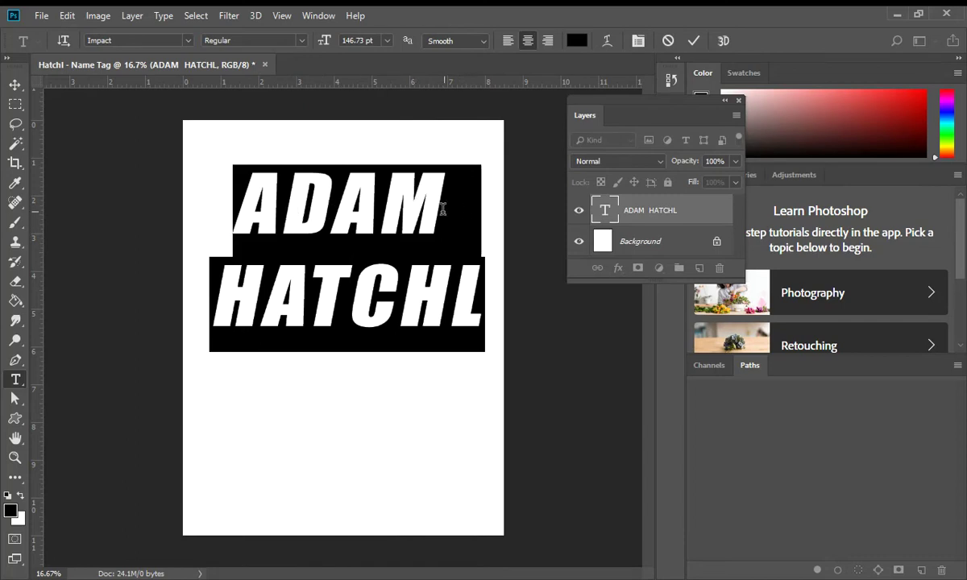
click(15, 85)
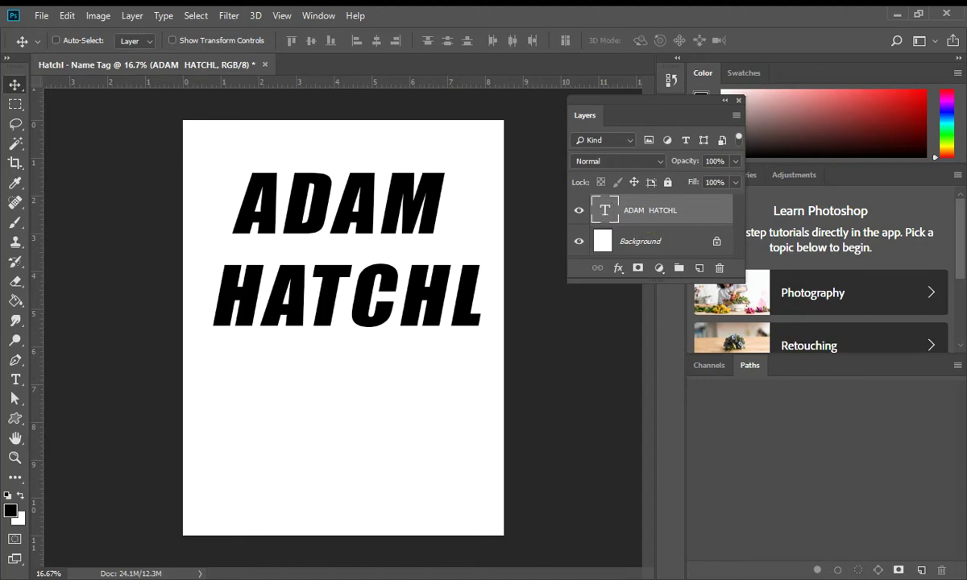
Save the name tag to the Desktop as a Photoshop .psd named with the last name plus 'Name Tag'
click(40, 15)
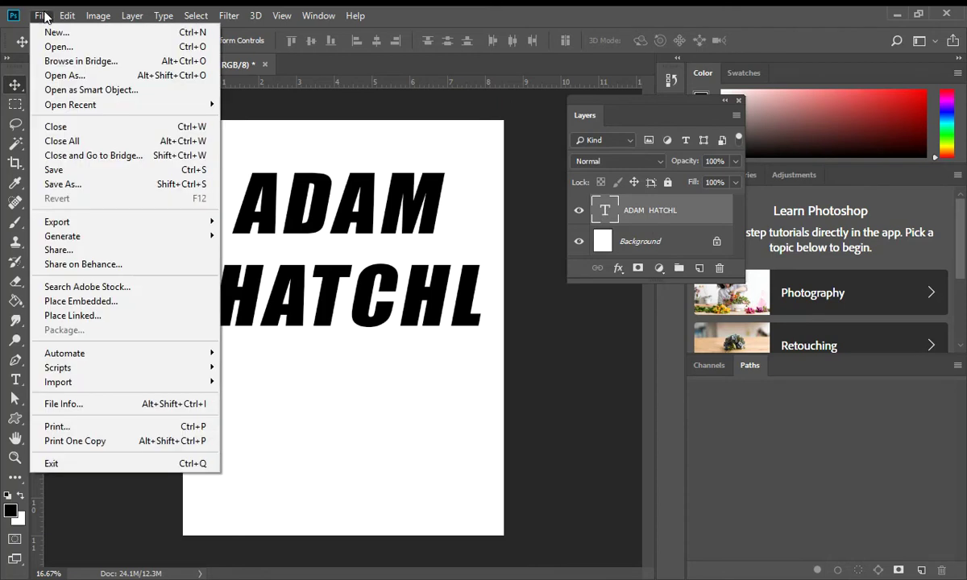
click(73, 184)
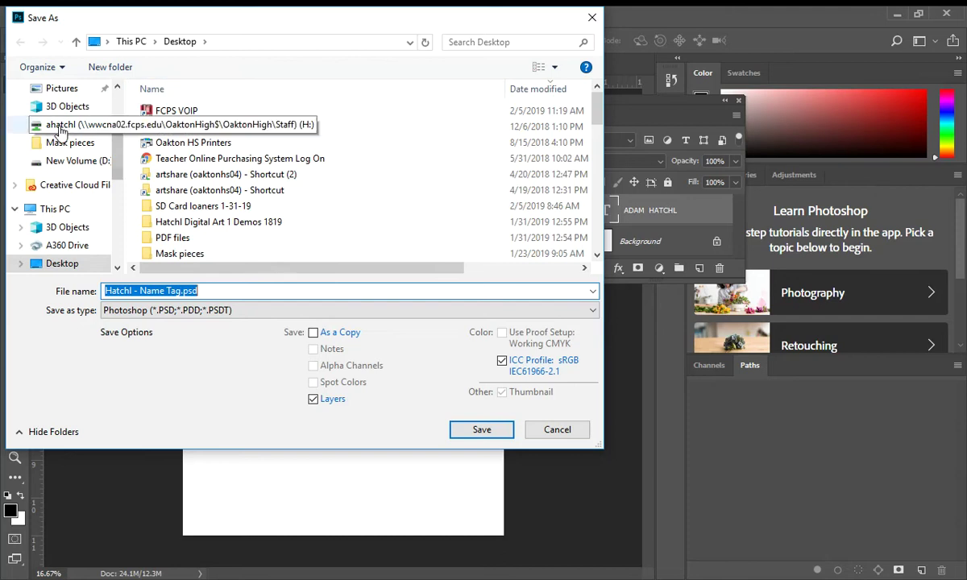
click(486, 435)
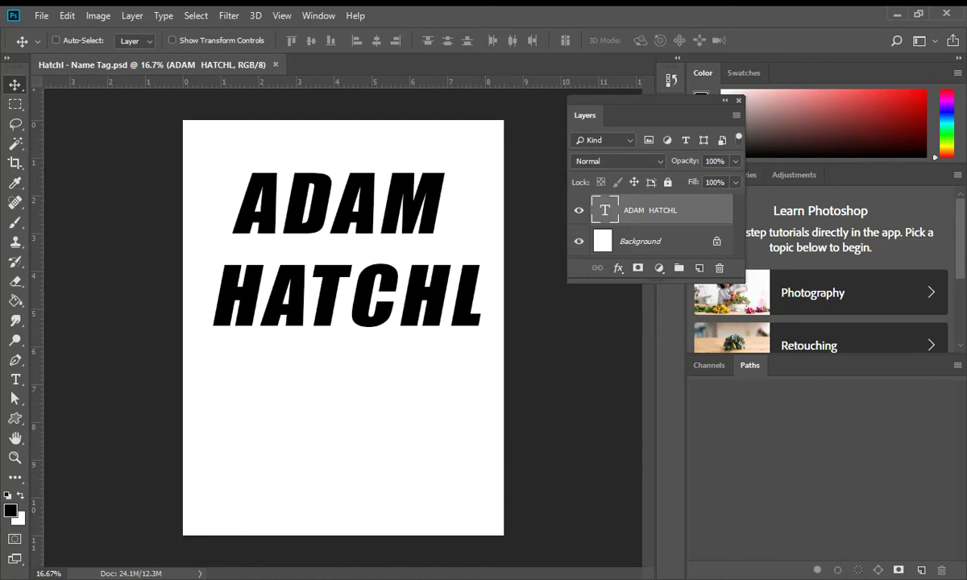
Scroll the handout to page 2's File > Place Embedded image step
click(896, 13)
scroll(447, 292, down, 1)
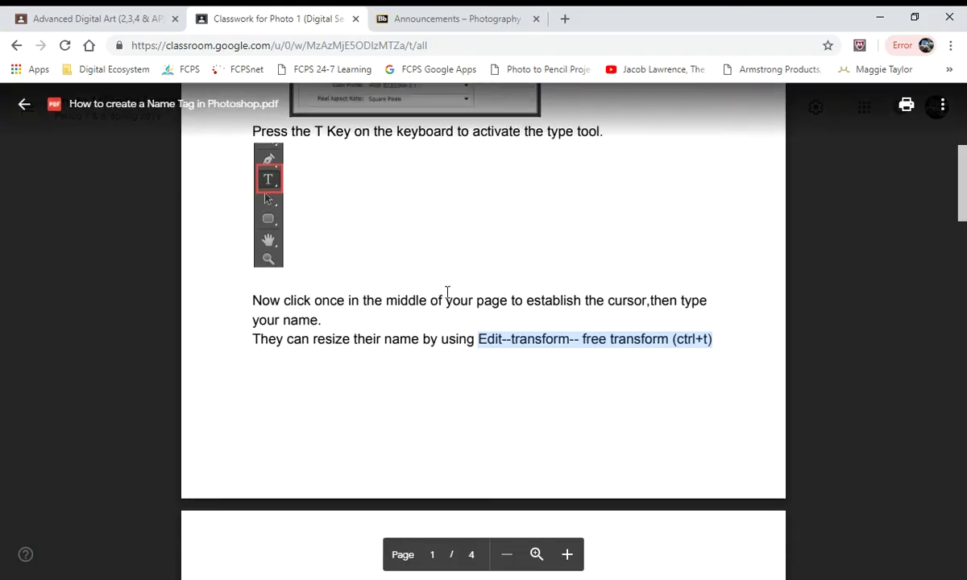
scroll(447, 292, down, 5)
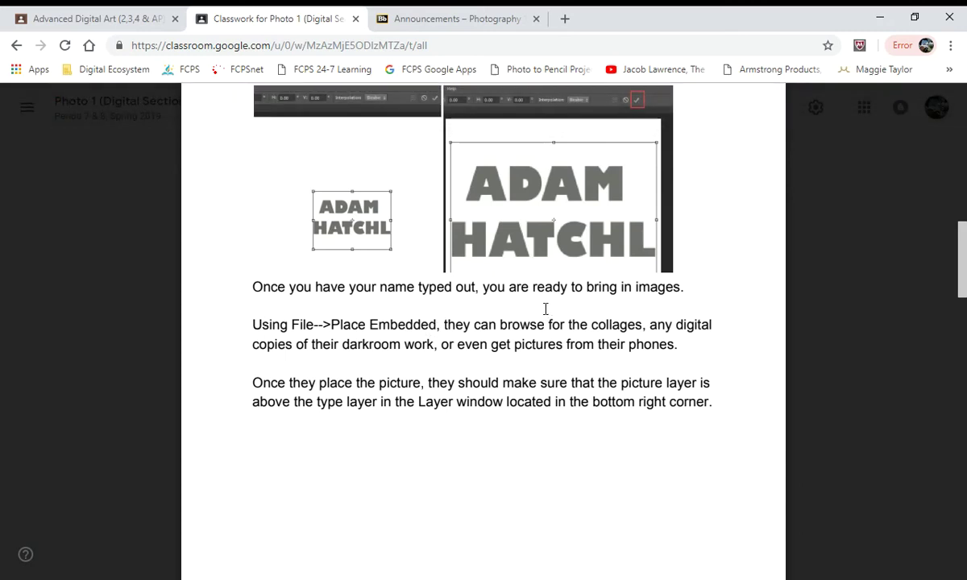
scroll(504, 278, up, 1)
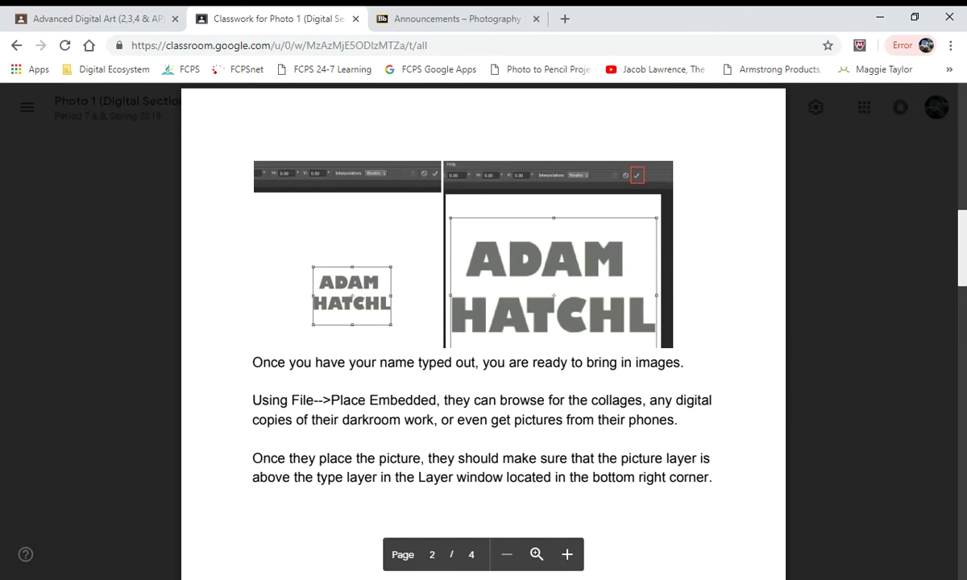
mouse_move(648, 579)
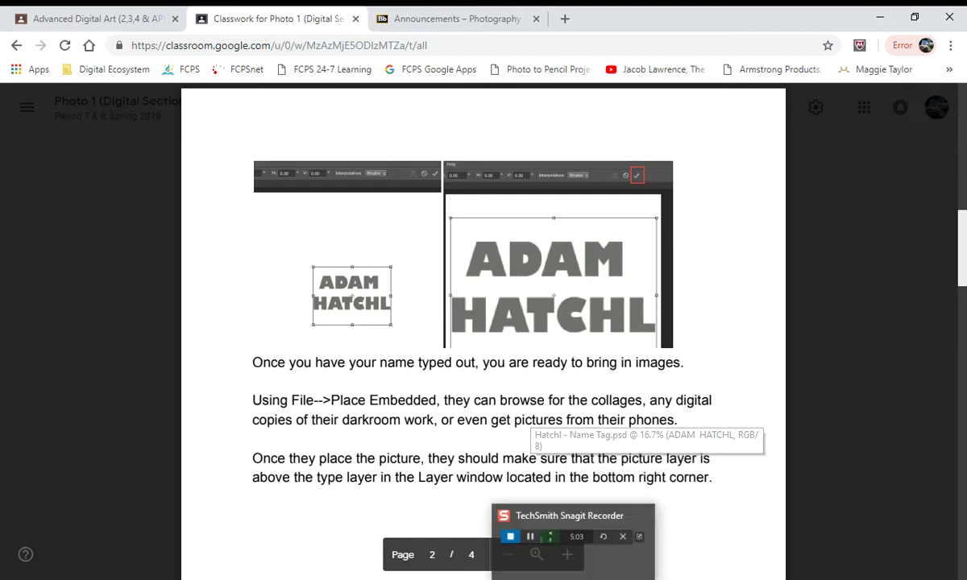
Open the Pictures > Abbapoola Dock Sunrise folder in File Explorer
click(581, 579)
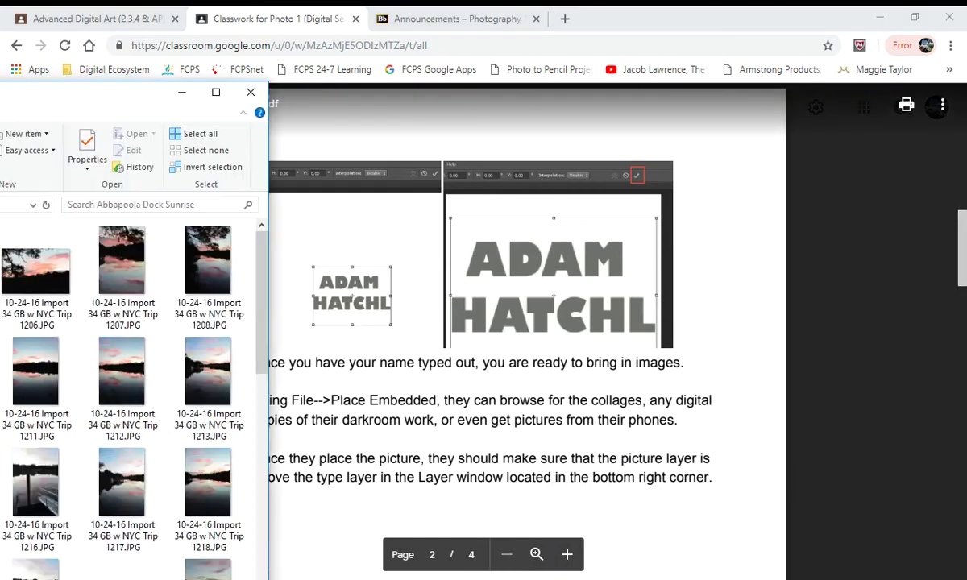
drag(268, 109, 370, 63)
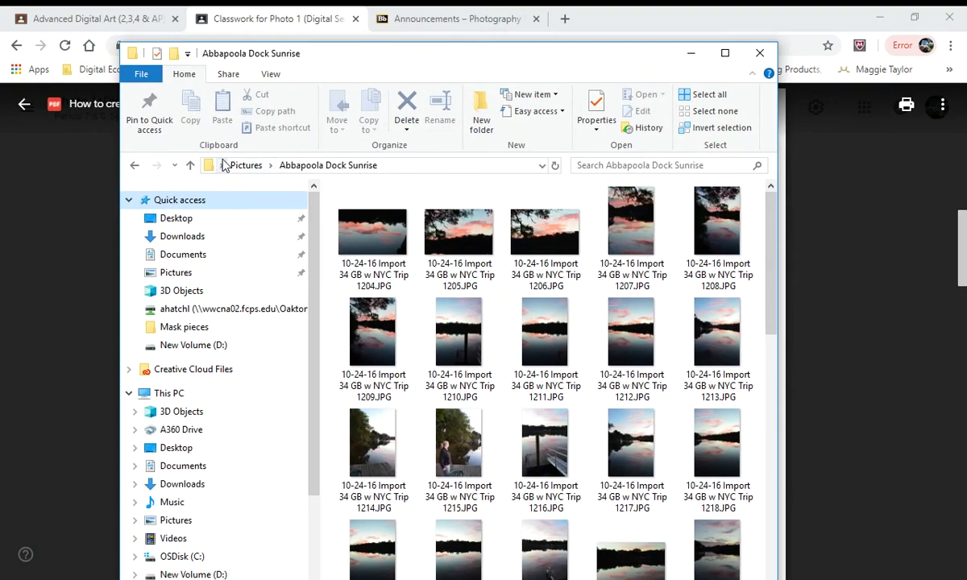
click(255, 166)
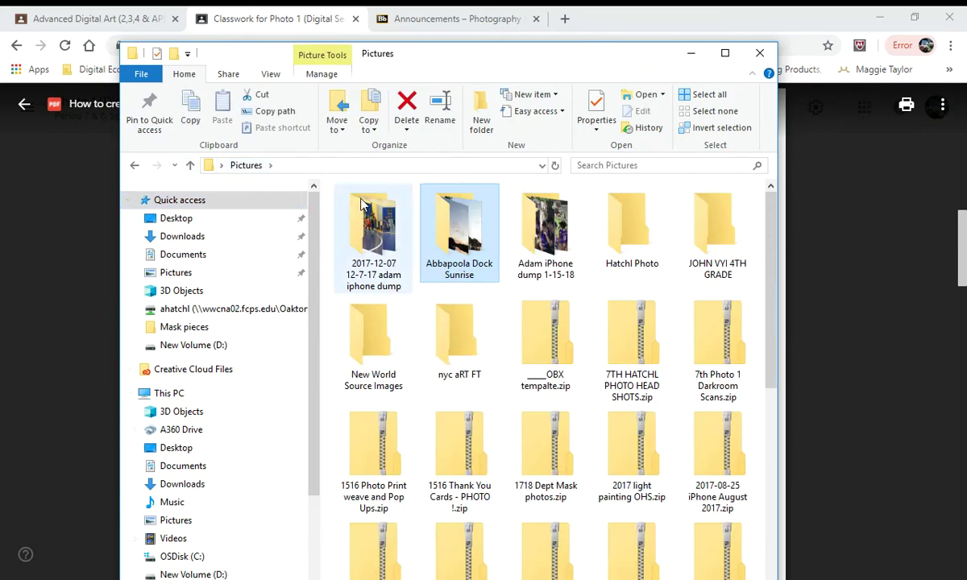
double_click(461, 222)
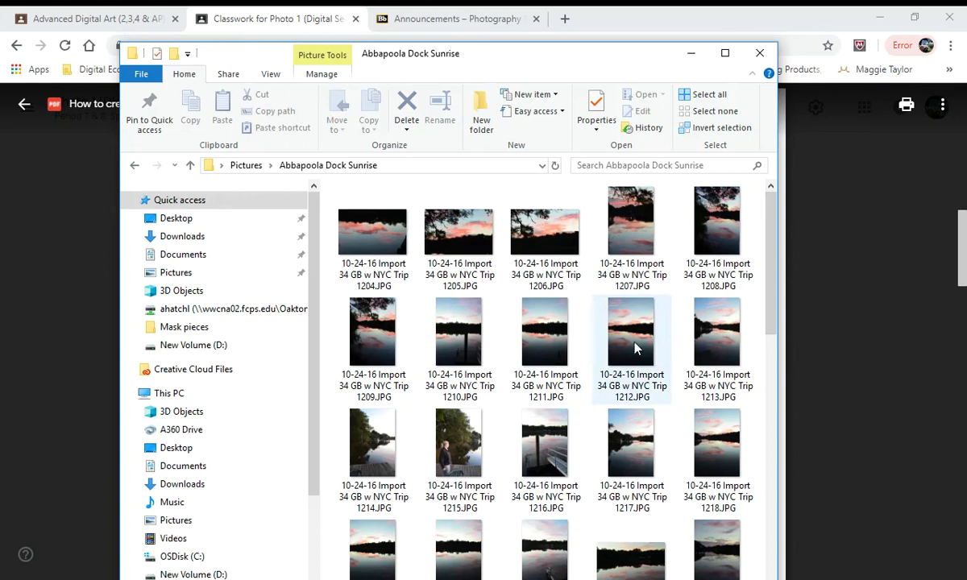
drag(662, 47, 86, 133)
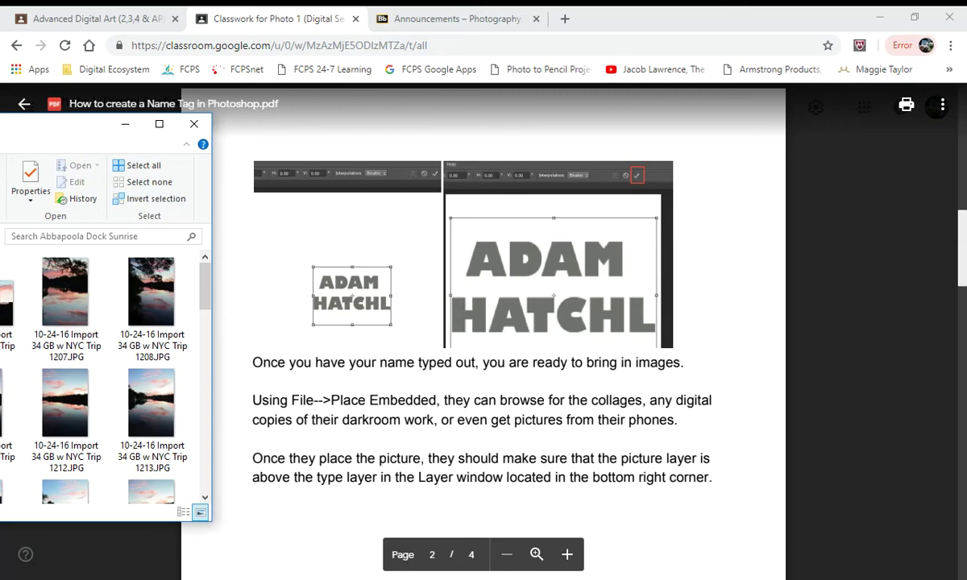
Centre the Explorer window and select the 1207.JPG sunset photo among the thumbnails
key(alt+Tab)
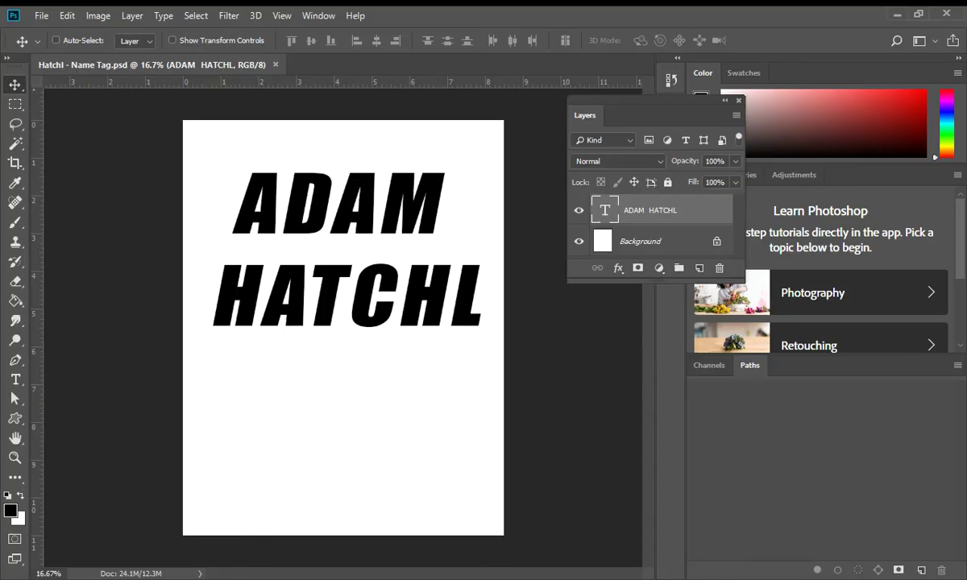
key(alt+Tab)
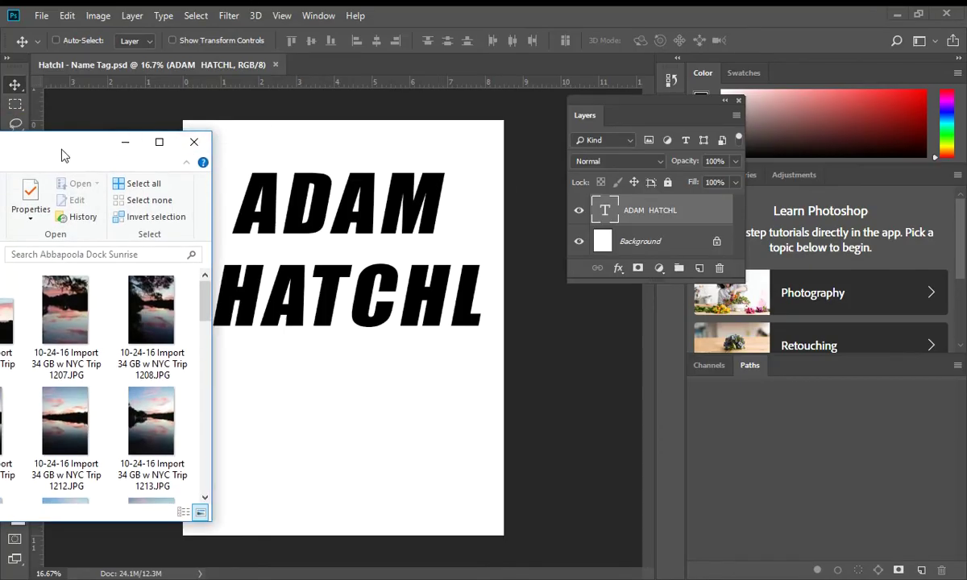
drag(61, 134, 706, 150)
scroll(766, 326, down, 3)
scroll(765, 327, up, 2)
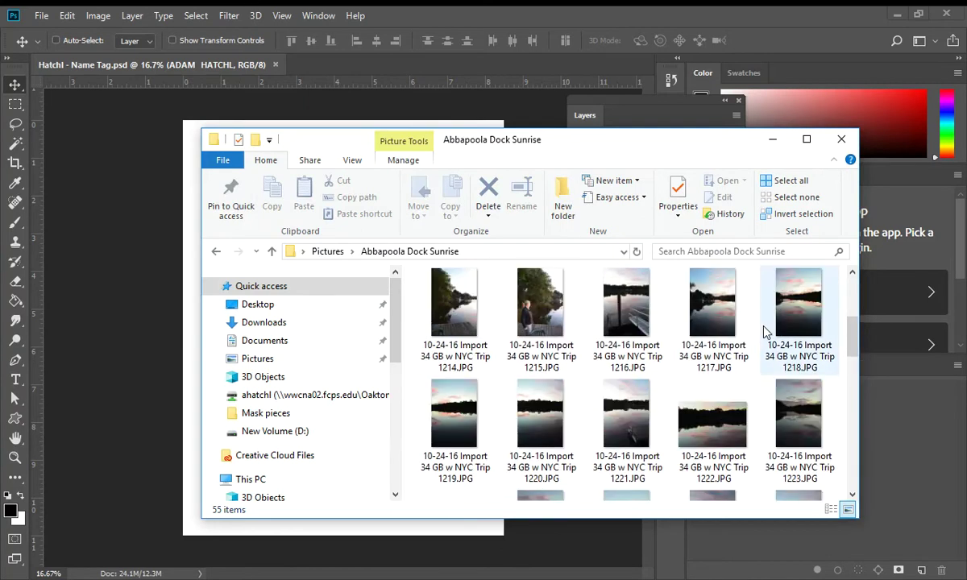
scroll(772, 330, up, 1)
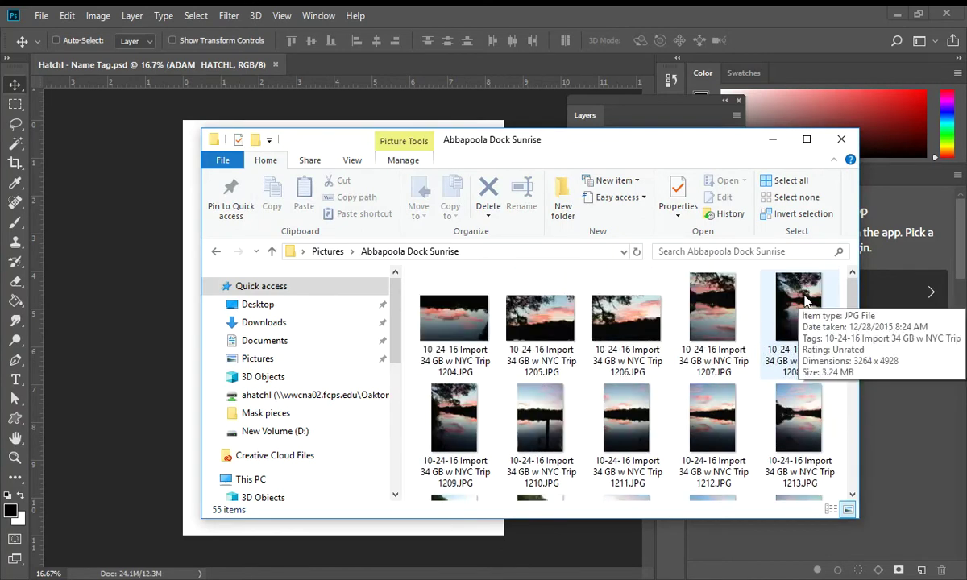
click(684, 310)
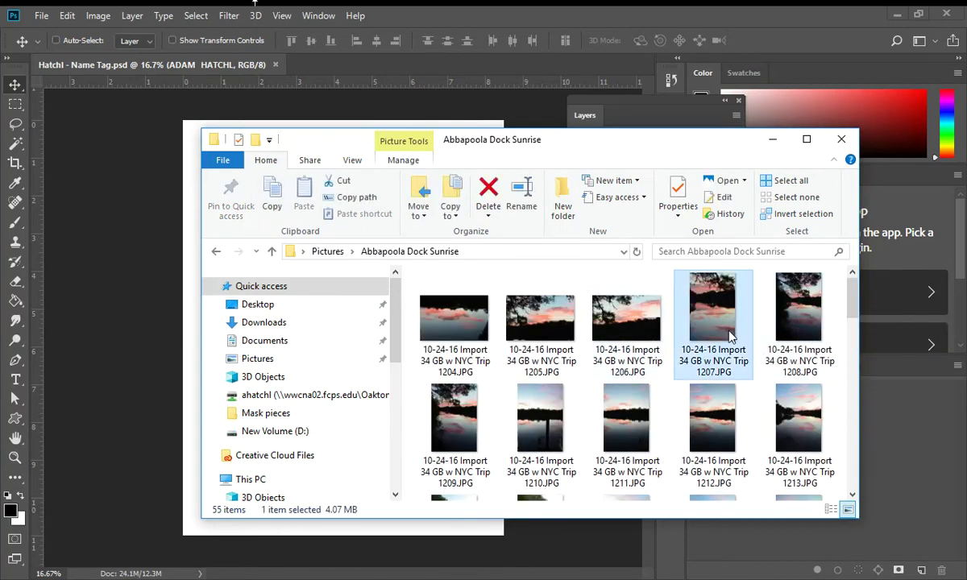
Move the Explorer window aside and bring the name tag document back in front
drag(577, 153, 764, 153)
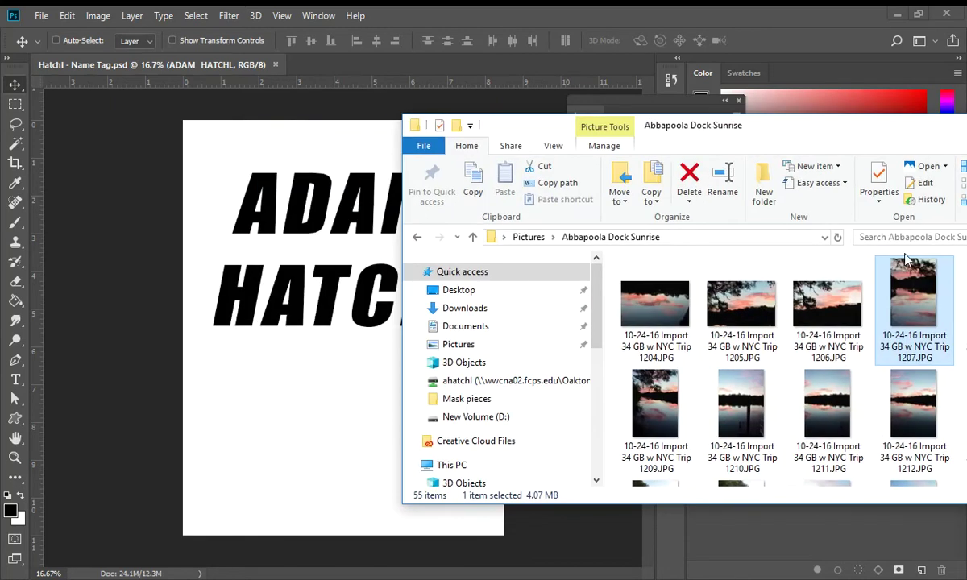
click(361, 266)
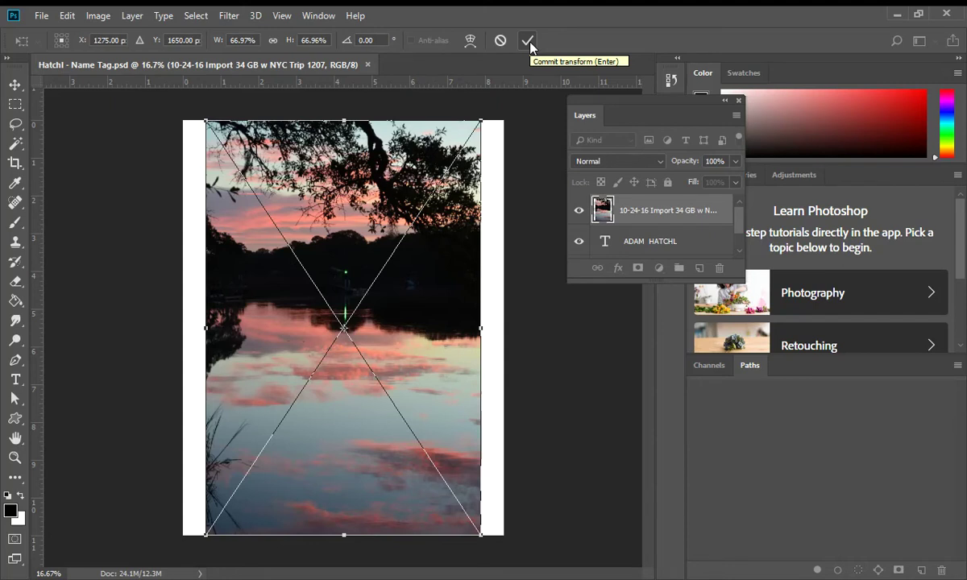
Scroll the Chrome name-tag PDF to page 3, the step about placing a picture
key(alt+Tab)
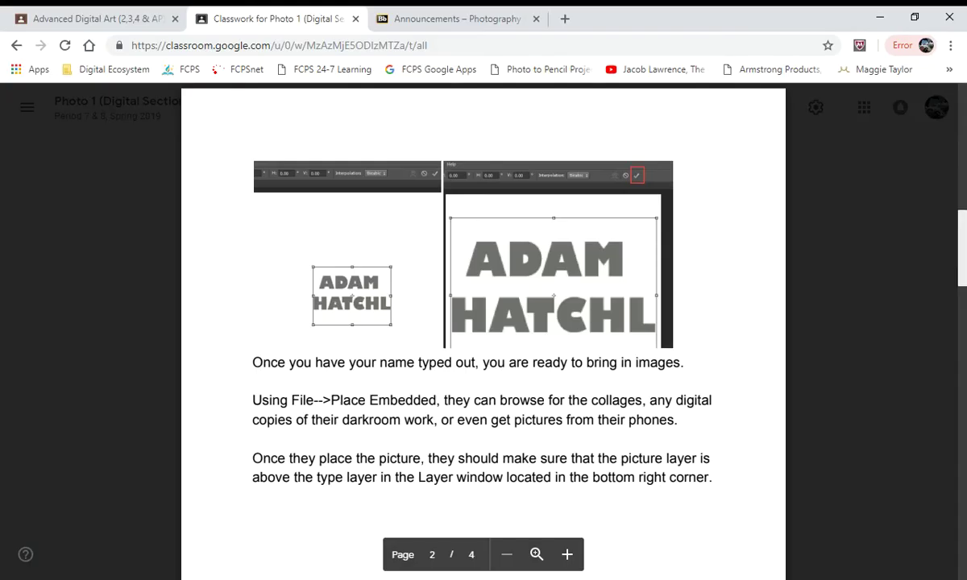
scroll(528, 345, down, 4)
scroll(628, 288, down, 6)
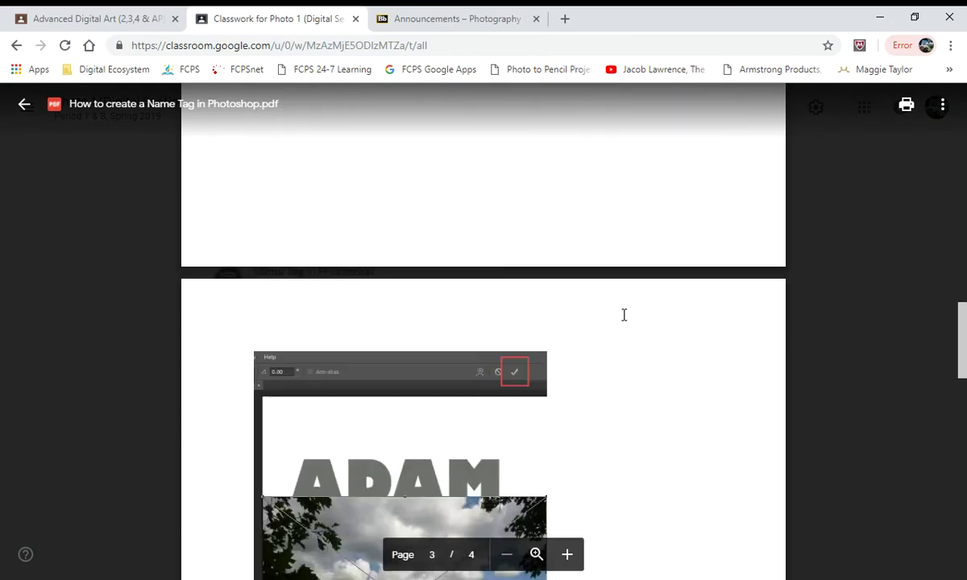
scroll(663, 300, up, 2)
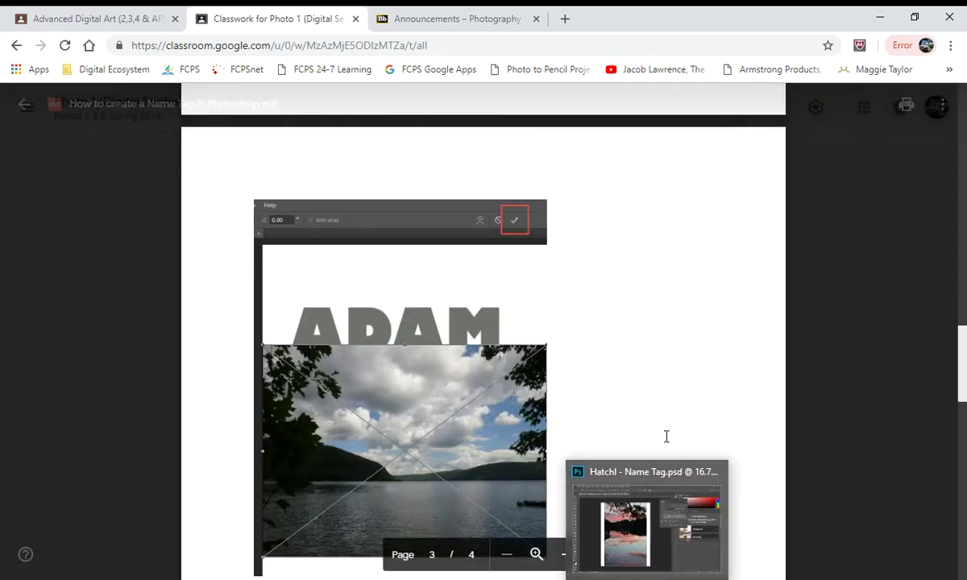
scroll(667, 382, down, 5)
Commit the sunset photo's placement and toggle its visibility to check the name text beneath
key(alt+Tab)
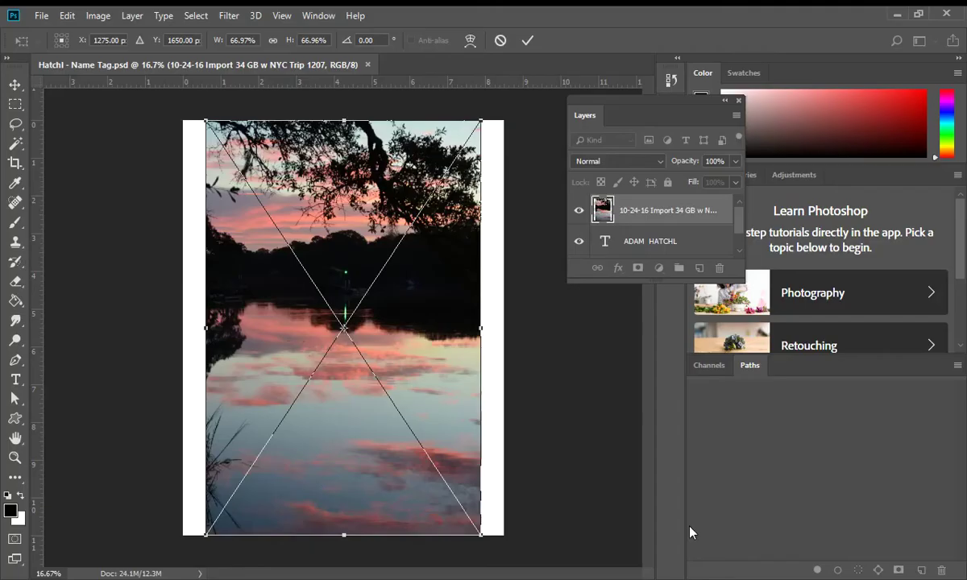
click(528, 41)
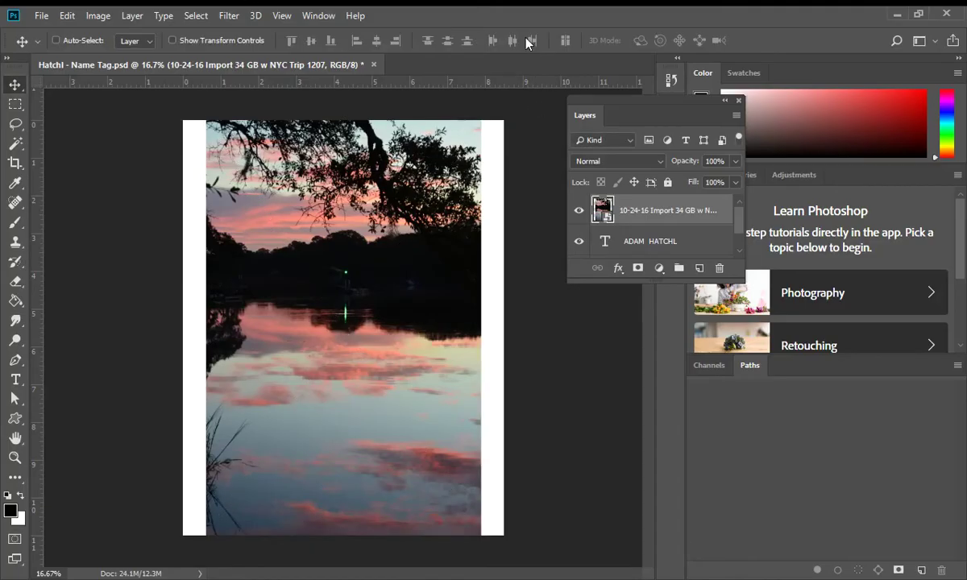
click(578, 210)
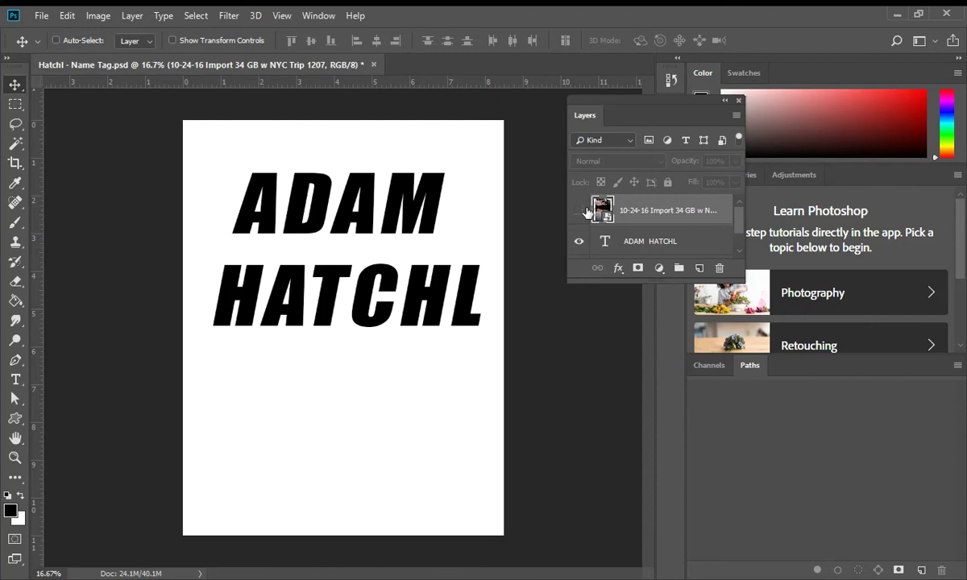
click(581, 210)
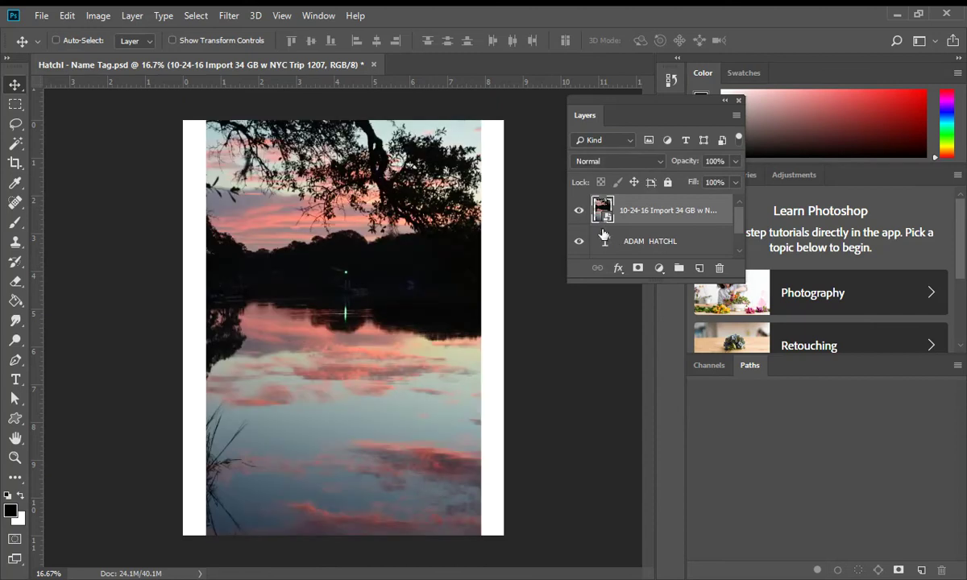
mouse_move(601, 238)
mouse_down()
mouse_move(657, 240)
mouse_move(655, 216)
mouse_move(582, 210)
mouse_up()
click(579, 211)
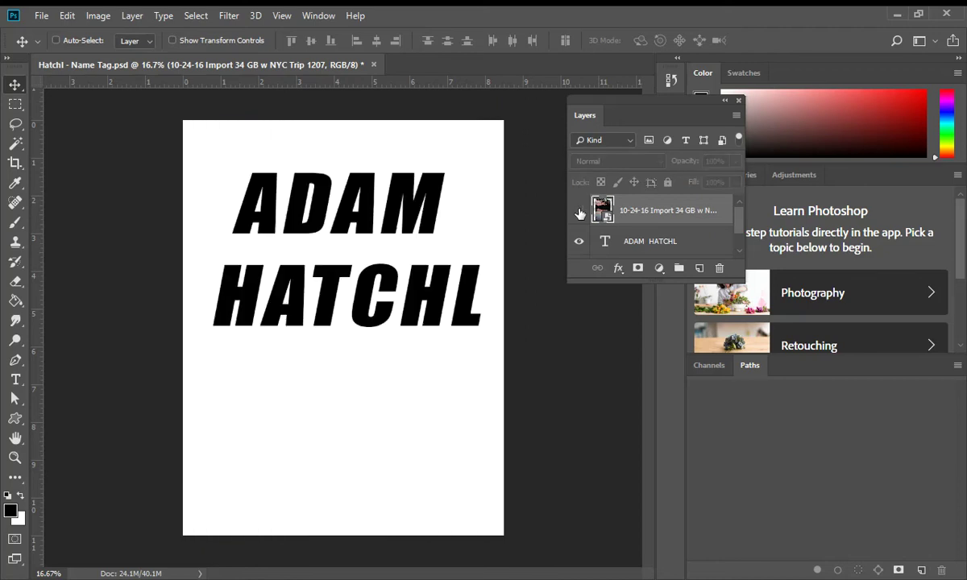
click(579, 212)
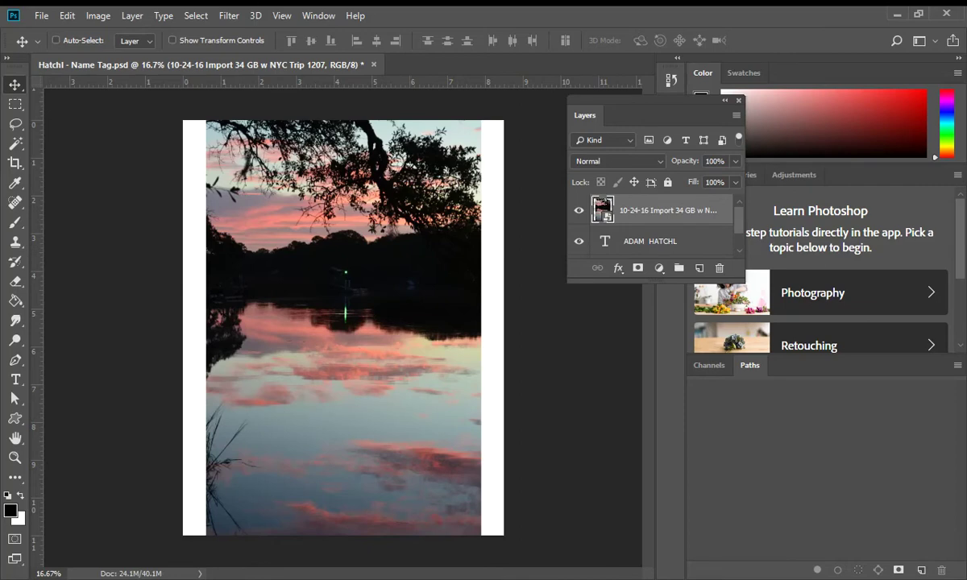
Highlight the name-layer instruction in the PDF and enlarge the Layers list to show Background
key(alt+Tab)
drag(296, 232, 356, 254)
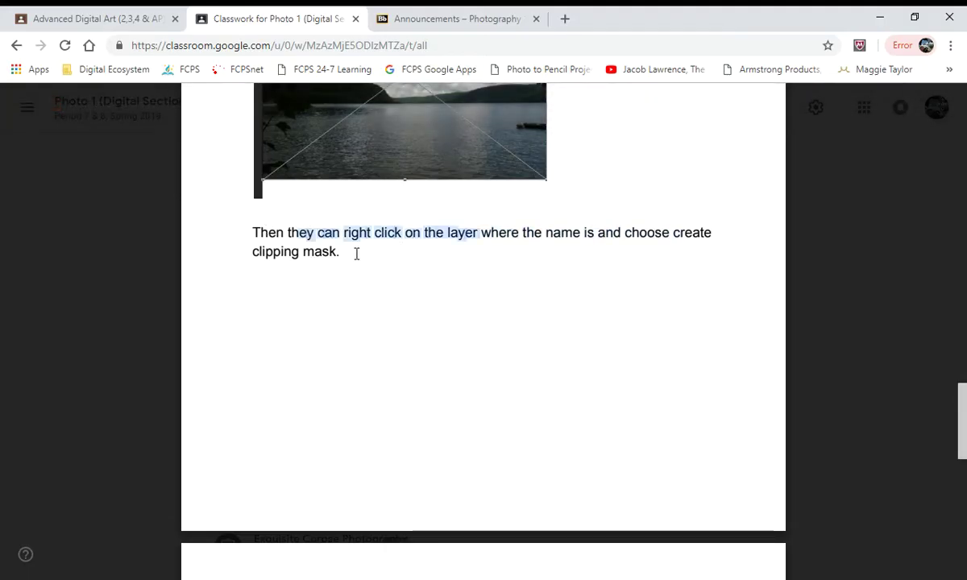
scroll(357, 254, up, 5)
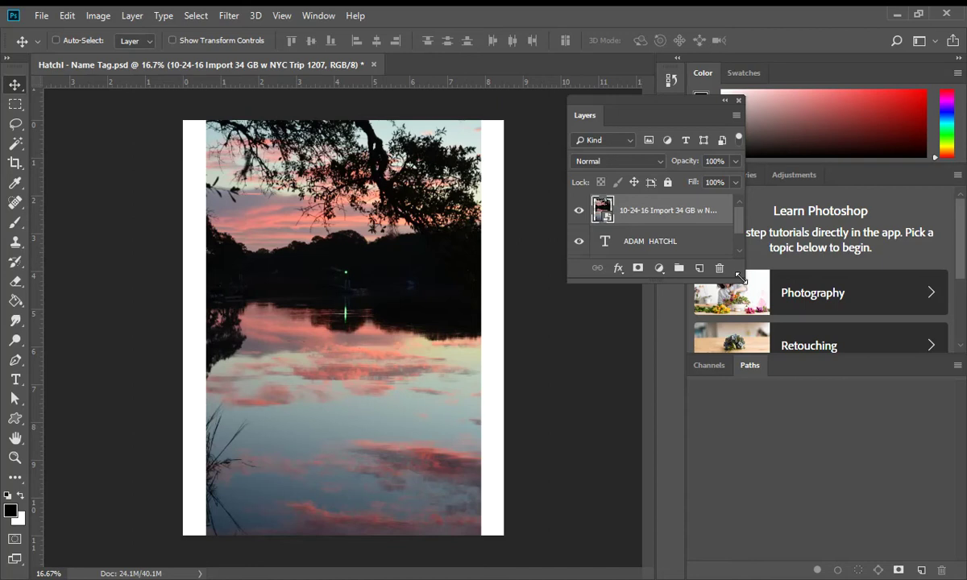
drag(740, 277, 758, 351)
Apply Create Clipping Mask to the sunset photo layer and shift the photo inside the letters
click(614, 238)
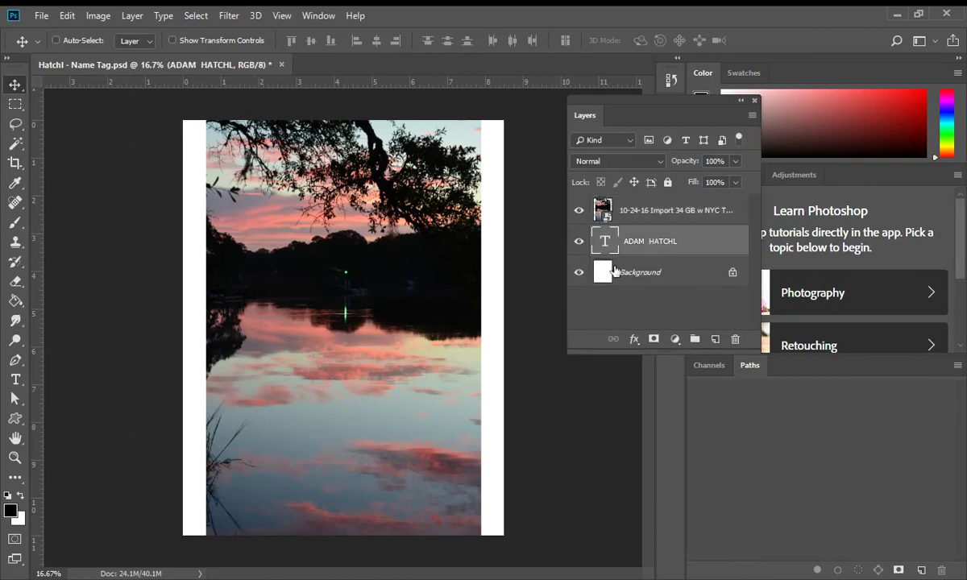
click(613, 208)
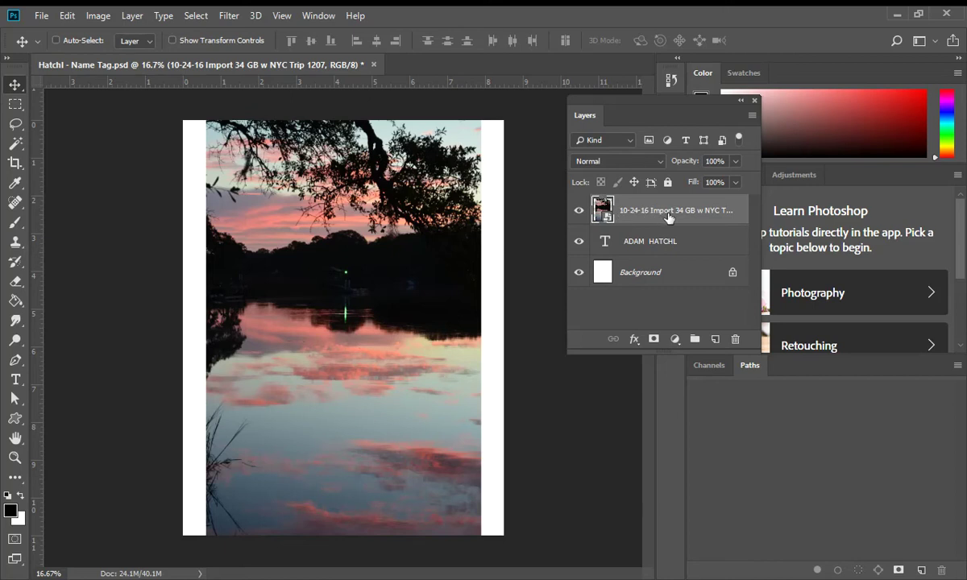
right_click(665, 214)
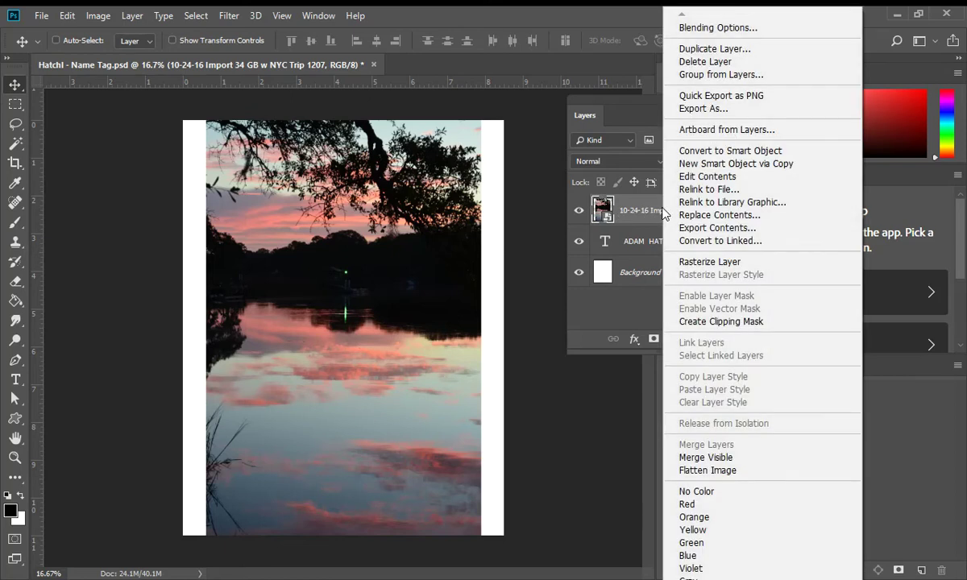
click(762, 325)
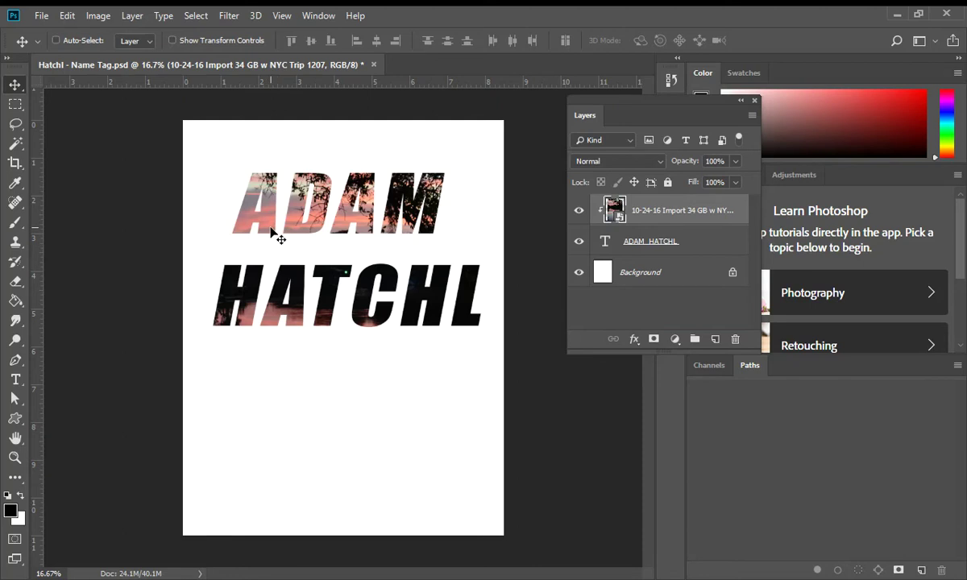
mouse_move(306, 228)
mouse_down()
mouse_move(314, 206)
mouse_move(393, 215)
mouse_move(324, 215)
mouse_move(374, 227)
mouse_move(406, 223)
mouse_move(317, 221)
mouse_up()
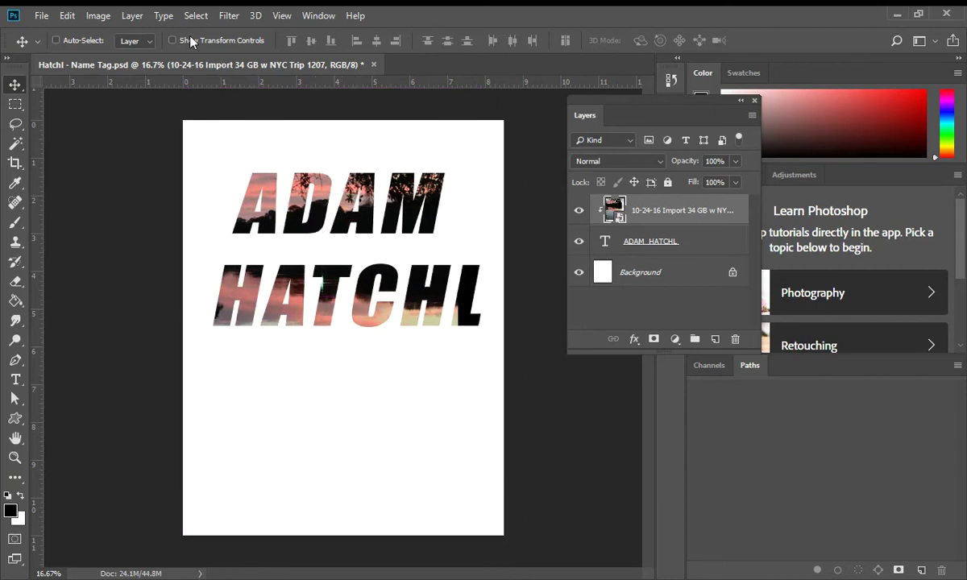
Free-transform the clipped photo, shrinking it to about 12% over the H, and commit
key(t)
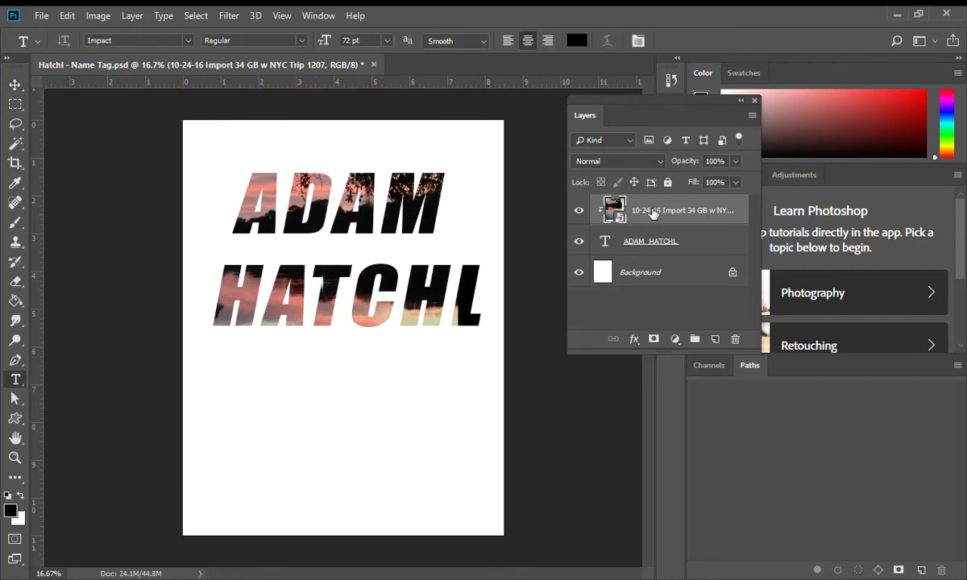
key(ctrl+t)
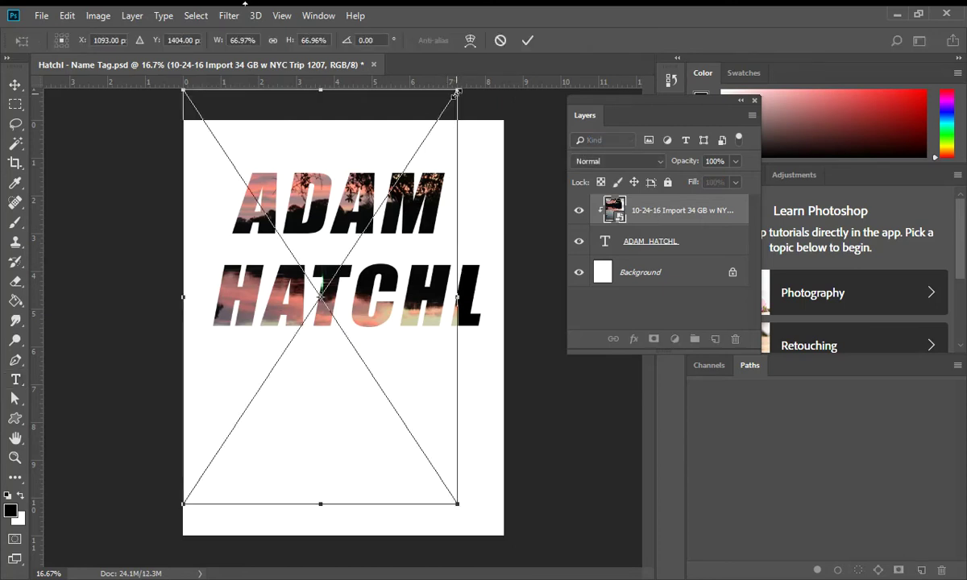
mouse_move(457, 95)
mouse_down()
mouse_move(329, 255)
mouse_move(313, 355)
mouse_up()
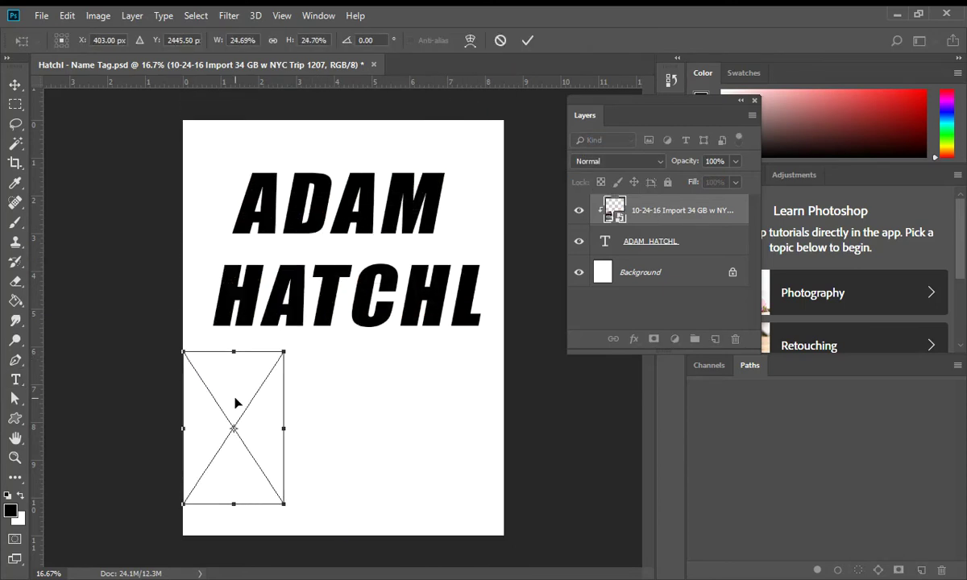
drag(236, 401, 240, 286)
drag(292, 376, 256, 320)
drag(234, 273, 252, 299)
drag(270, 254, 260, 272)
drag(235, 306, 236, 298)
click(528, 41)
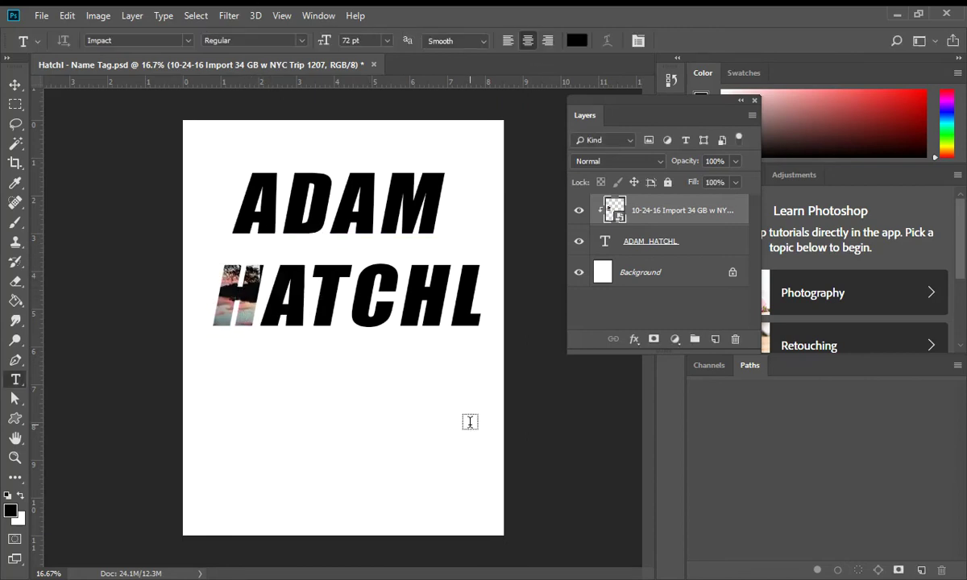
Rescale the photo to about 70.7% so it fills every letter, and commit
click(16, 84)
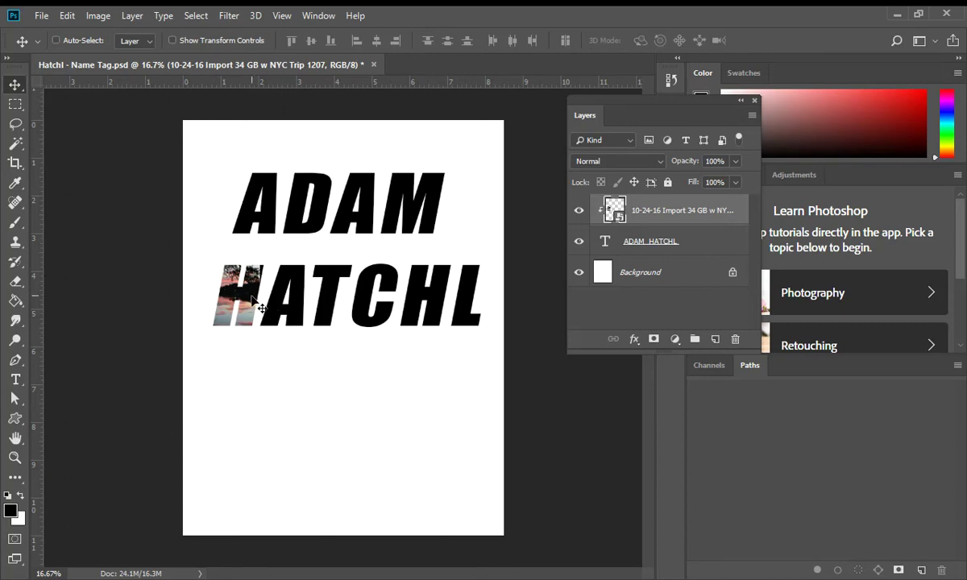
drag(252, 278, 360, 113)
key(ctrl+t)
drag(361, 338, 578, 503)
drag(313, 346, 380, 367)
click(527, 40)
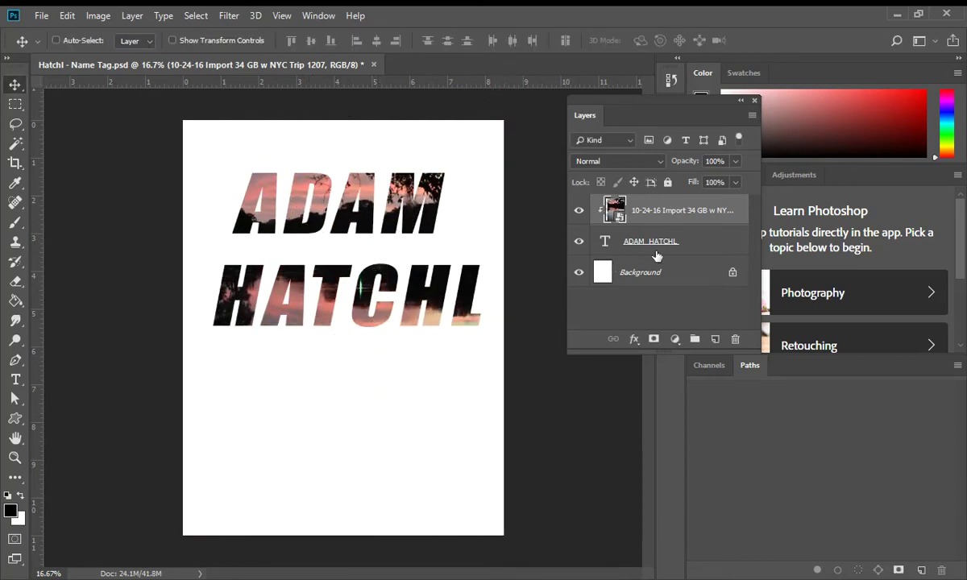
click(41, 15)
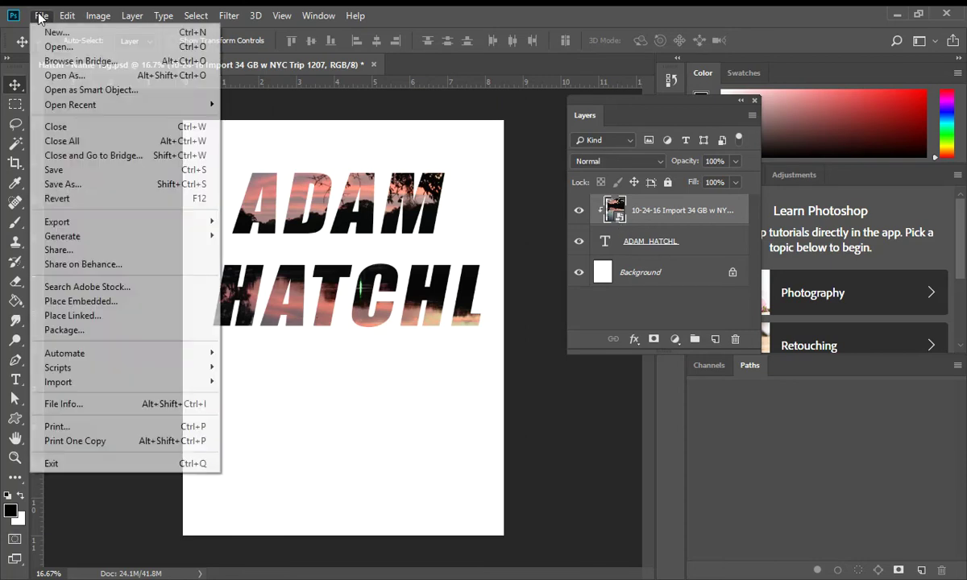
click(54, 171)
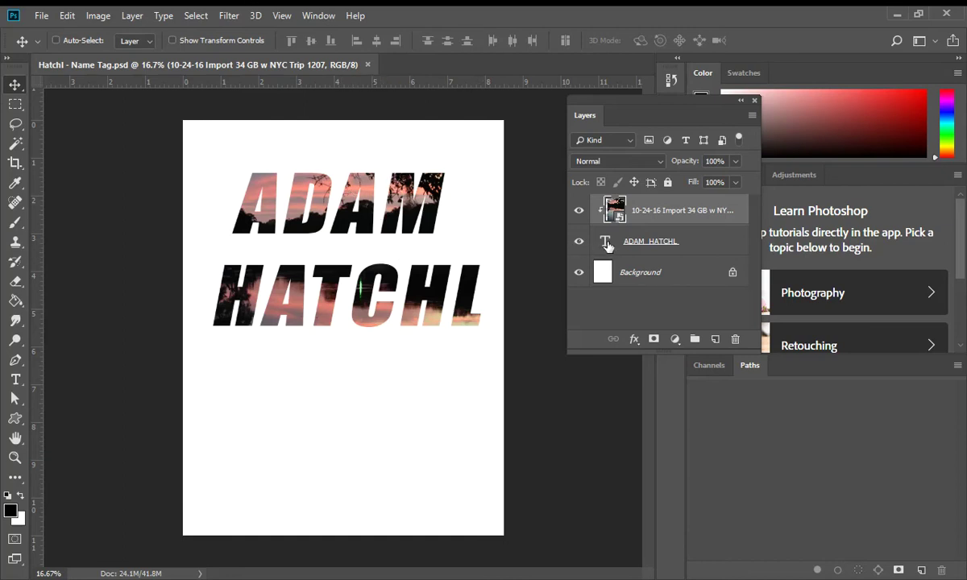
click(665, 241)
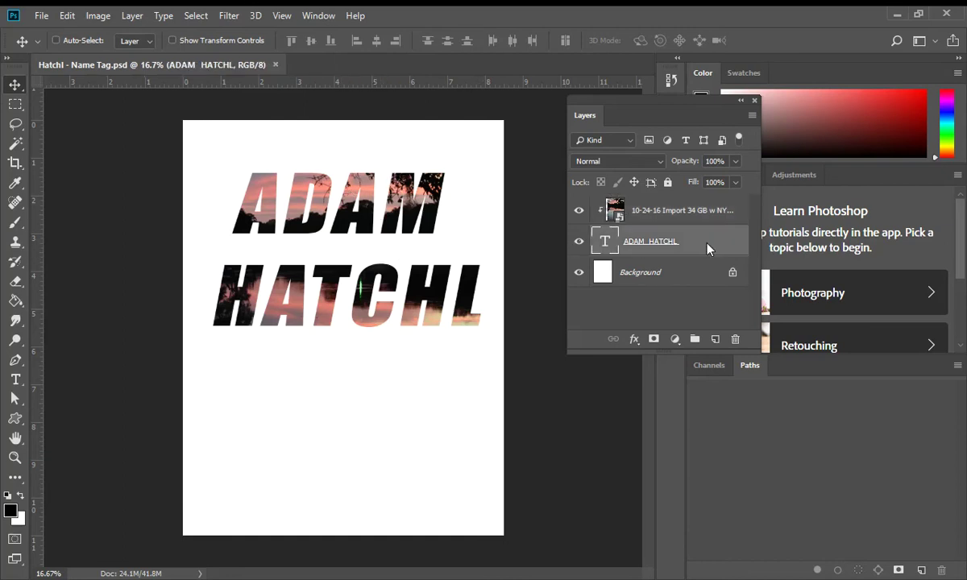
Set the ADAM HATCHL text's leading to 122 pt in the Character panel
double_click(606, 242)
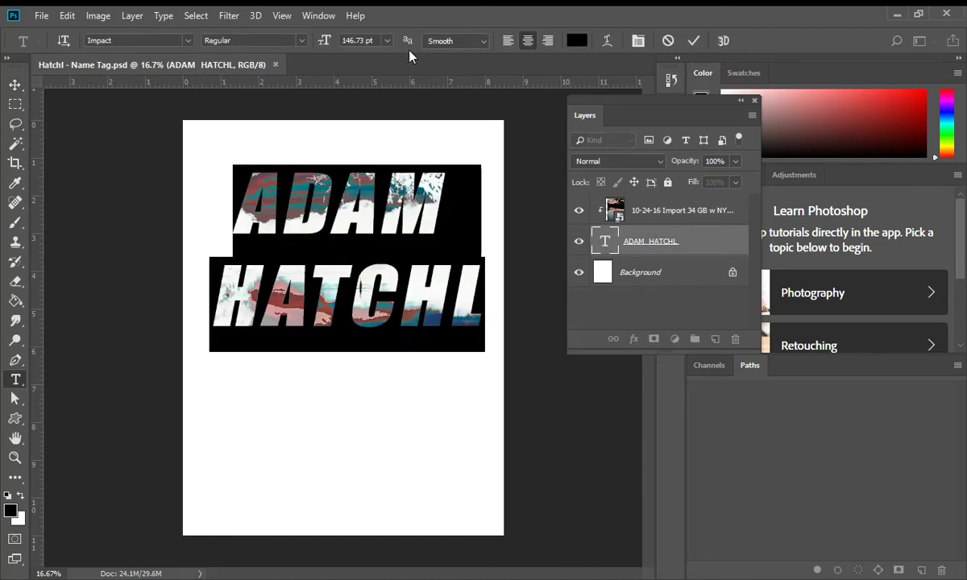
click(638, 41)
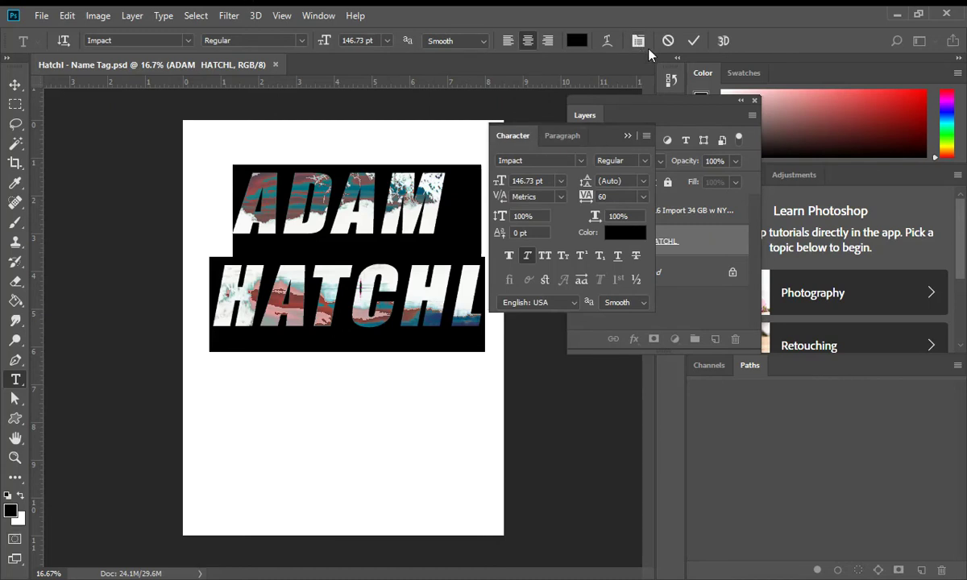
click(643, 183)
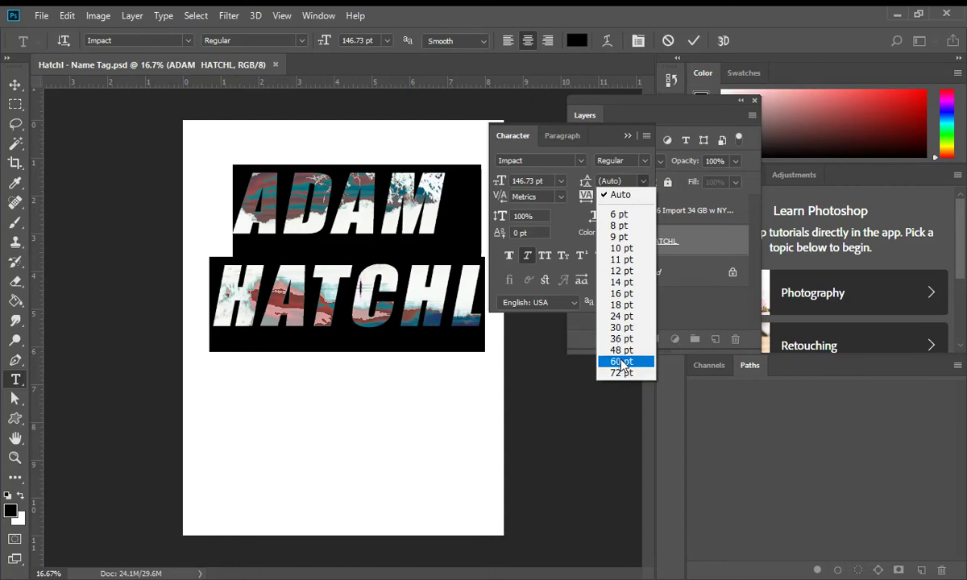
click(621, 363)
click(644, 182)
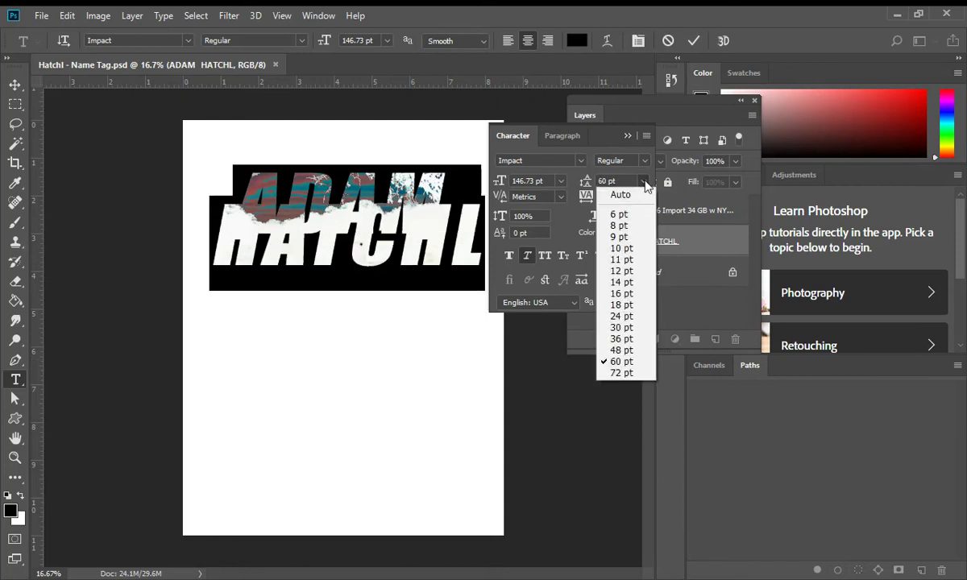
click(631, 372)
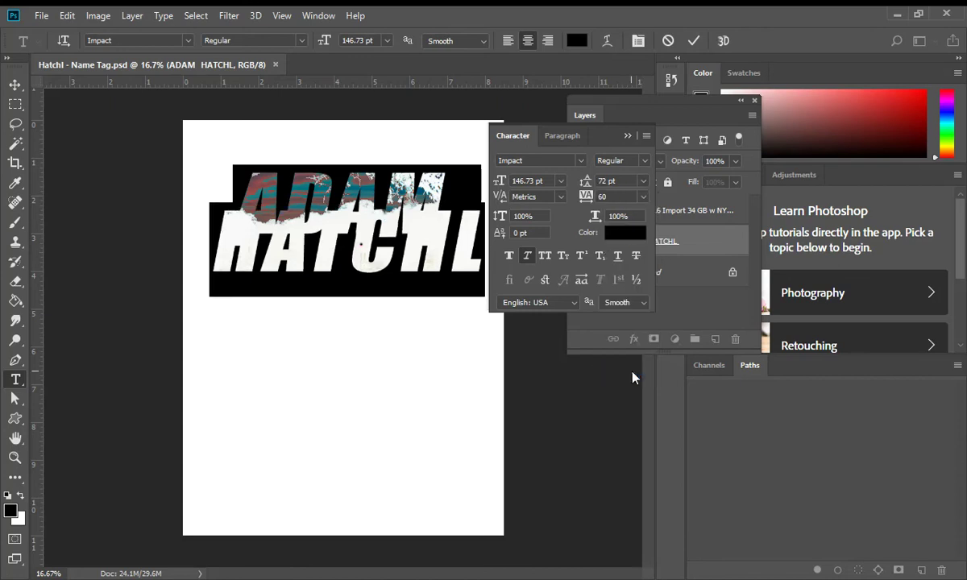
double_click(614, 181)
text(77)
key(Return)
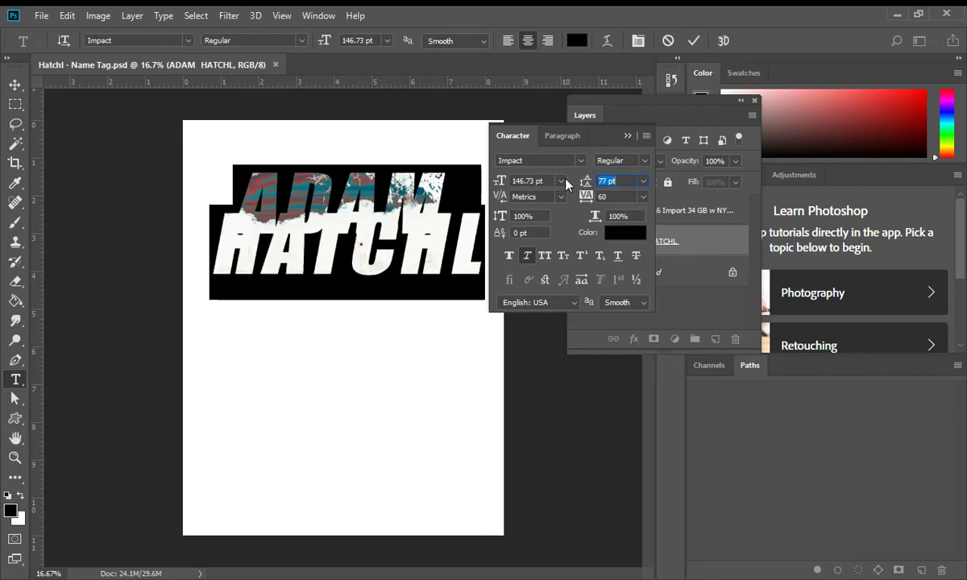
key(Up)
key(Up)
key(Up)
key(Up)
key(Up)
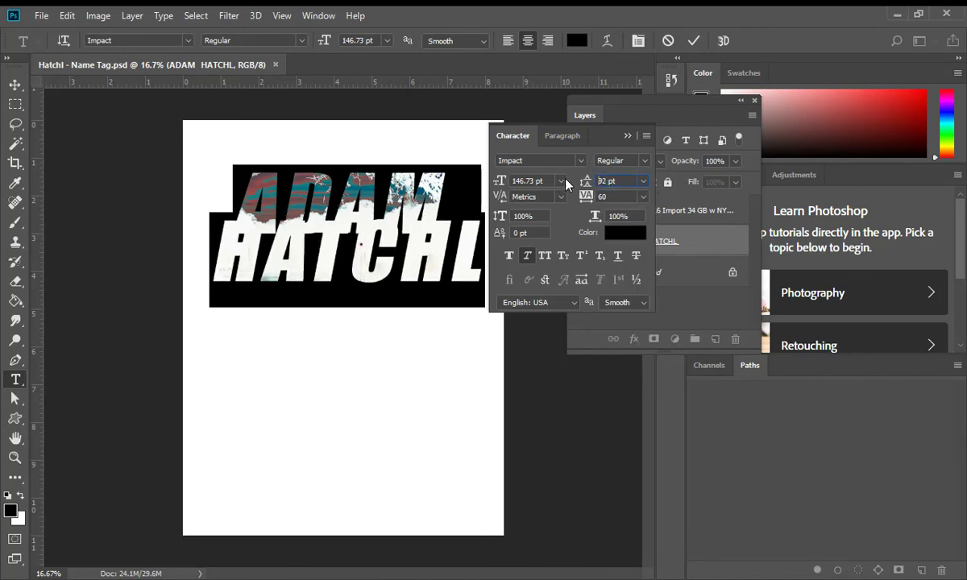
key(Up)
key(Up)
key(Up)
key(Up)
key(Up)
key(Up)
key(Up)
key(Up)
key(Up)
key(Up)
key(Up)
key(Up)
key(Up)
key(Up)
key(Up)
key(Up)
key(Up)
key(Up)
key(Up)
key(Up)
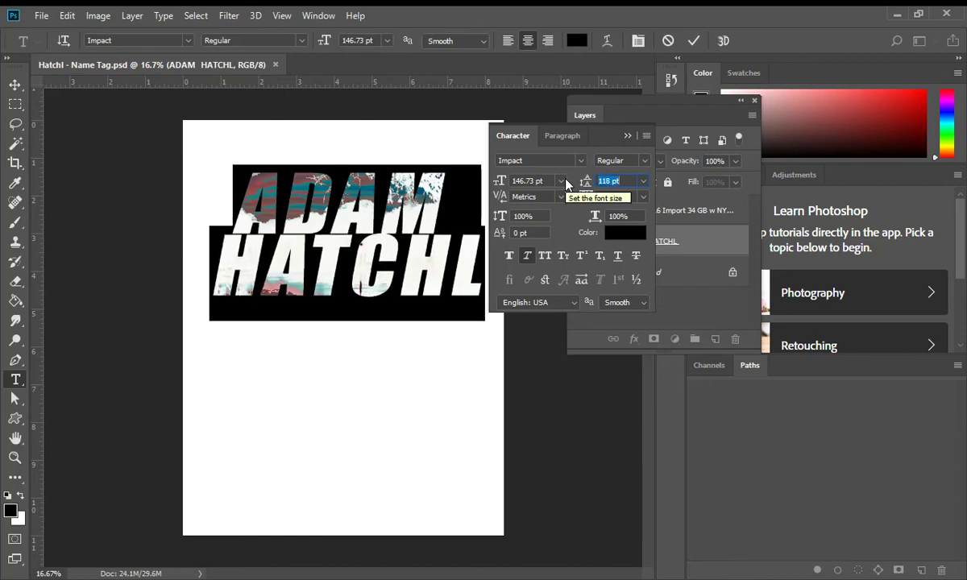
key(Up)
key(Up)
key(Up)
key(Up)
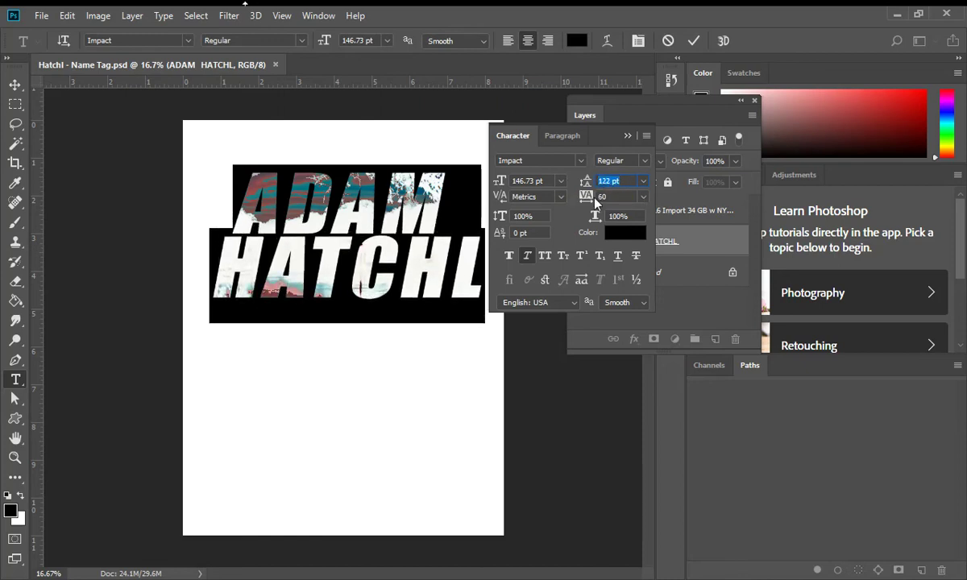
Set the letter tracking to -40 and commit the text edit
drag(587, 196, 584, 206)
key(Down)
key(Down)
key(Down)
key(Down)
key(Down)
key(Down)
key(Down)
key(Down)
key(Down)
key(Down)
key(Down)
key(Down)
key(Down)
key(Down)
key(Down)
key(Down)
key(Down)
key(Down)
key(Down)
key(Down)
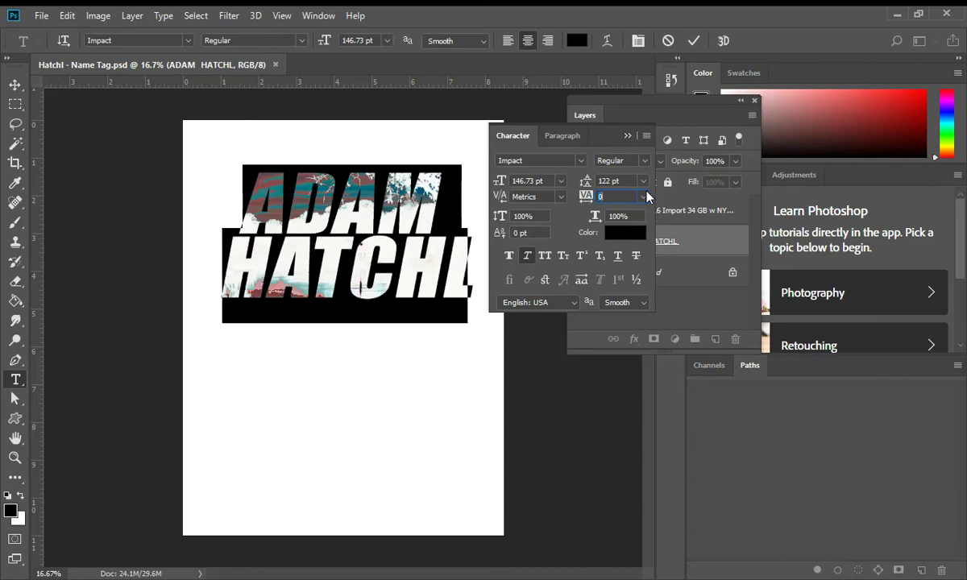
key(Up)
key(Up)
key(Up)
key(Up)
key(Up)
key(Up)
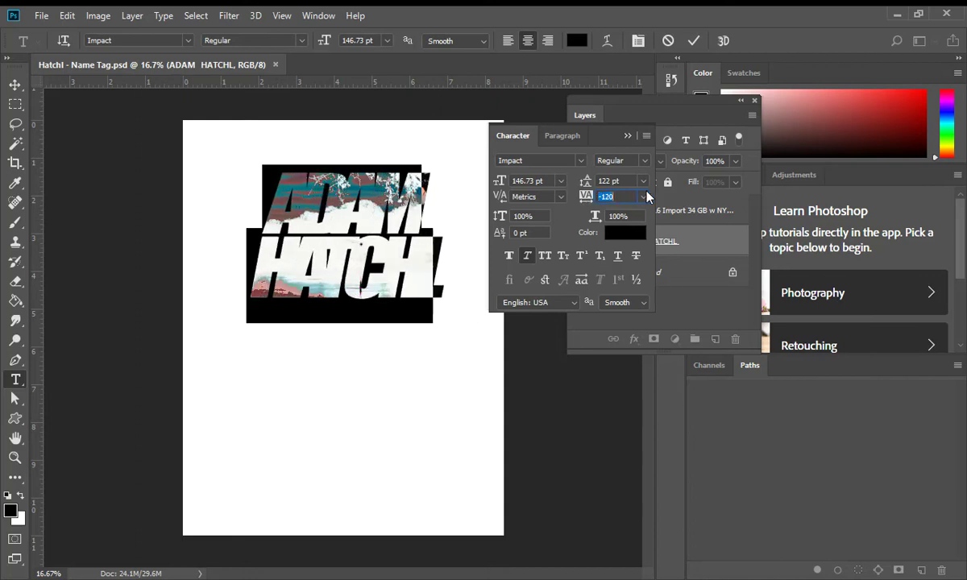
key(Down)
key(Down)
key(Down)
key(Down)
key(Down)
key(Down)
key(Down)
key(Down)
key(Down)
key(Down)
key(Down)
key(Down)
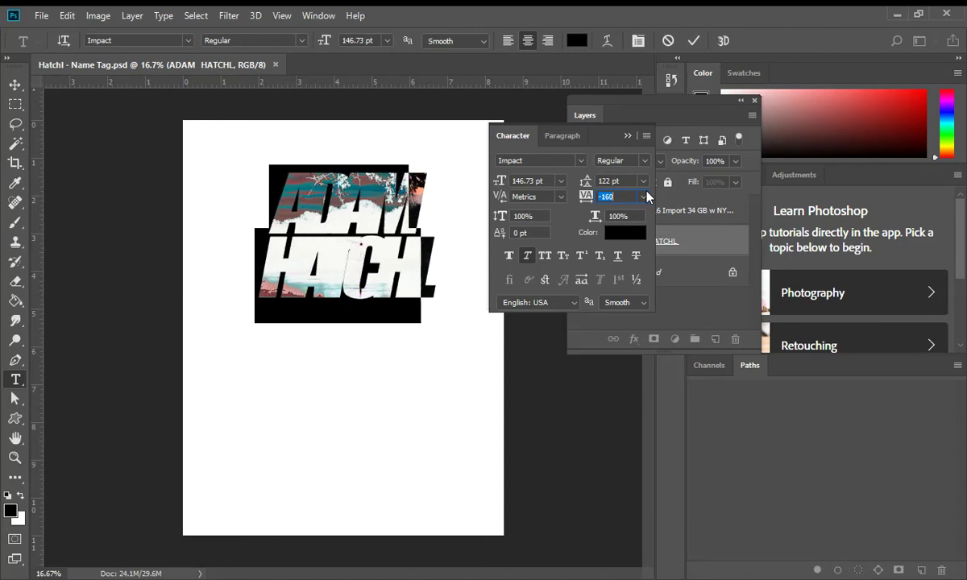
key(Up)
key(Up)
key(Up)
key(Up)
key(Up)
key(Up)
key(Up)
key(Up)
key(Up)
key(Up)
key(Up)
key(Up)
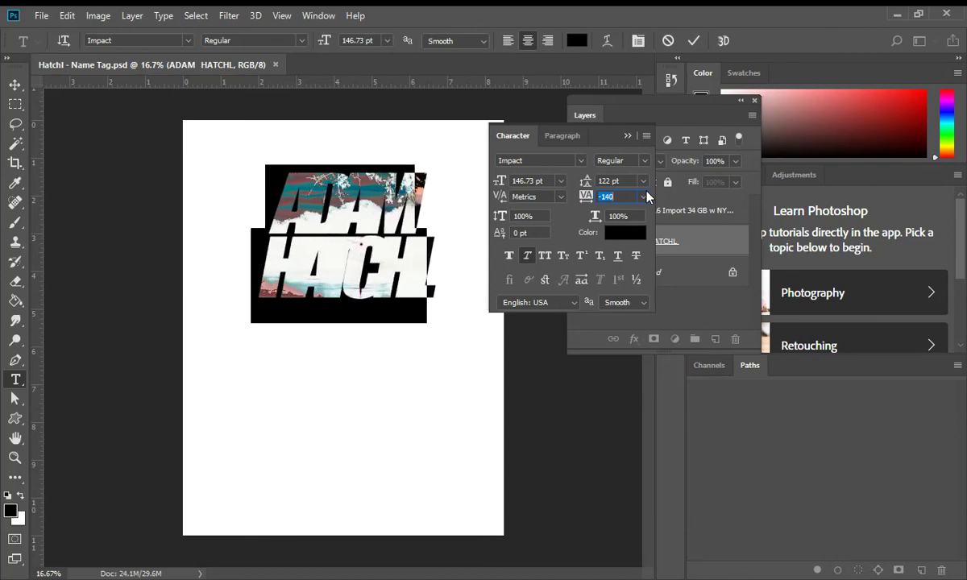
key(Up)
key(Up)
key(Up)
key(Up)
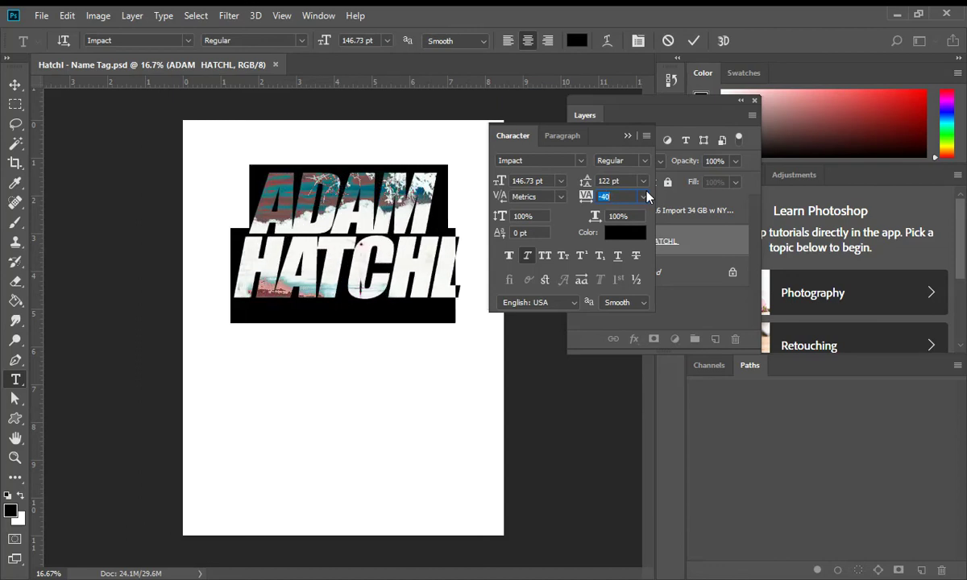
click(692, 41)
key(v)
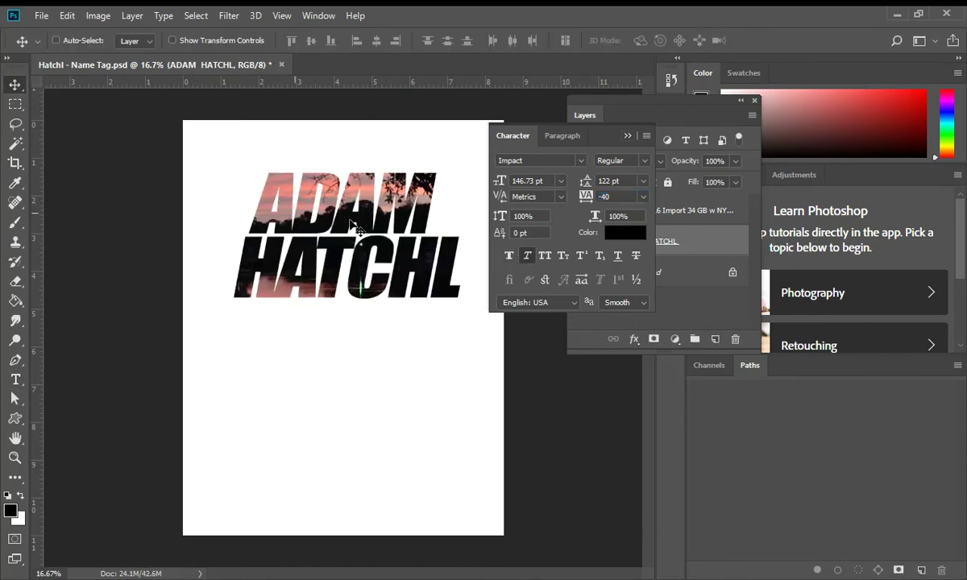
Select ADAM with the Type tool, set its font size to 180 pt, and commit
click(628, 135)
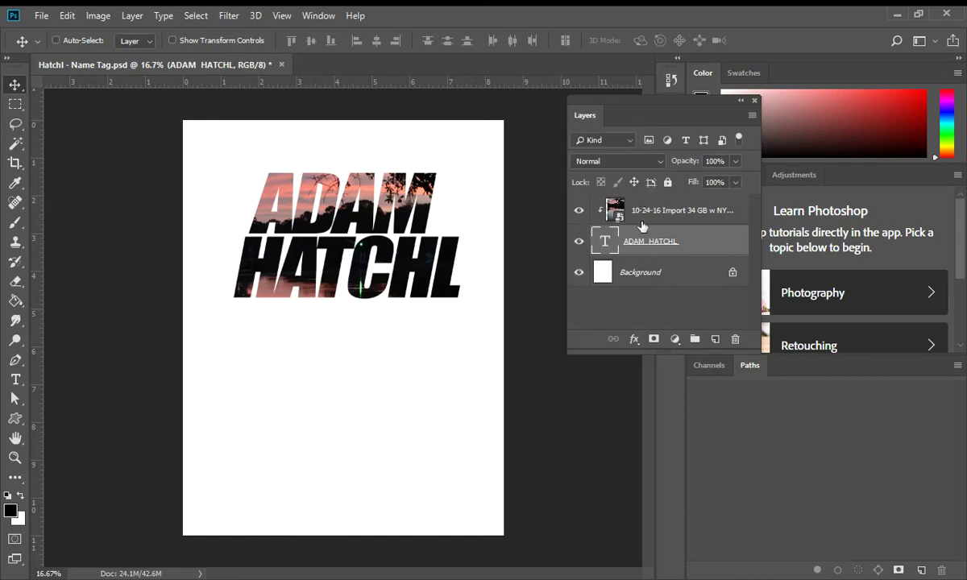
click(16, 379)
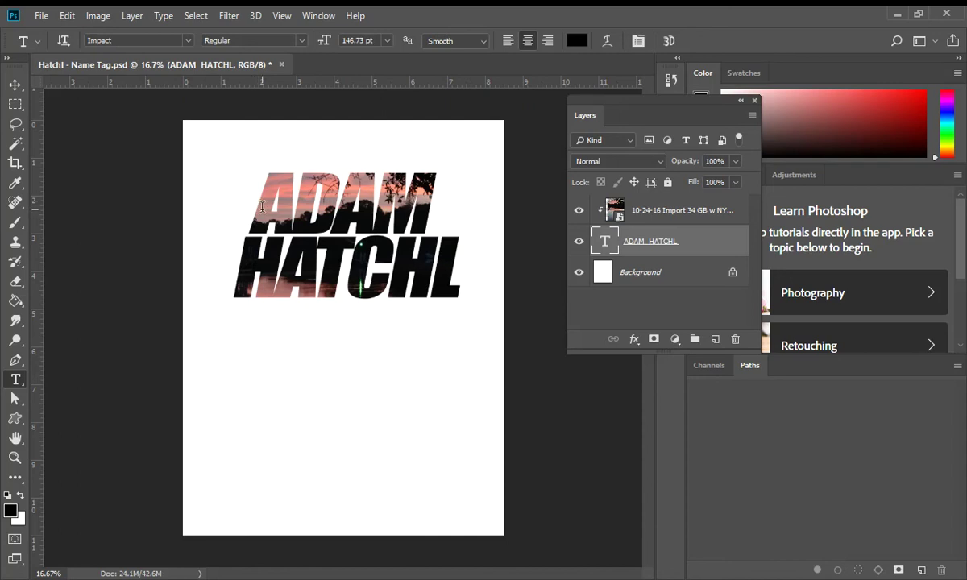
drag(258, 205, 438, 205)
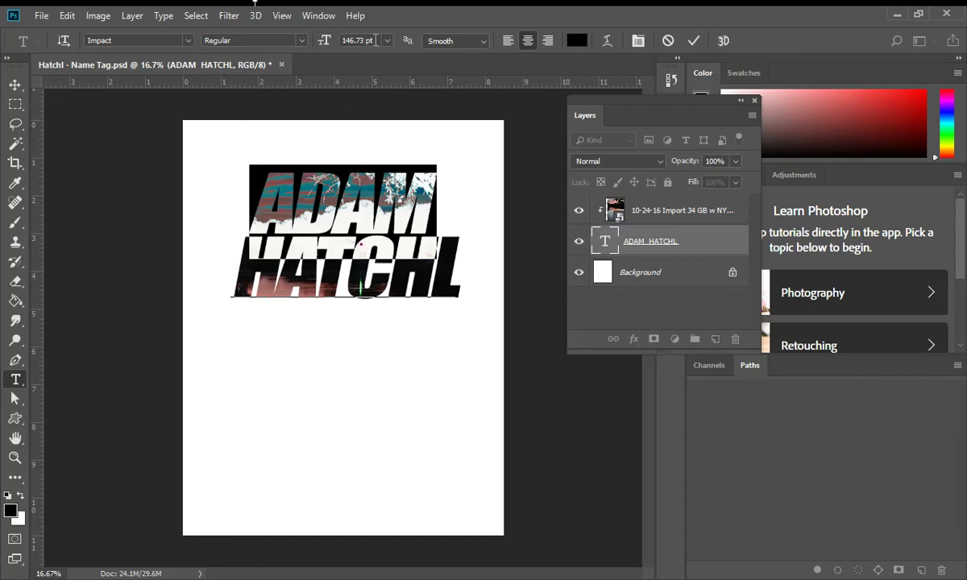
drag(364, 41, 342, 40)
text(180)
key(Return)
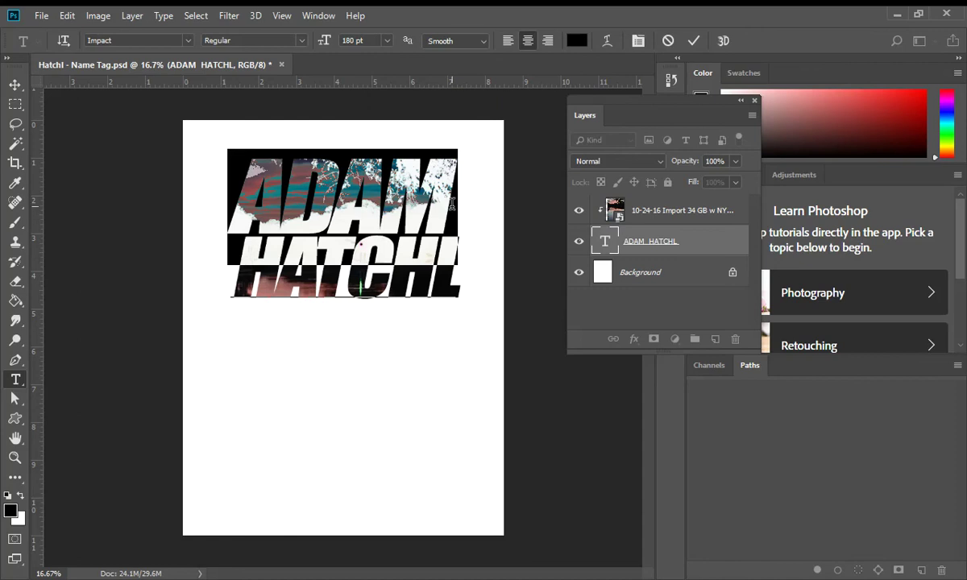
key(ctrl+Return)
key(v)
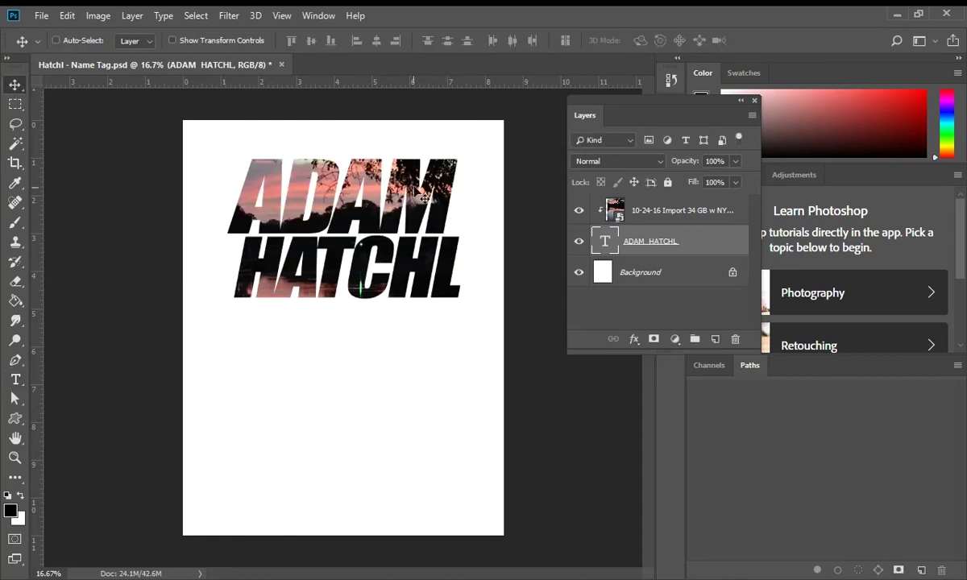
Try joining ADAM and HATCHL on one line with adjusted spacing, then split back into two lines
double_click(607, 241)
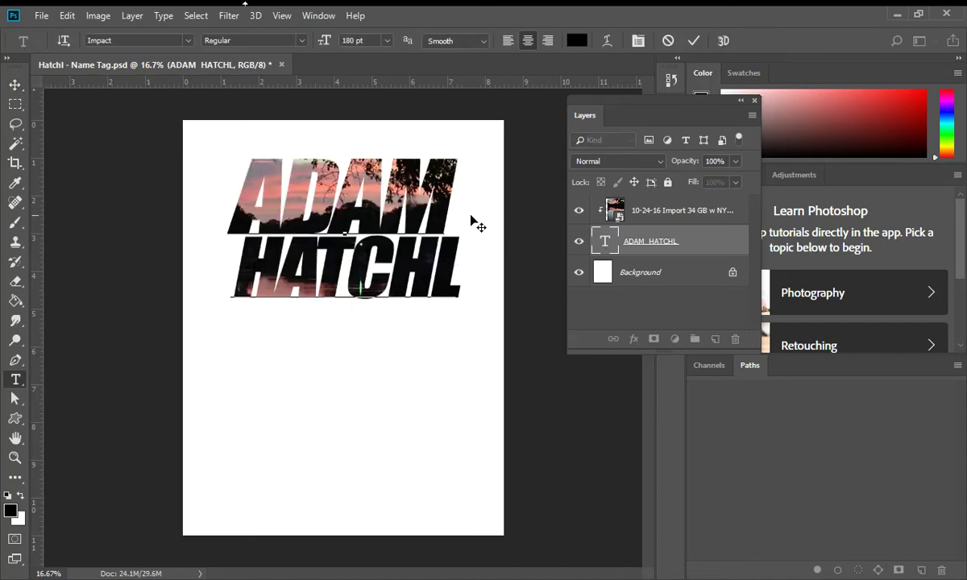
key(Up)
key(End)
key(Delete)
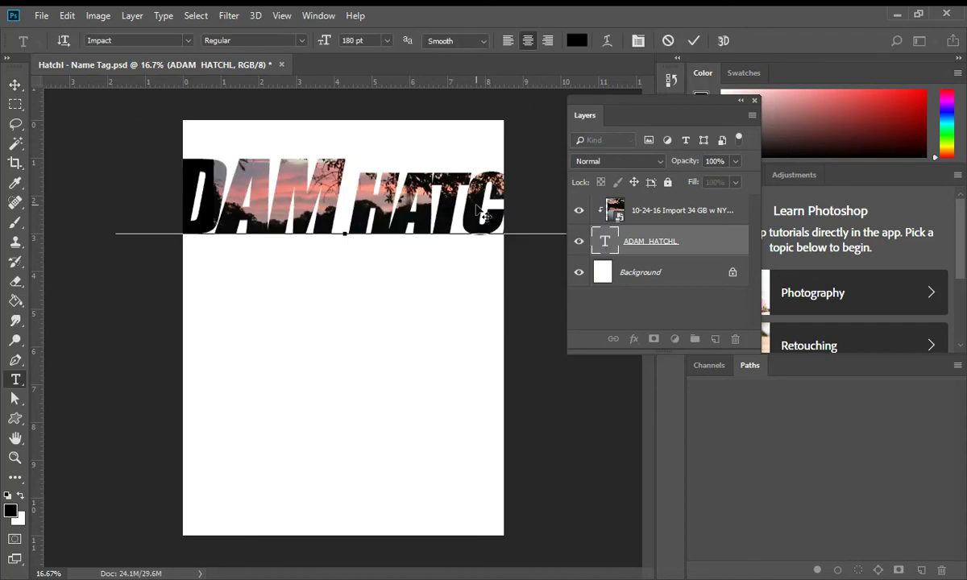
key(ctrl+alt+shift+period)
key(ctrl+alt+shift+period)
key(ctrl+alt+shift+period)
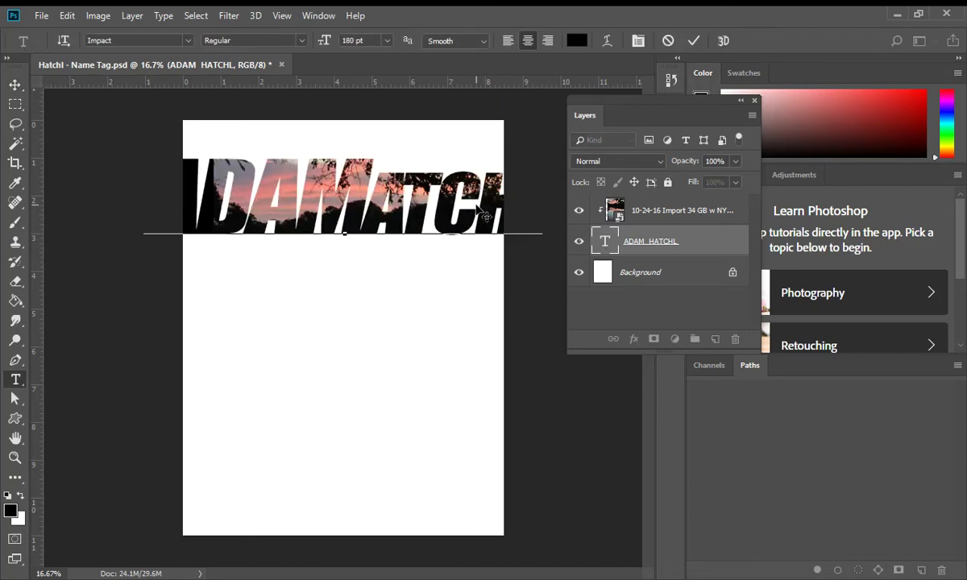
key(Right)
key(alt+Left)
key(alt+Right)
key(Left)
key(alt+Right)
key(alt+Right)
key(alt+Right)
key(Right)
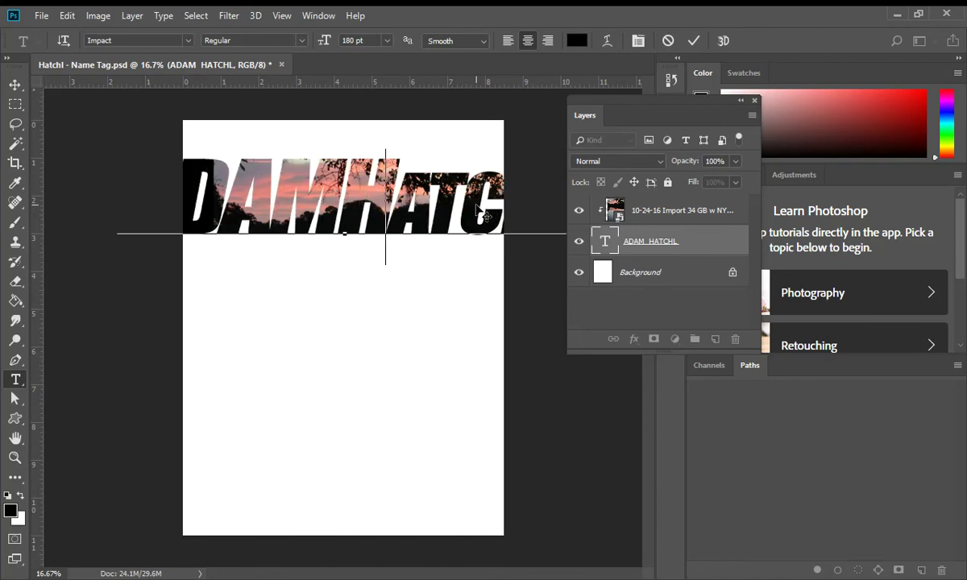
key(alt+Left)
key(alt+Left)
key(alt+Left)
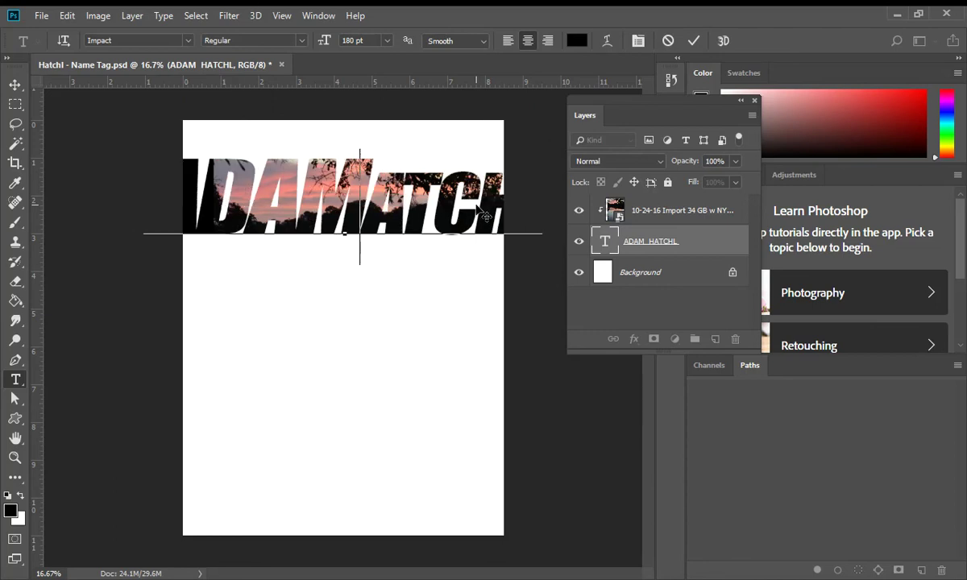
key(Return)
Fix the second line to read HATCHL by deleting the stray A, and commit
click(298, 278)
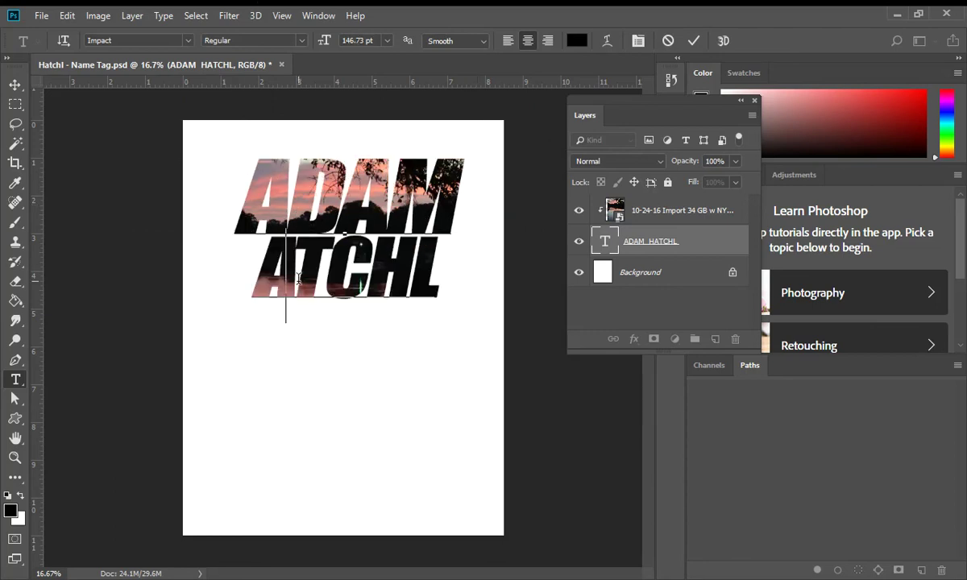
text(HA)
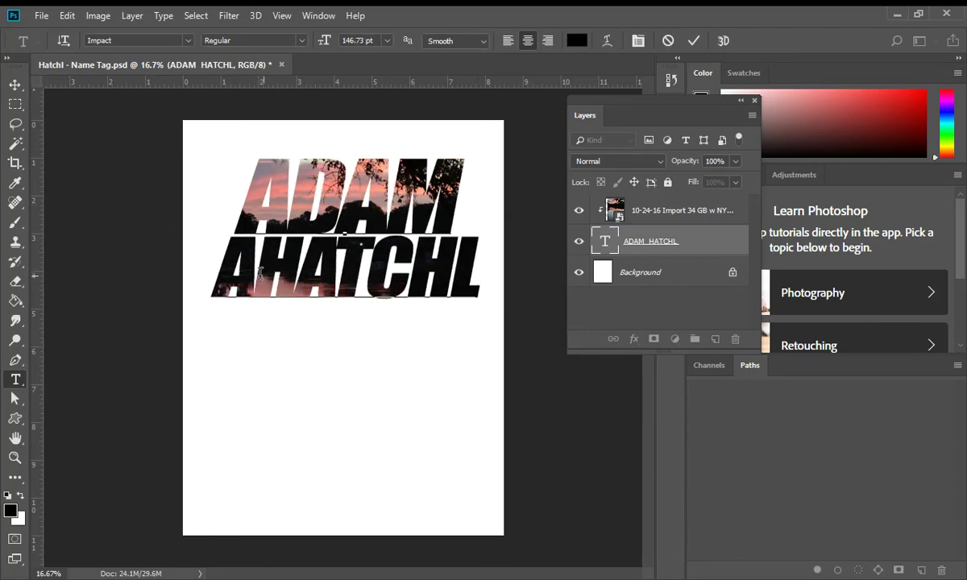
click(258, 274)
key(BackSpace)
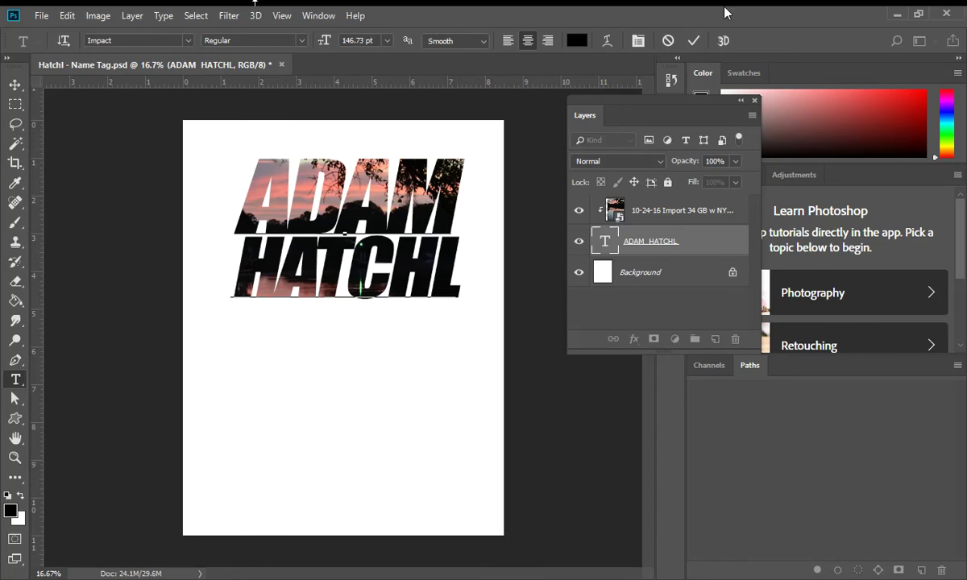
click(691, 42)
key(v)
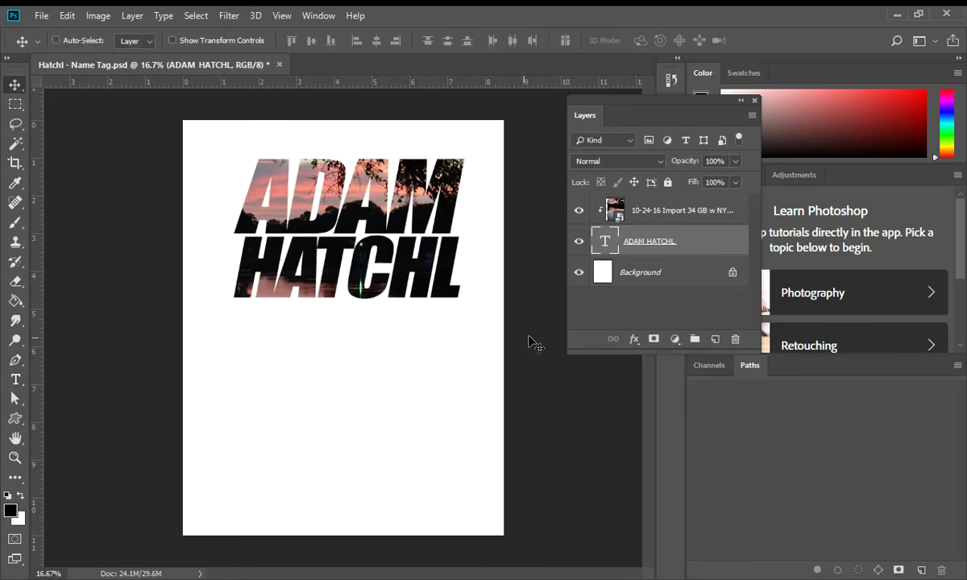
Save the document and add a Drop Shadow, dragging it just below the lettering
key(ctrl+s)
click(634, 339)
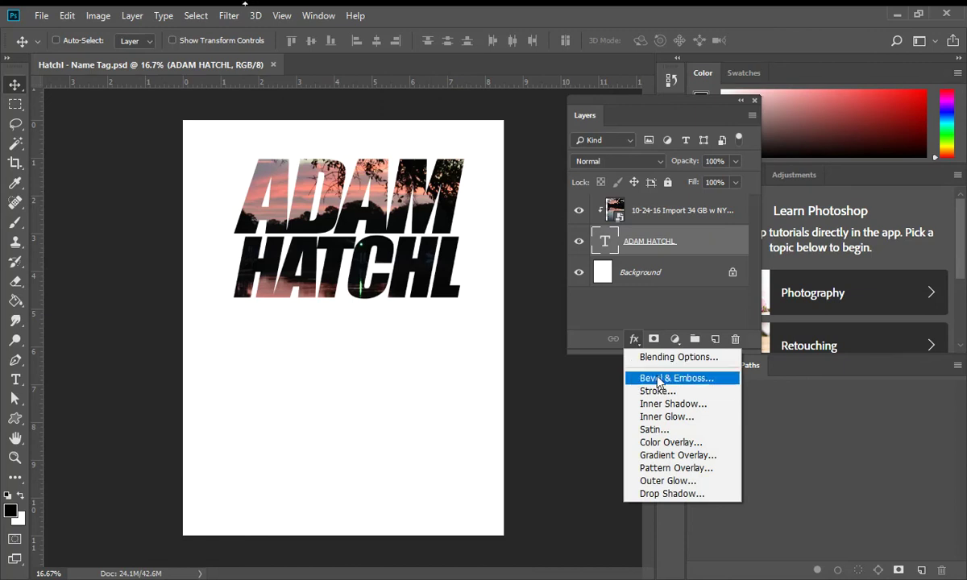
click(669, 494)
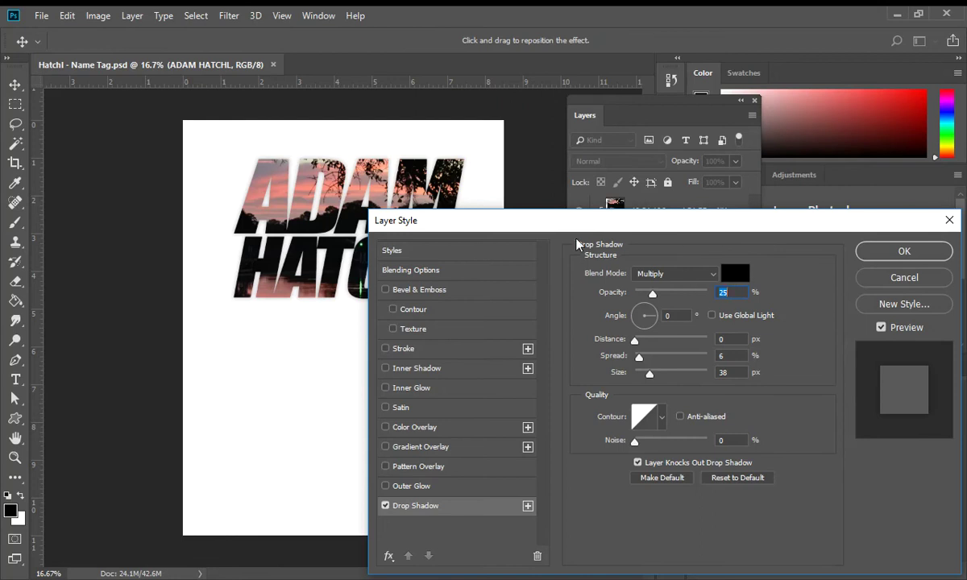
drag(559, 217, 661, 132)
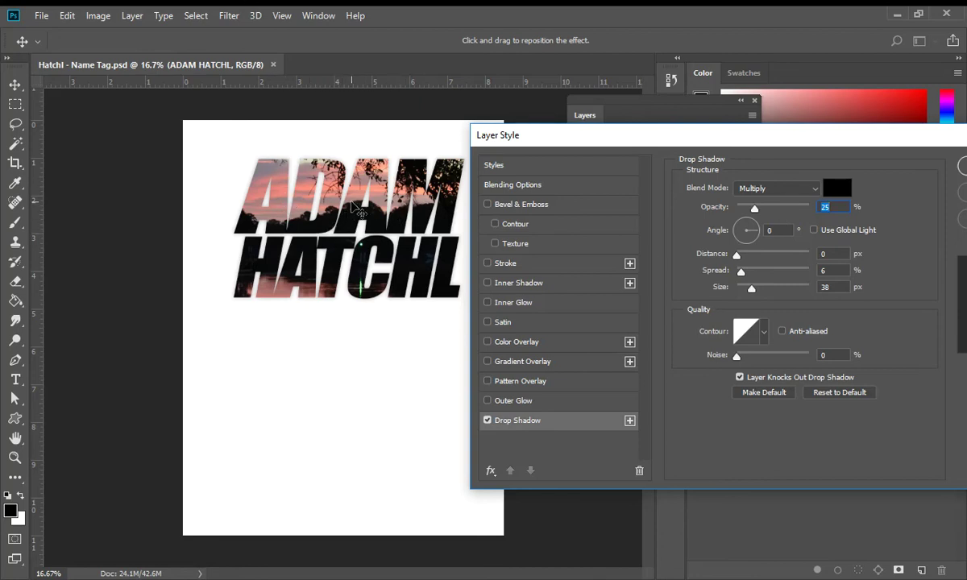
drag(342, 200, 321, 243)
drag(399, 276, 418, 259)
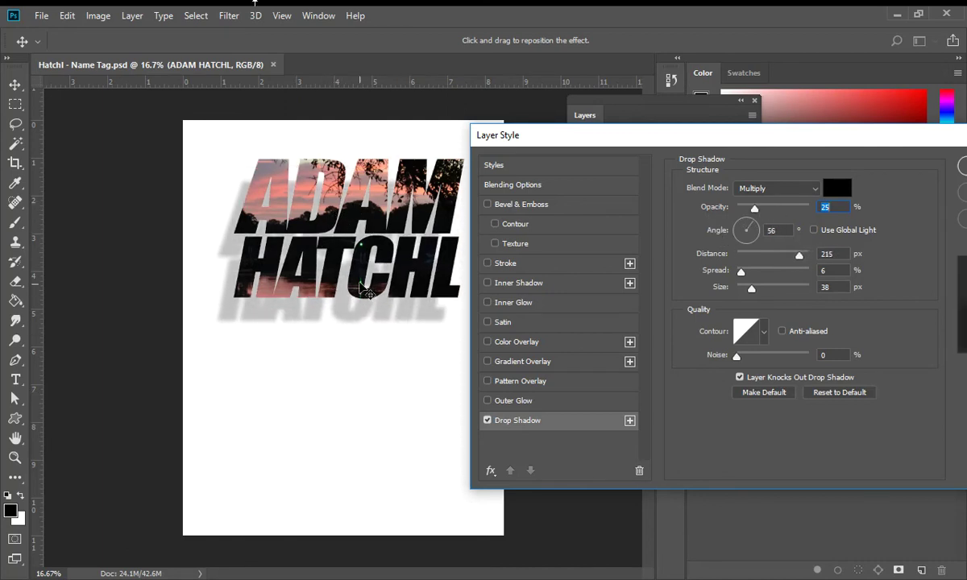
Adjust the shadow to about 49% opacity just below the letters, and enable Inner Glow
drag(754, 209, 783, 210)
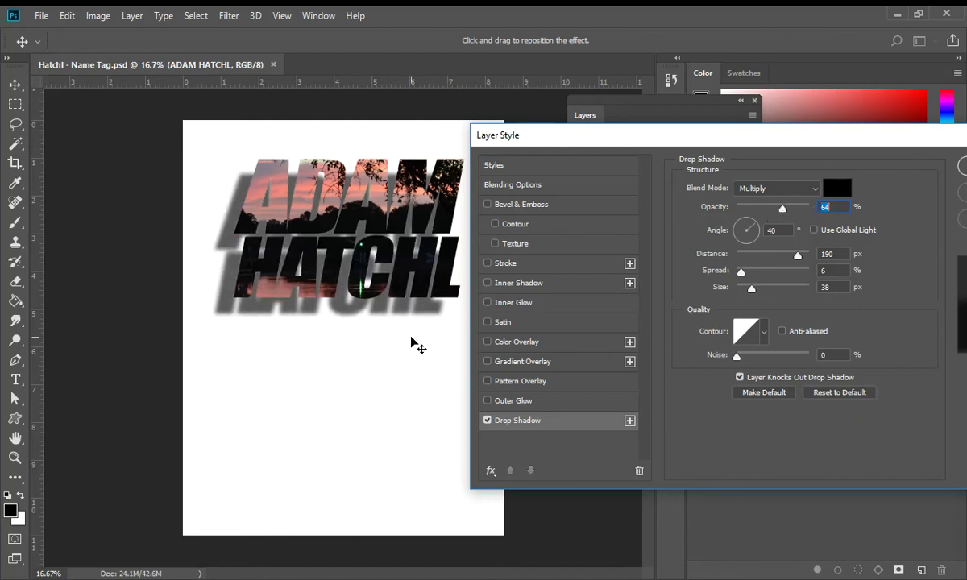
drag(386, 317, 430, 300)
drag(782, 209, 771, 208)
drag(400, 274, 395, 283)
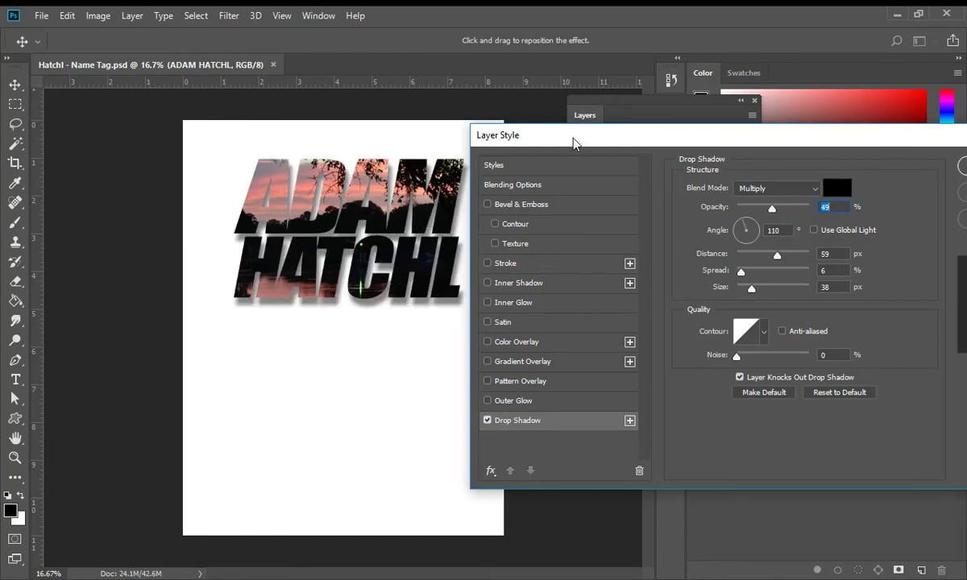
drag(573, 139, 615, 95)
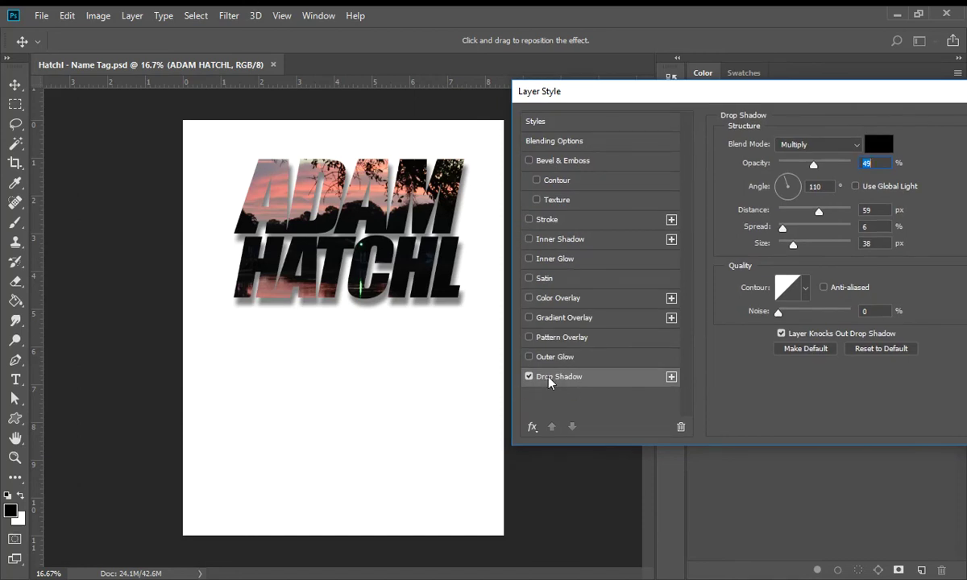
click(555, 258)
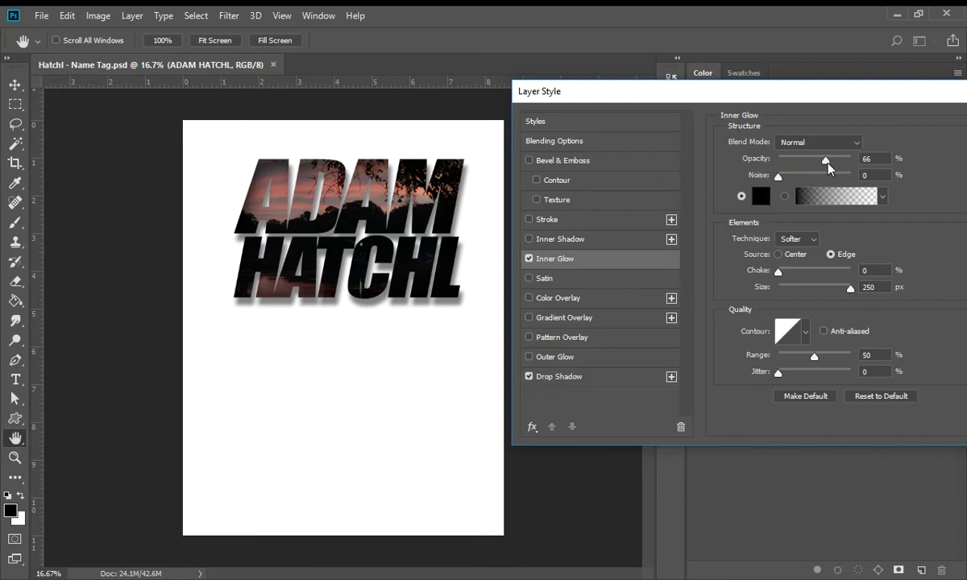
Give the lettering a green inner glow at 100% opacity with a thin 27 px size
drag(829, 162, 863, 158)
click(761, 196)
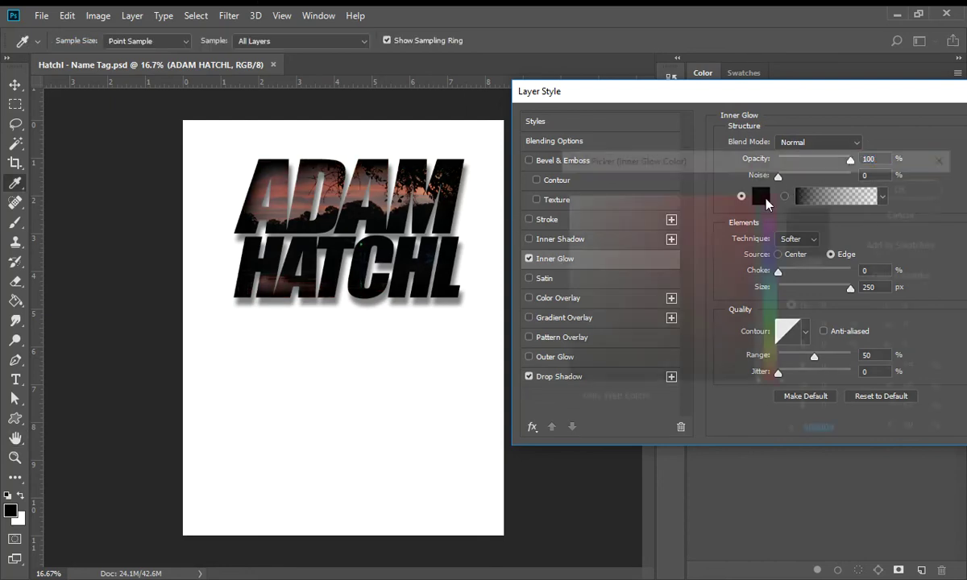
click(753, 194)
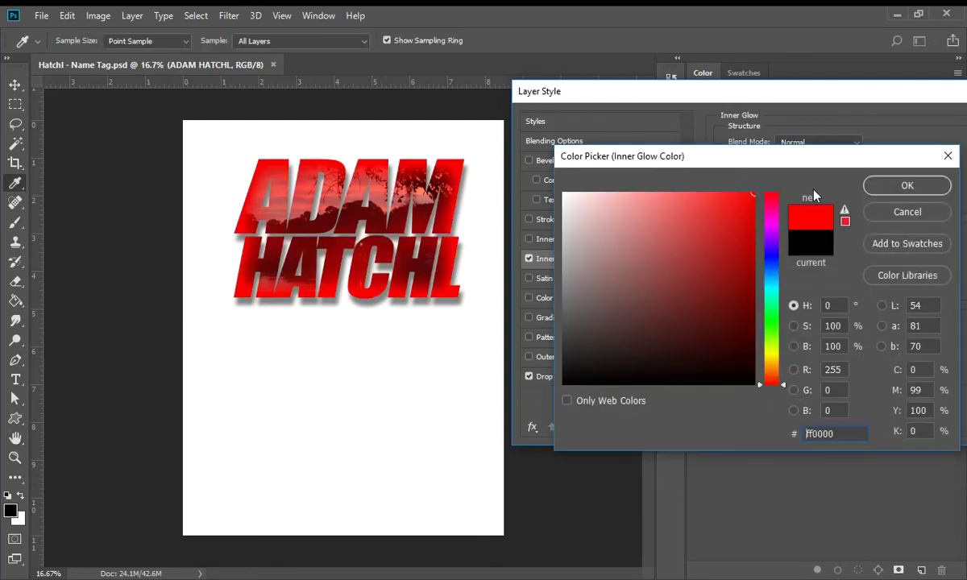
click(766, 236)
click(772, 267)
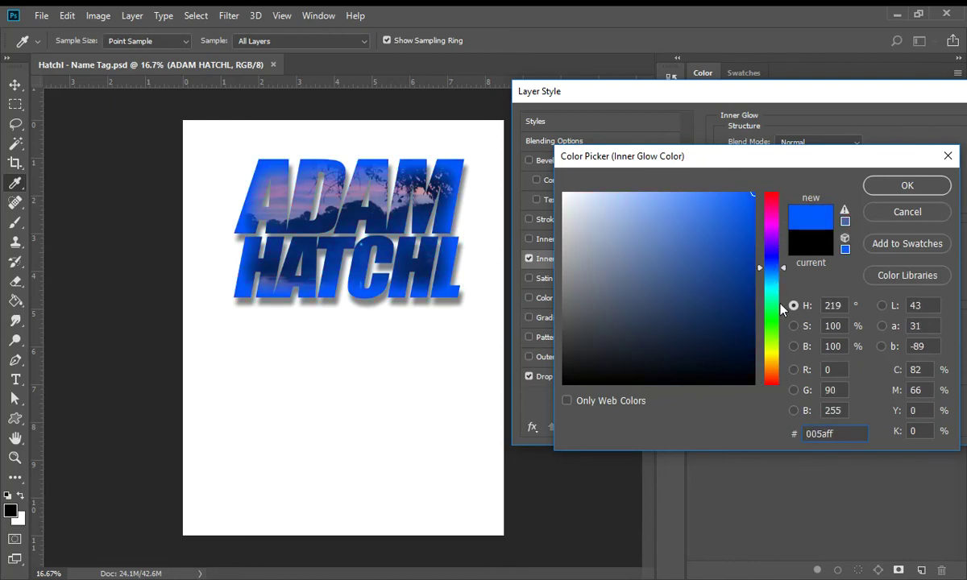
click(772, 320)
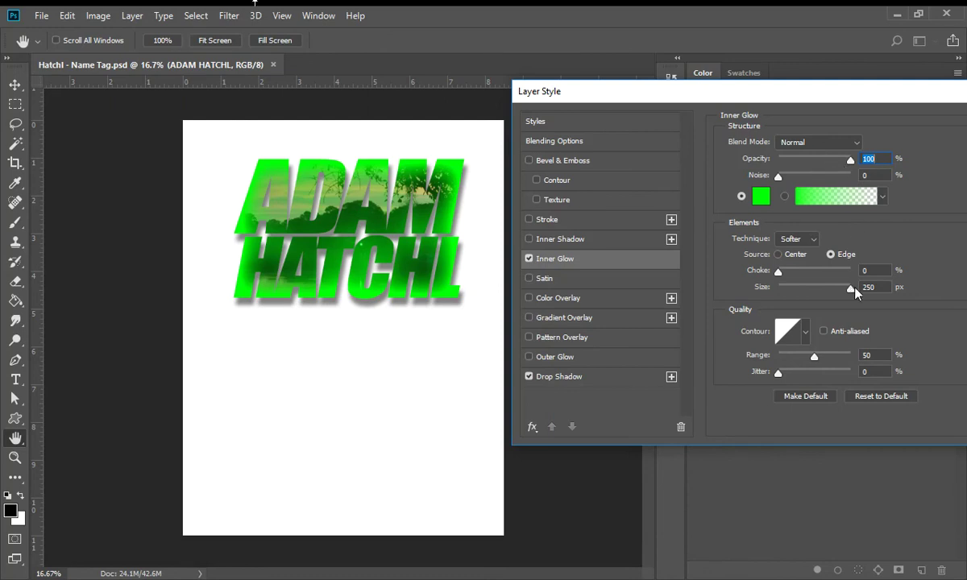
drag(852, 293, 791, 293)
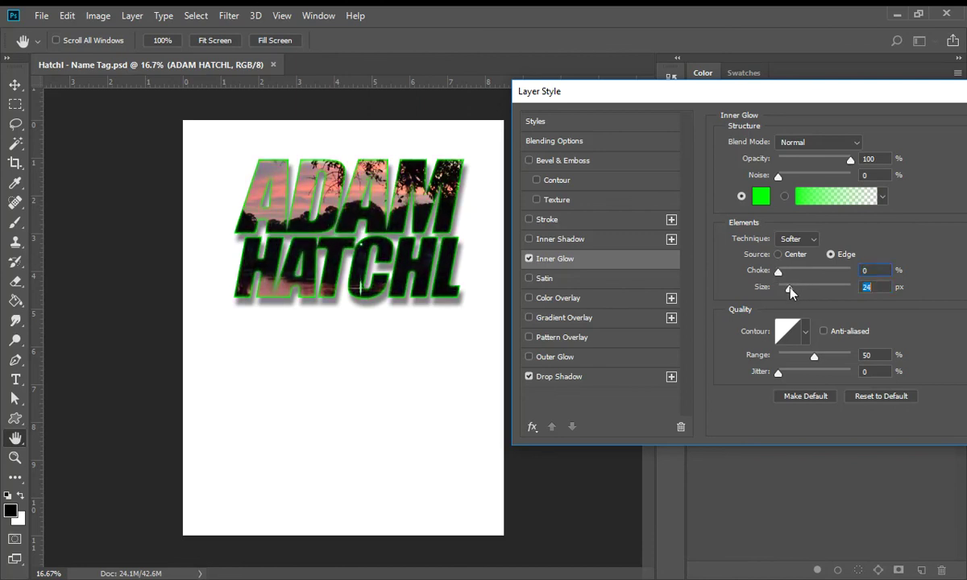
Add an 18 px black stroke positioned outside the letters
click(554, 224)
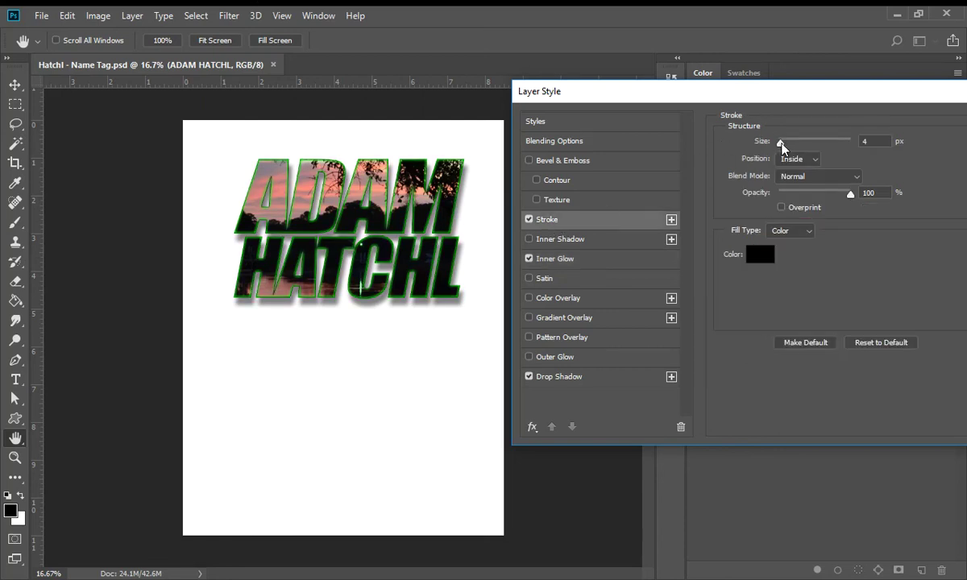
drag(781, 143, 788, 143)
click(798, 160)
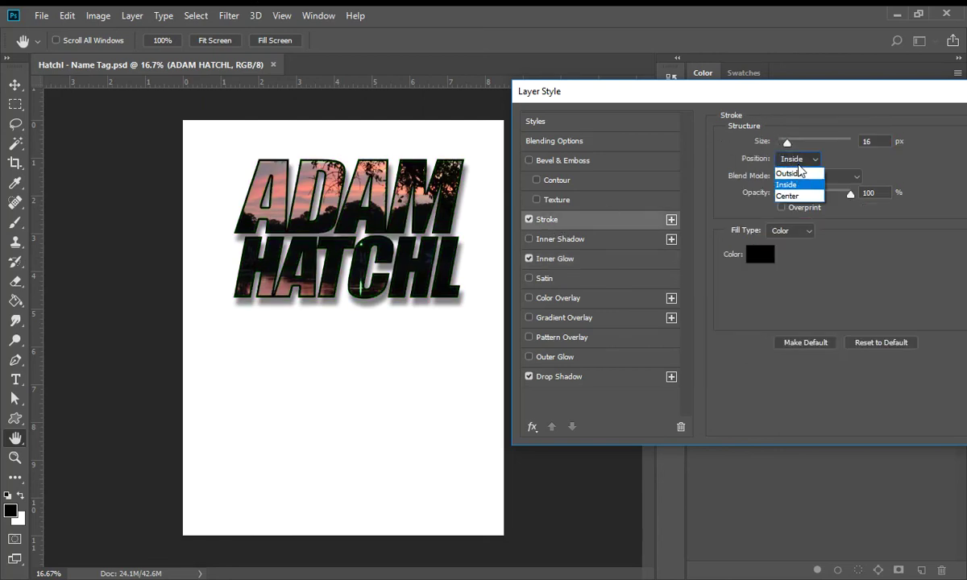
click(795, 195)
click(797, 159)
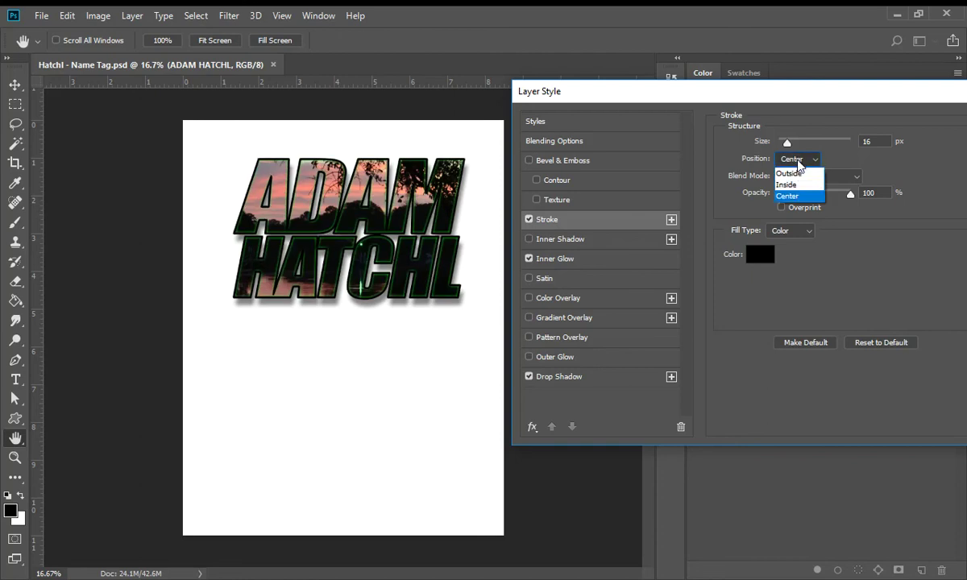
click(786, 165)
mouse_move(788, 143)
mouse_down()
mouse_move(816, 142)
mouse_move(786, 144)
mouse_up()
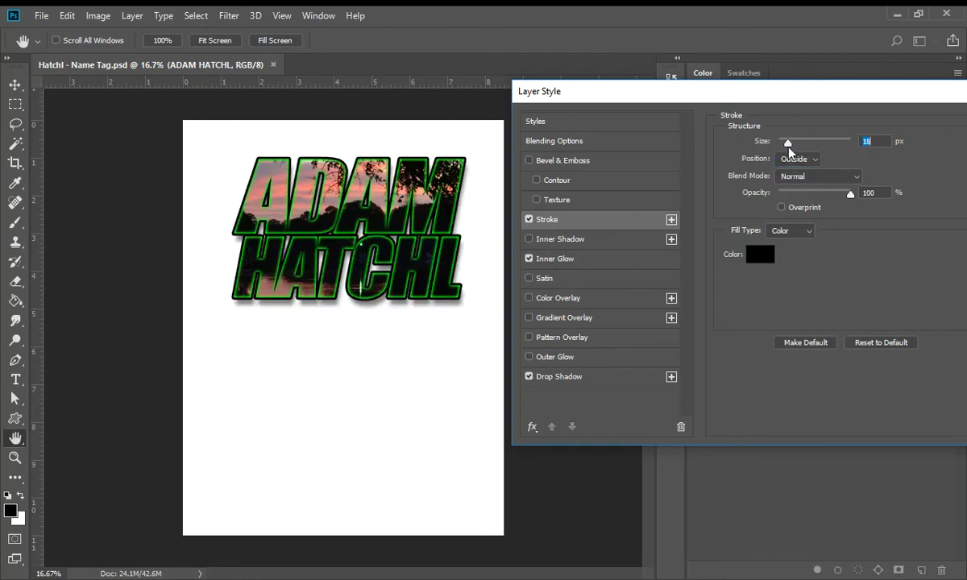
Change the lettering's stroke colour to a dark purple
click(760, 255)
click(754, 194)
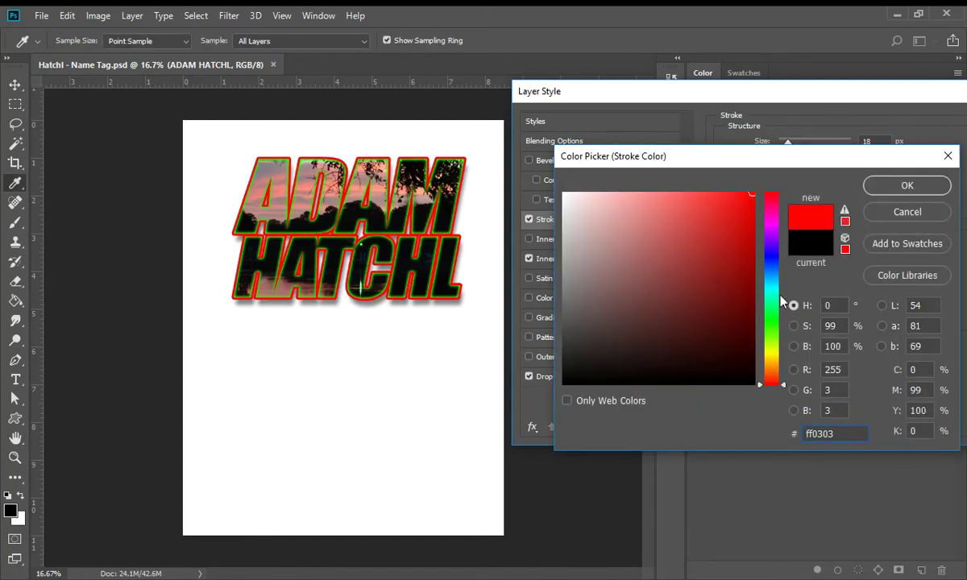
drag(774, 323, 773, 233)
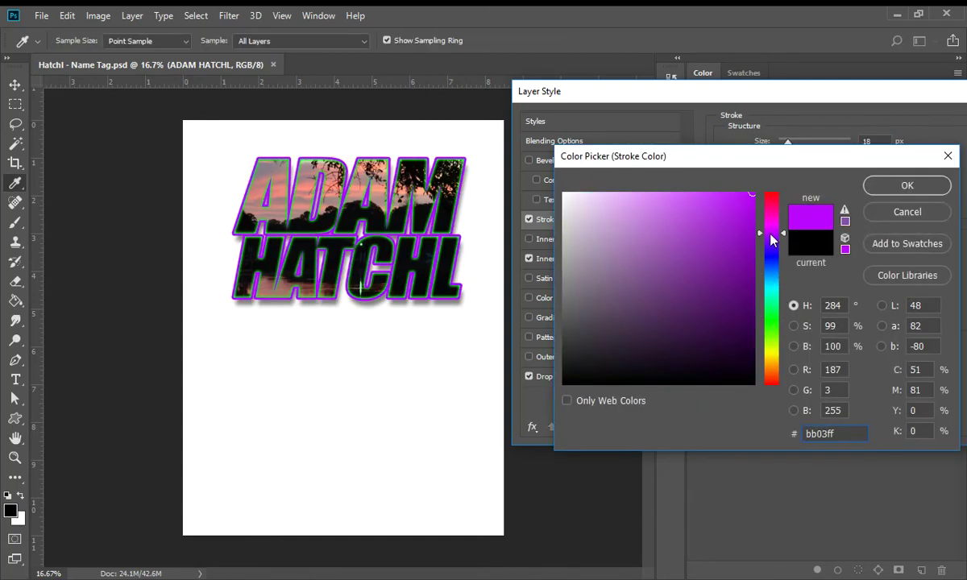
click(745, 277)
click(906, 186)
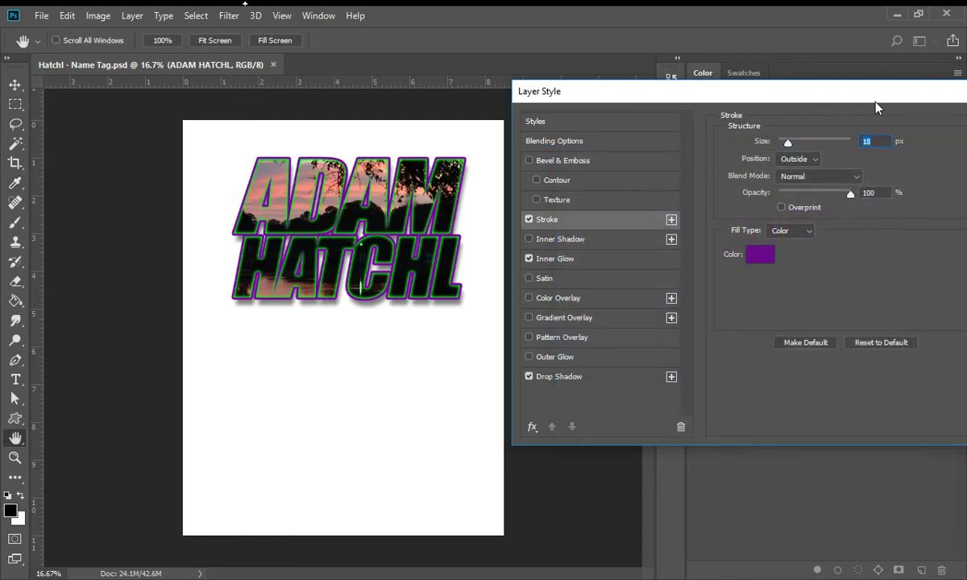
Add a Bevel & Emboss with 105% depth and 40 px size, and apply all effects
drag(877, 97, 629, 108)
drag(382, 103, 660, 105)
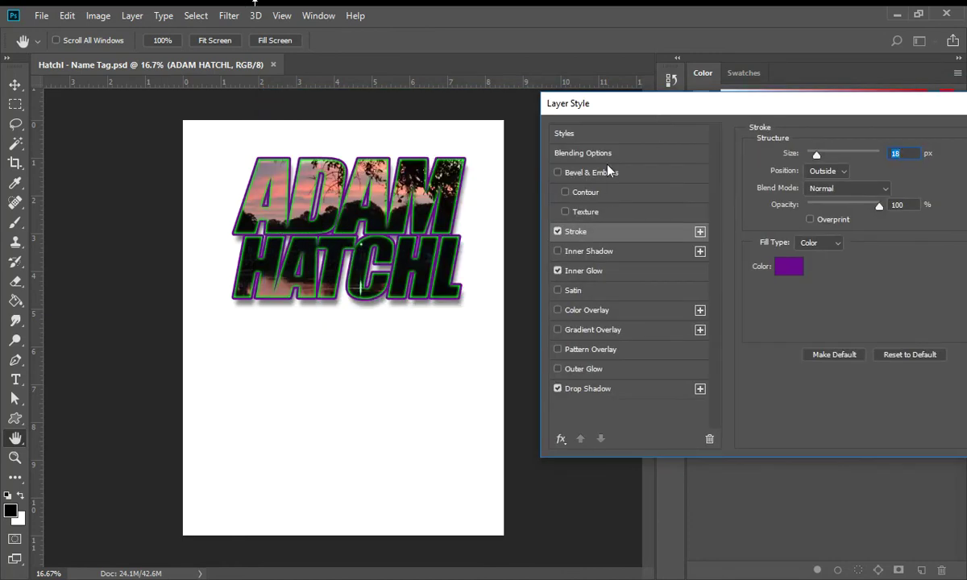
click(605, 173)
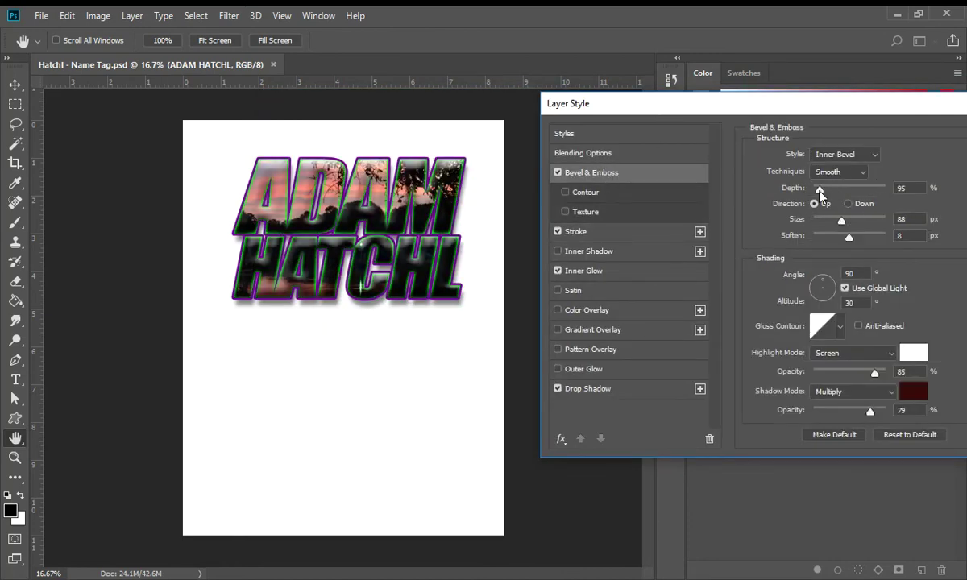
drag(821, 193, 833, 222)
drag(807, 104, 544, 110)
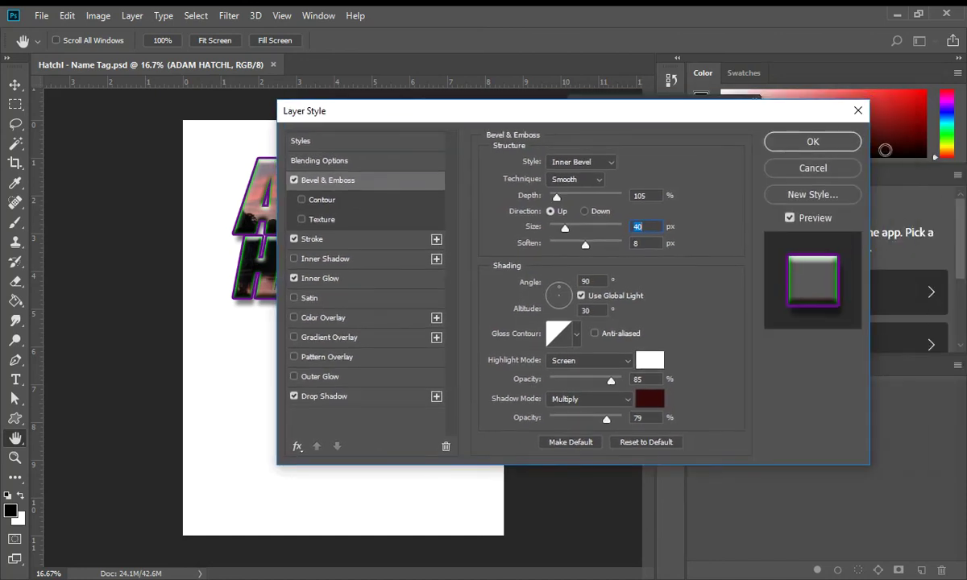
click(830, 142)
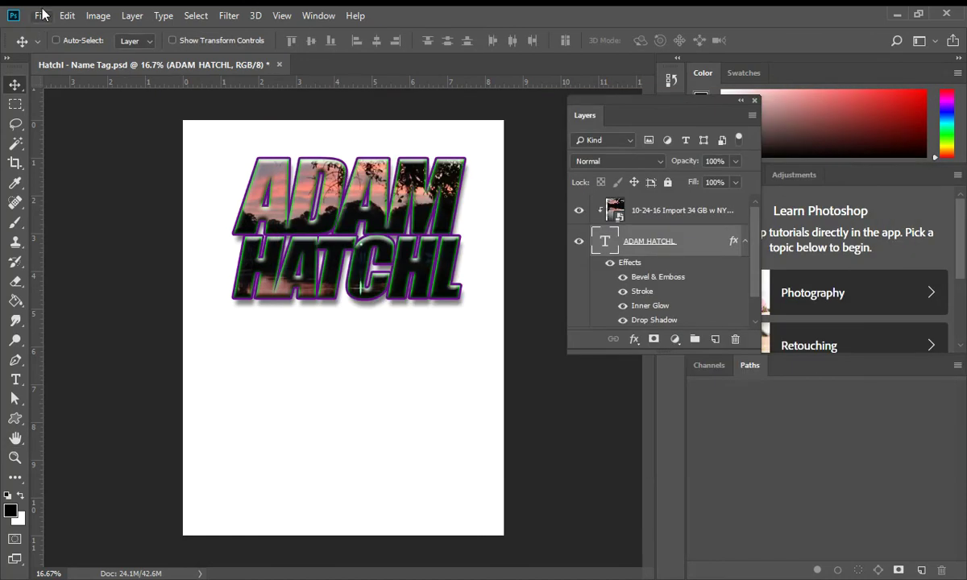
Save the name tag, then enlarge the Layers panel and select the sunset photo layer
click(42, 14)
click(57, 176)
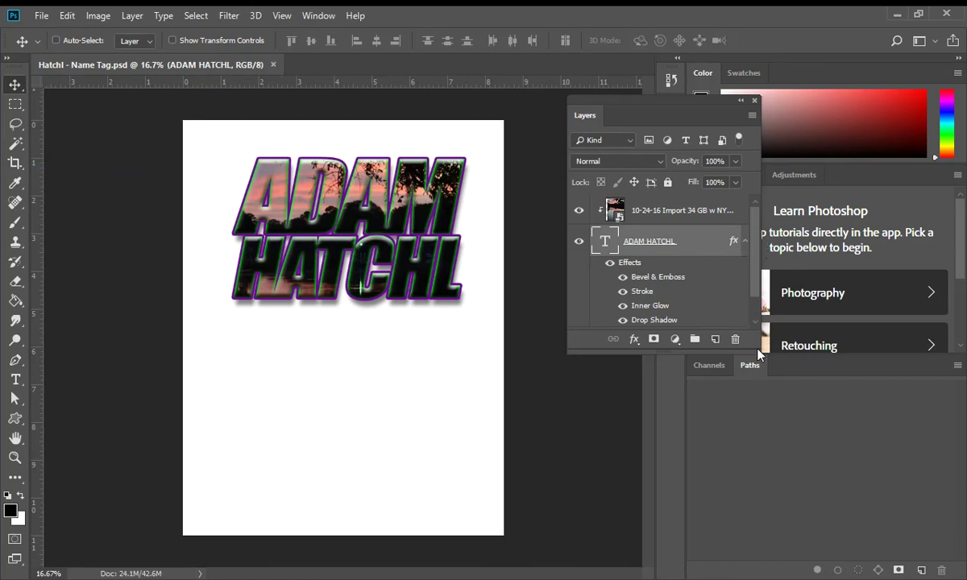
drag(756, 341, 762, 444)
click(673, 346)
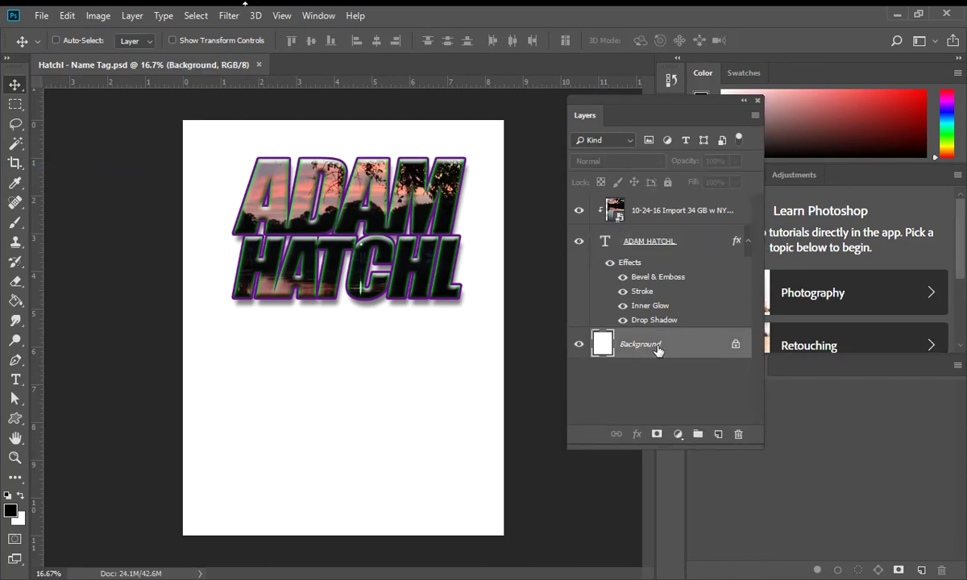
click(609, 237)
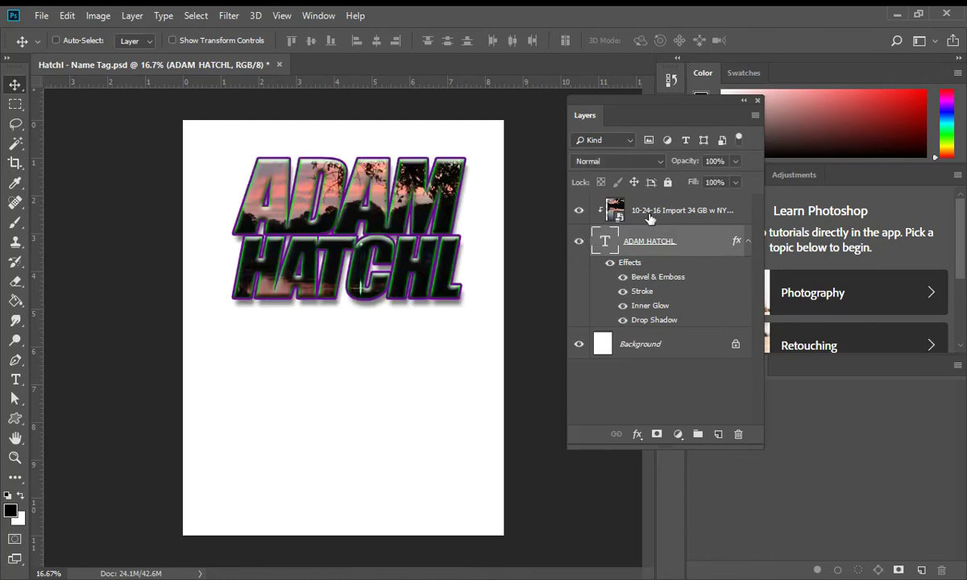
click(600, 216)
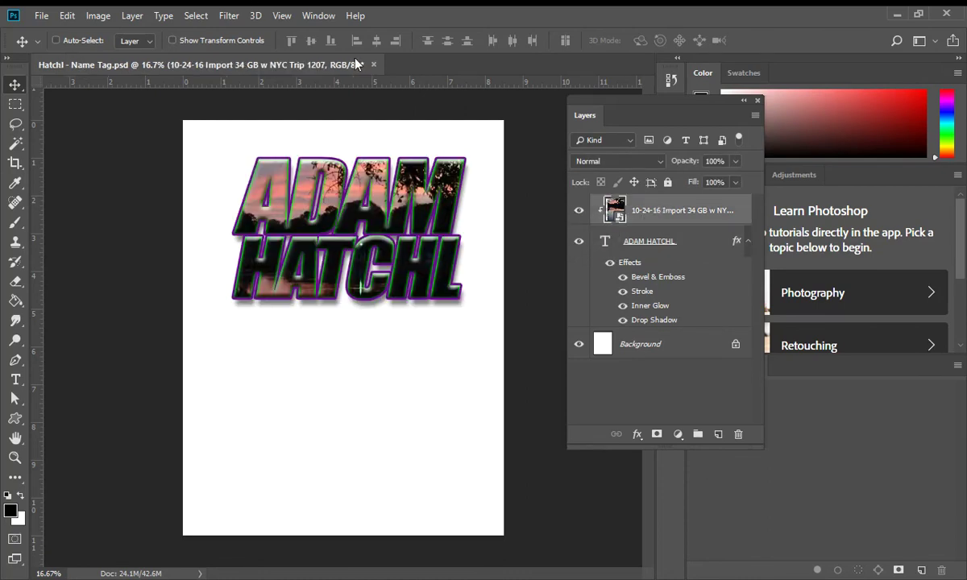
click(41, 15)
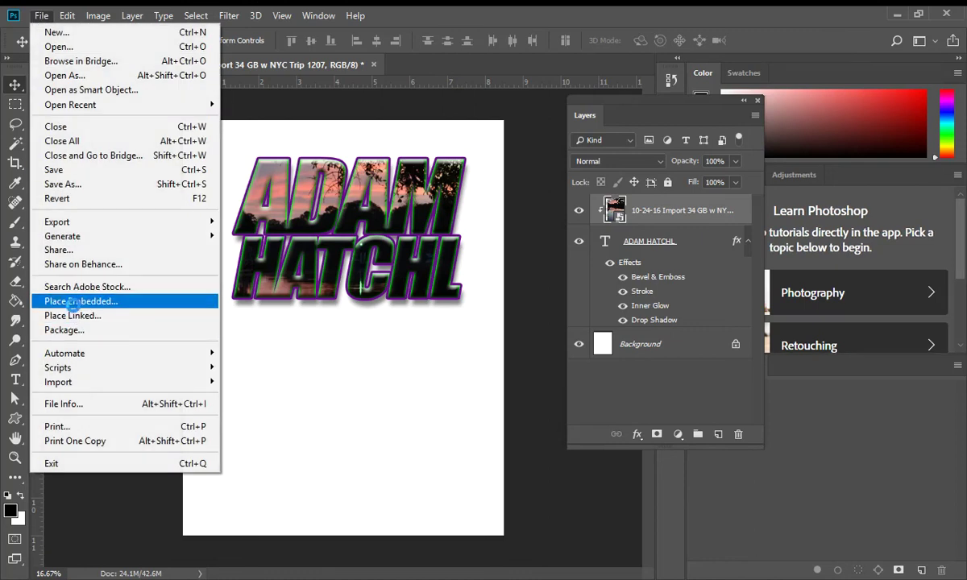
Place Cougarhead-3-color.jpg from the Pictures folder as an embedded layer and commit it
click(73, 301)
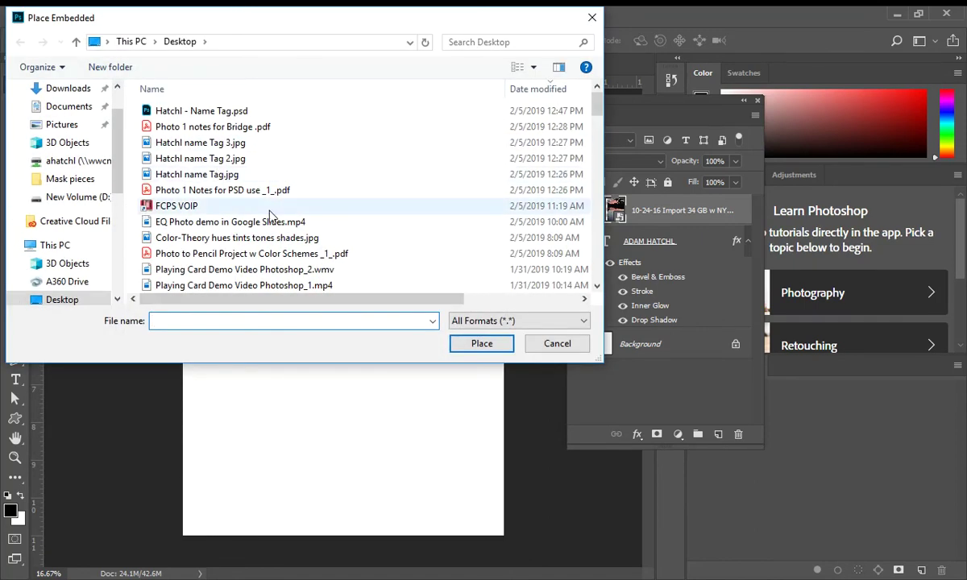
drag(598, 105, 599, 131)
click(62, 124)
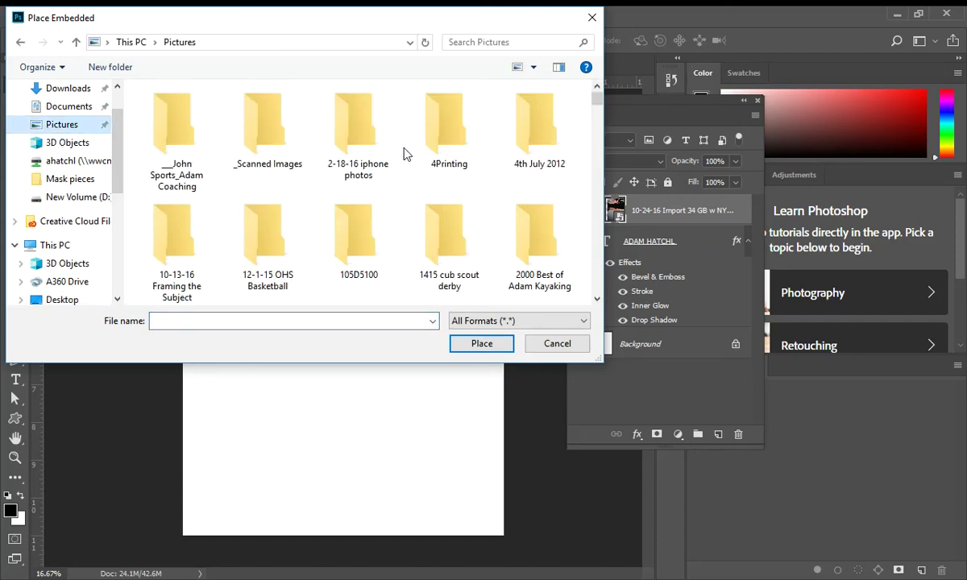
drag(597, 101, 603, 246)
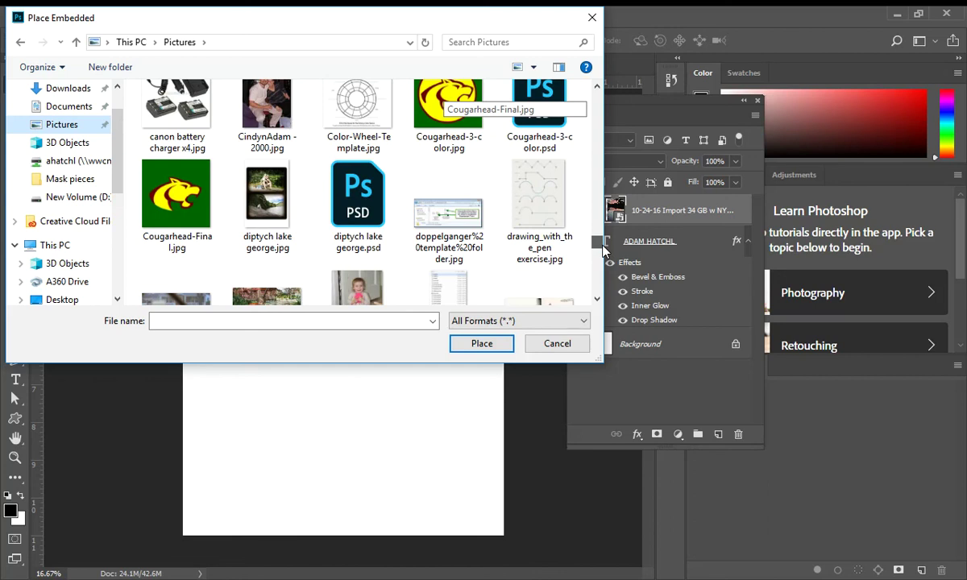
click(448, 117)
click(481, 344)
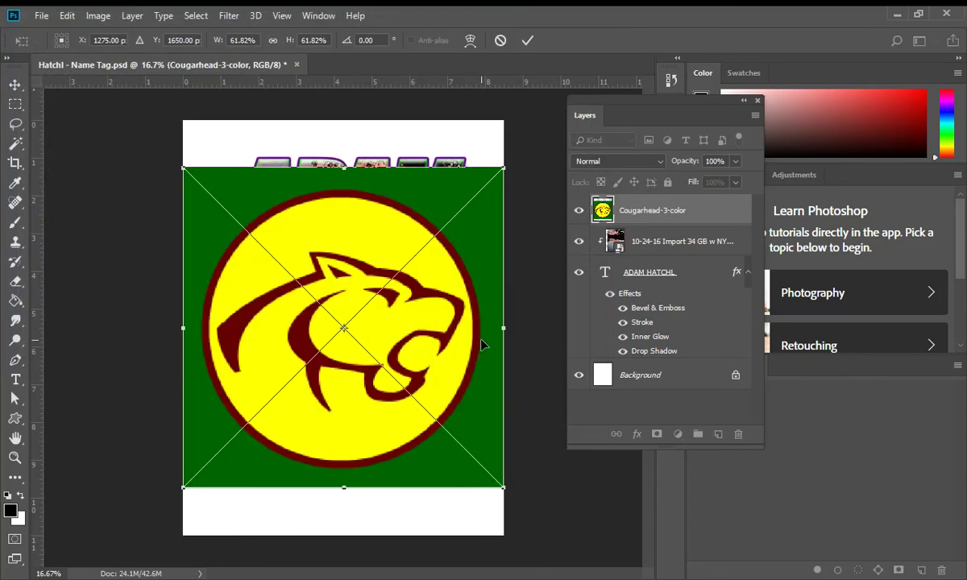
click(528, 41)
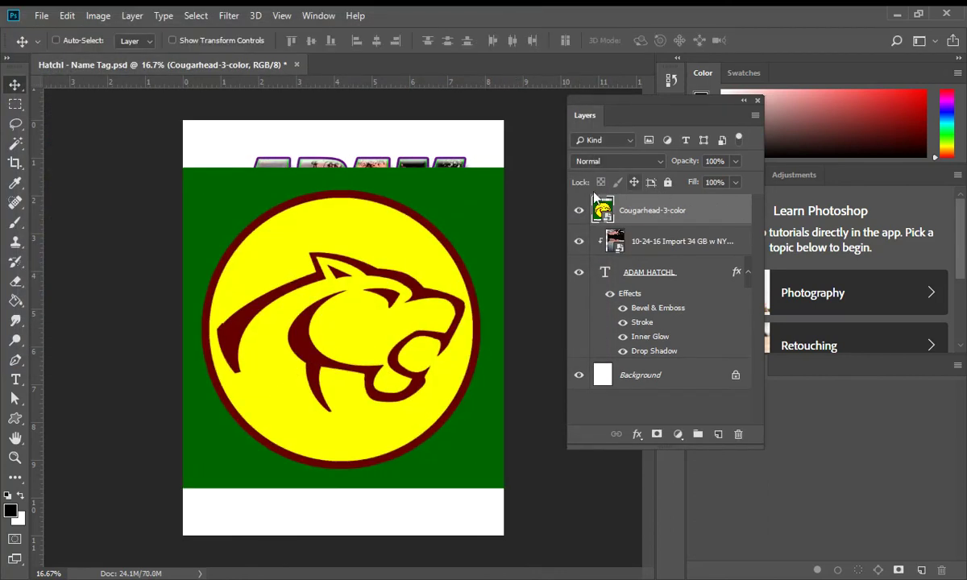
right_click(649, 215)
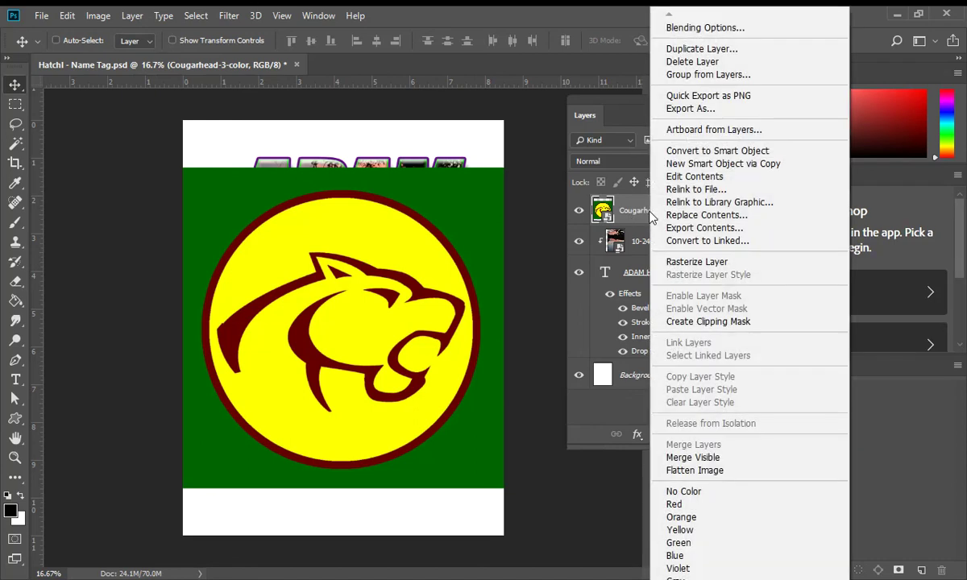
click(690, 322)
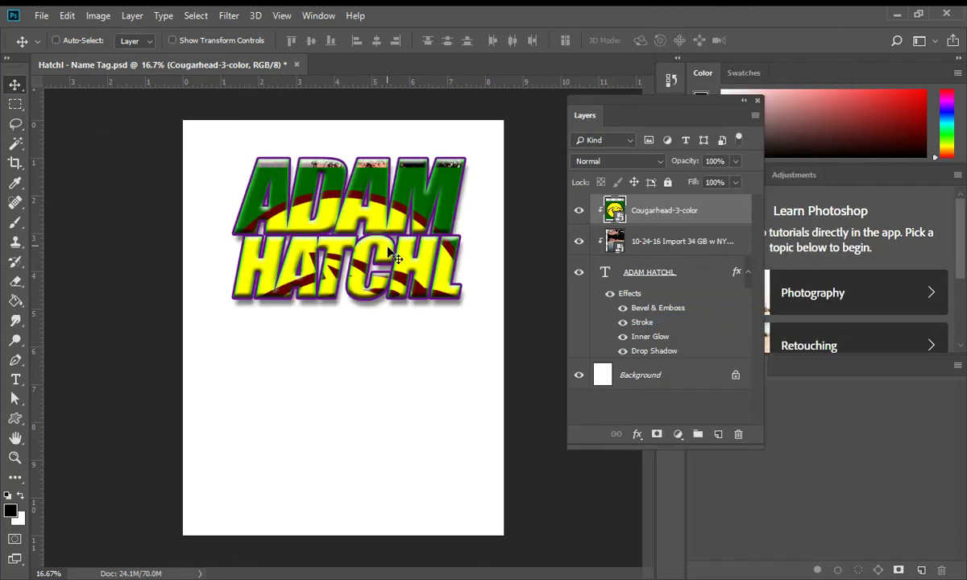
drag(370, 252, 365, 157)
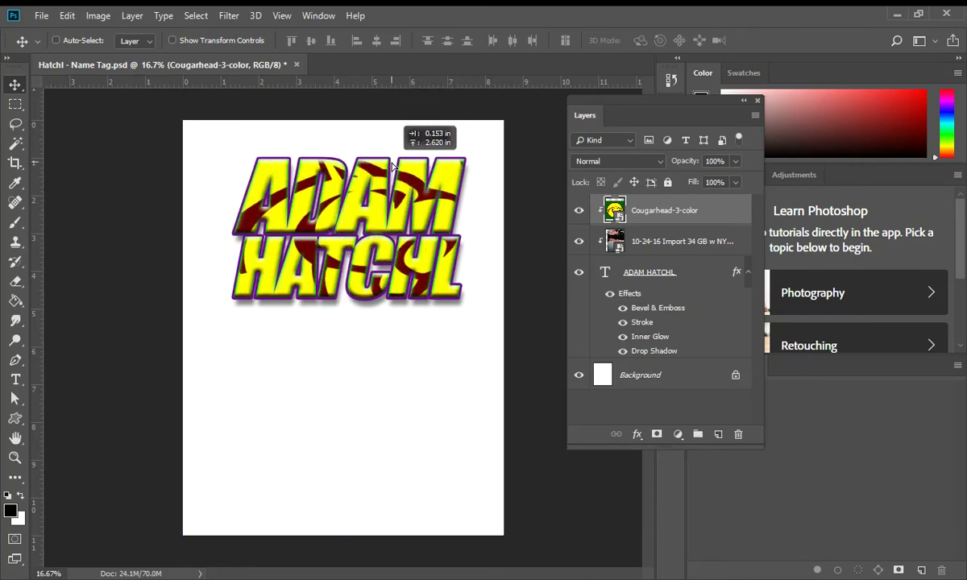
click(578, 206)
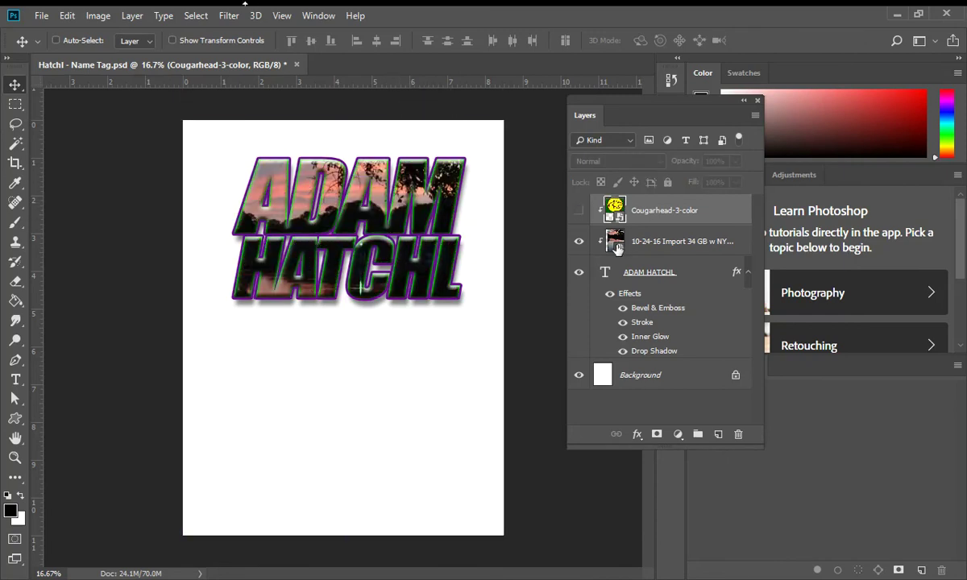
click(580, 209)
drag(361, 210, 393, 175)
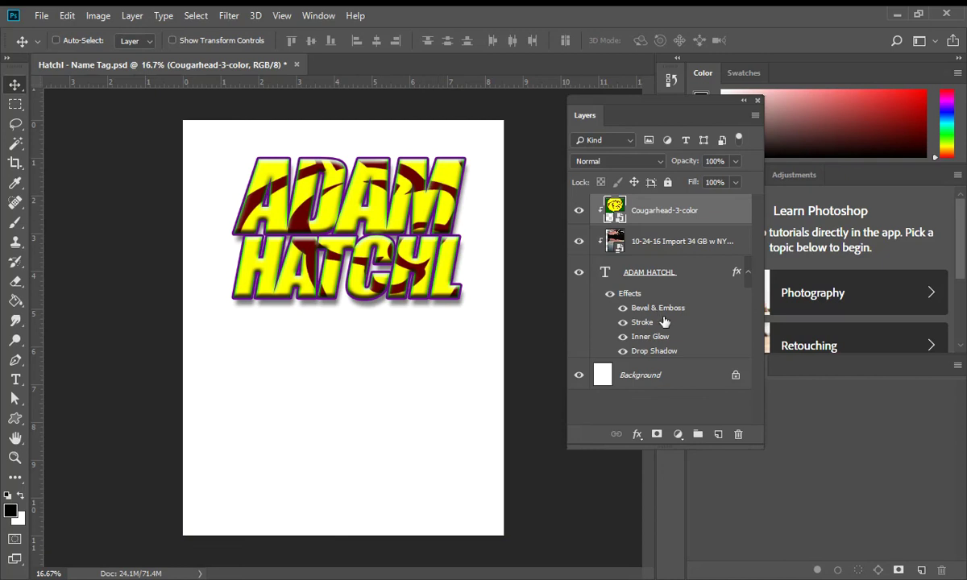
Toggle the Stroke, Inner Glow and Bevel & Emboss effects off and on, leaving all visible
click(622, 322)
click(622, 322)
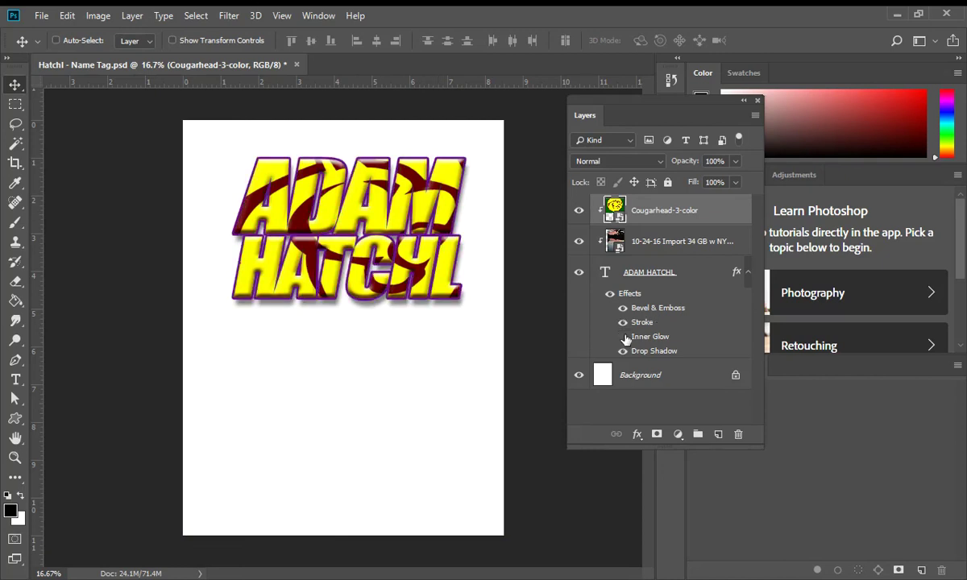
click(623, 337)
click(625, 312)
click(623, 311)
click(622, 309)
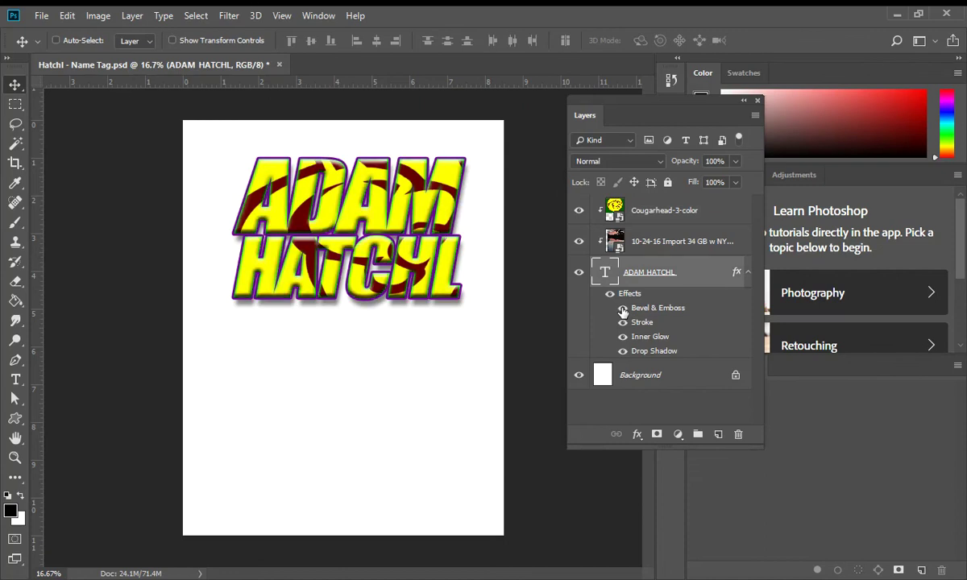
click(623, 309)
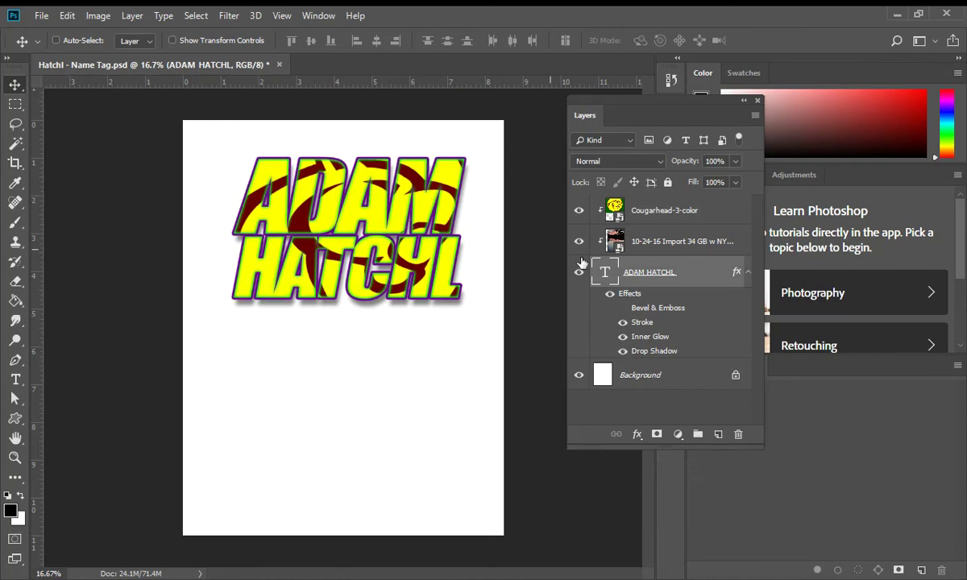
click(624, 310)
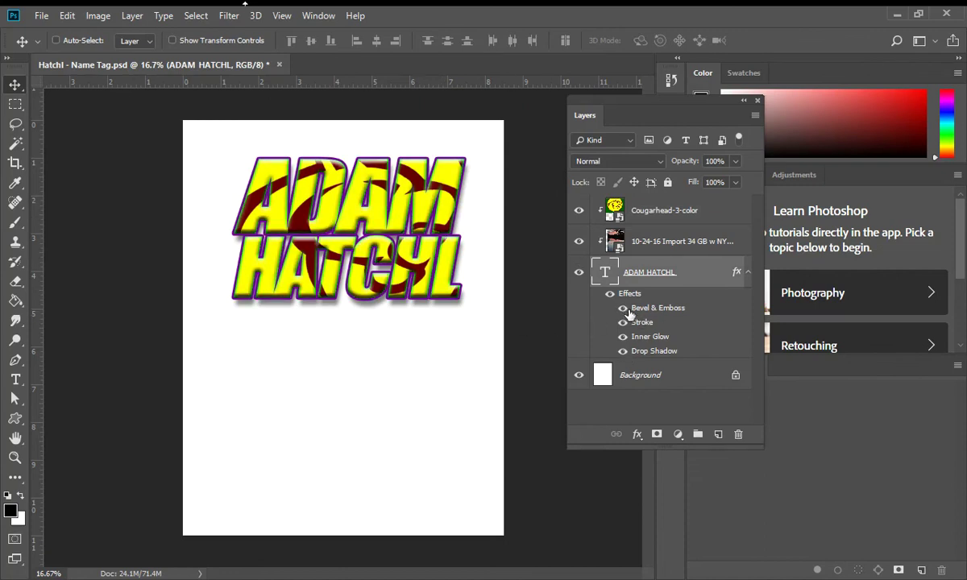
Save the name tag document
click(41, 15)
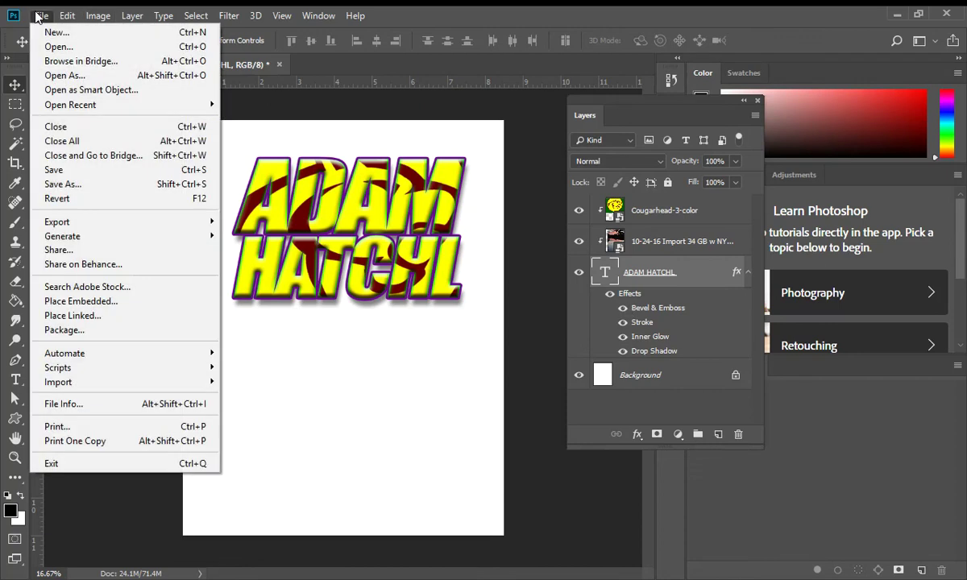
click(64, 170)
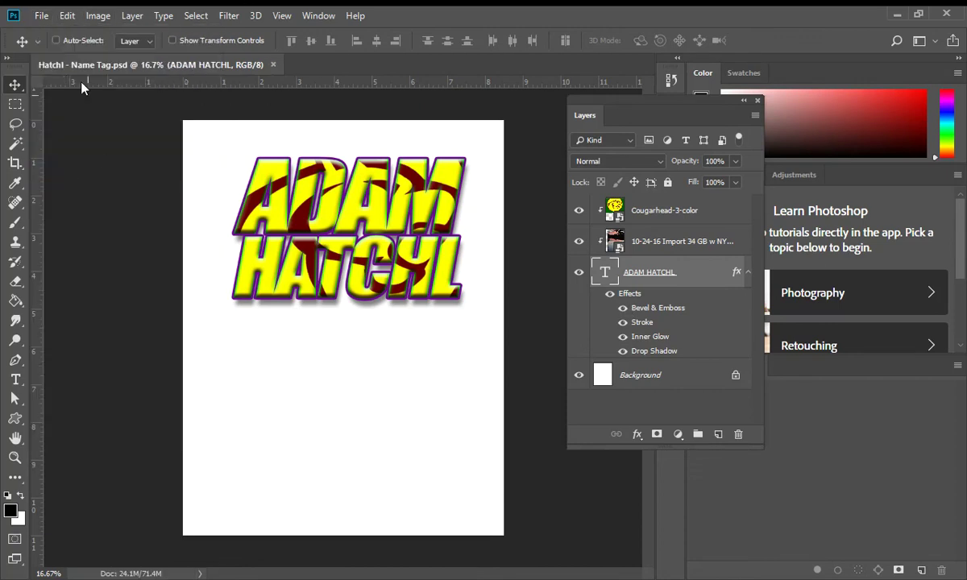
click(40, 15)
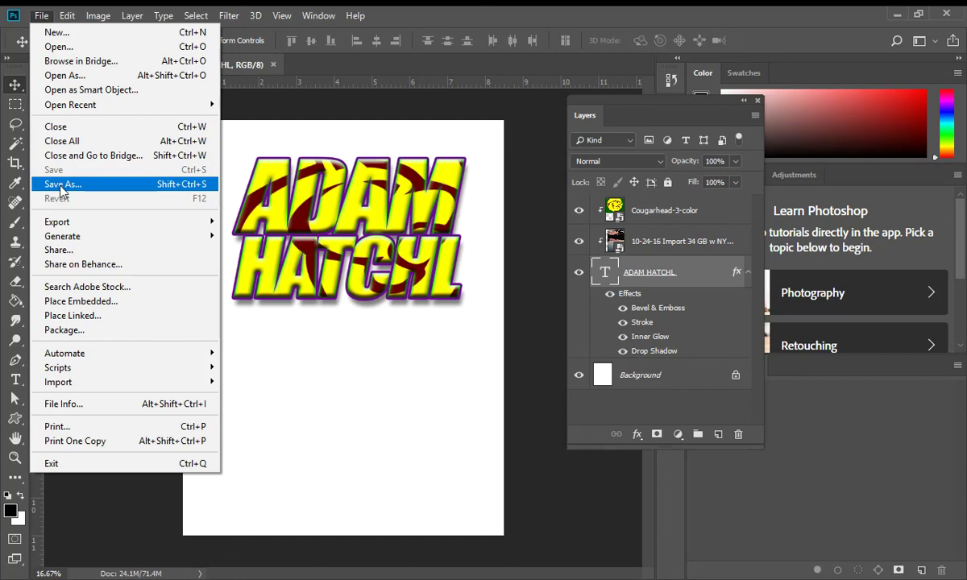
Send the name tag to the OHS Room 196 Color Draft printer from the Print dialog
click(62, 427)
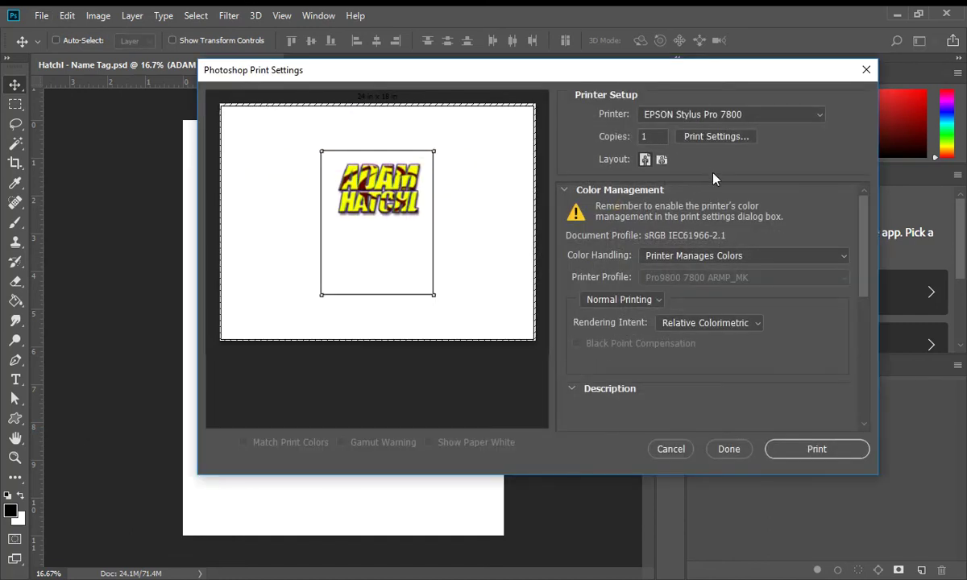
click(719, 115)
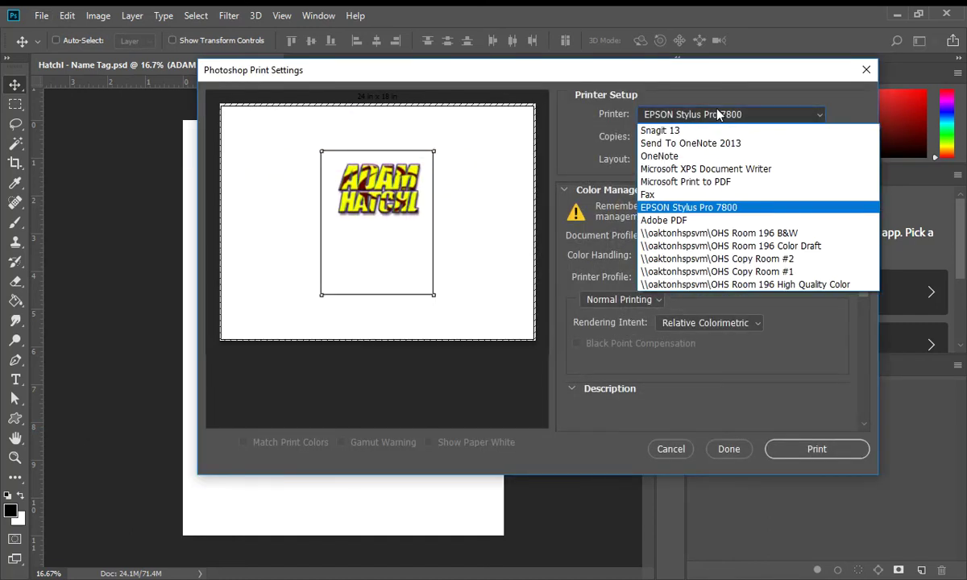
click(729, 246)
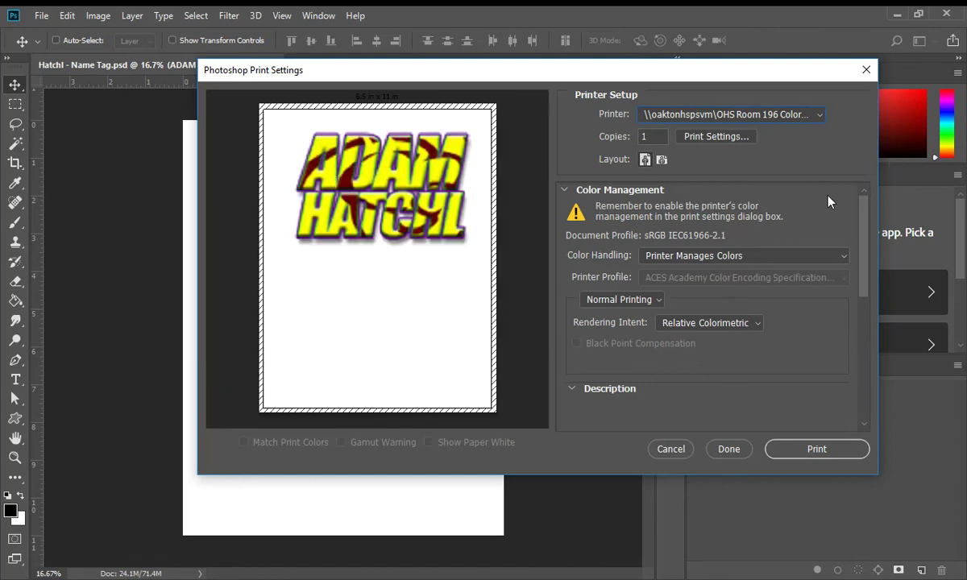
click(819, 451)
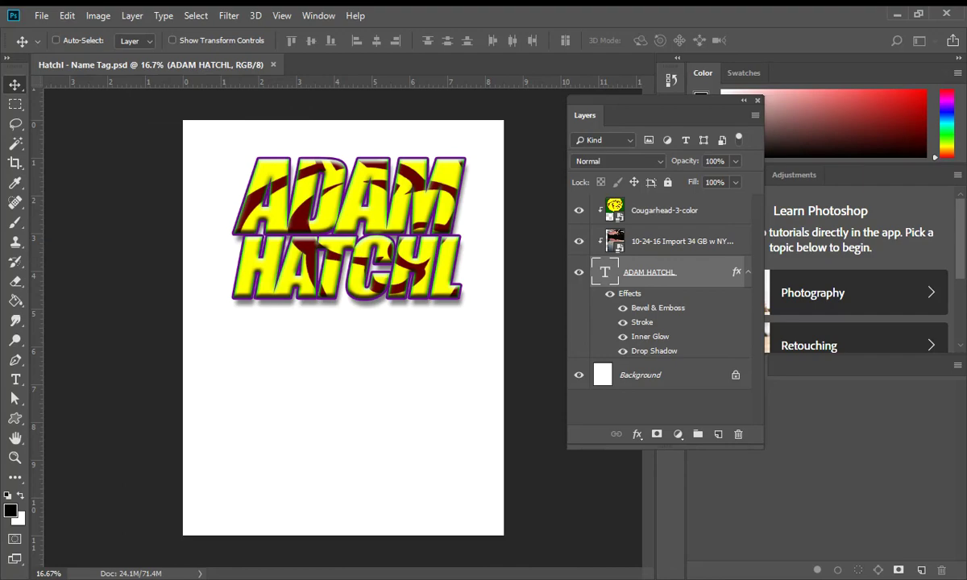
Switch to the PDF instructions guide and scroll down to its final page
key(alt+Tab)
scroll(430, 262, down, 10)
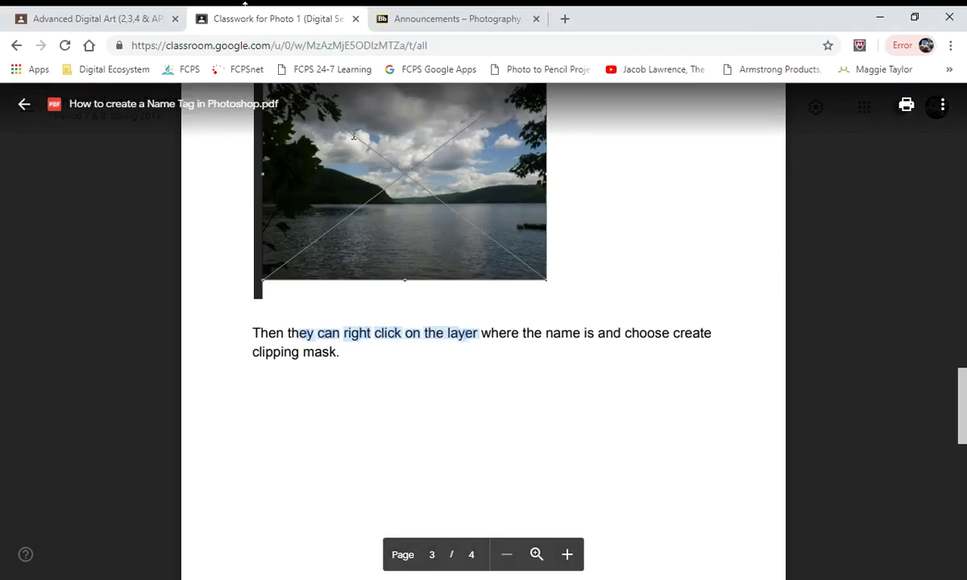
scroll(430, 262, down, 3)
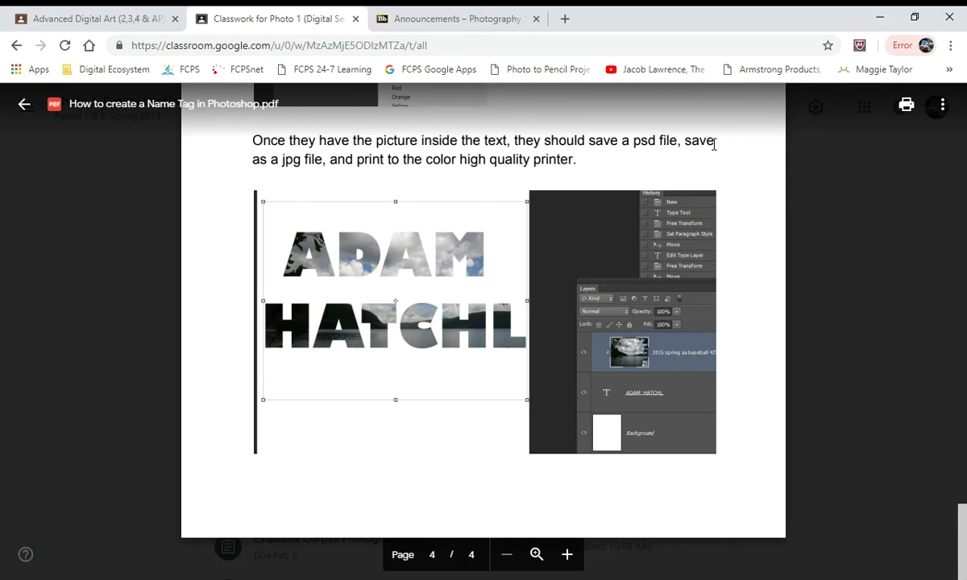
Save a JPEG copy to the Desktop with DEMO added to the file name, at Quality 12
key(alt+Tab)
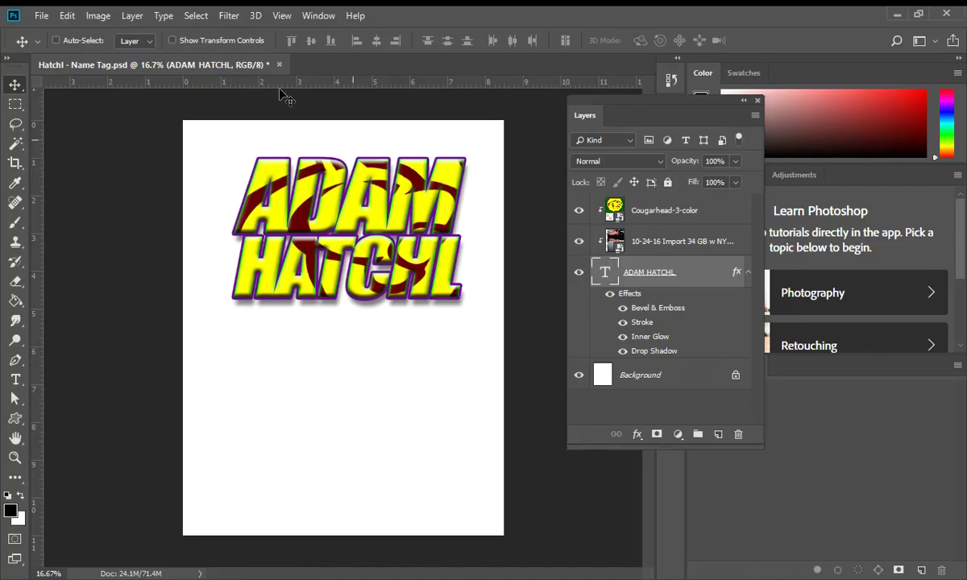
click(40, 15)
click(49, 123)
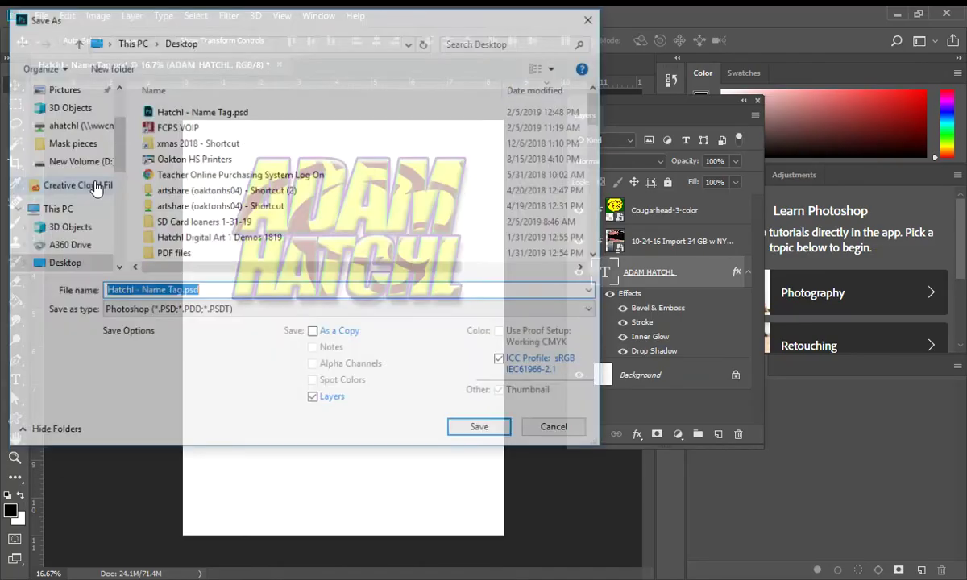
click(181, 315)
click(168, 445)
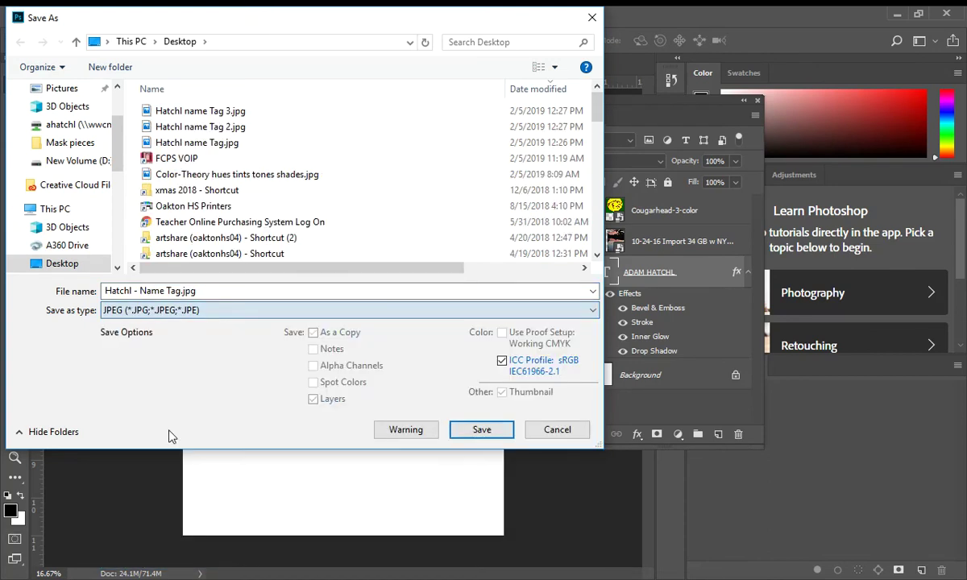
double_click(179, 290)
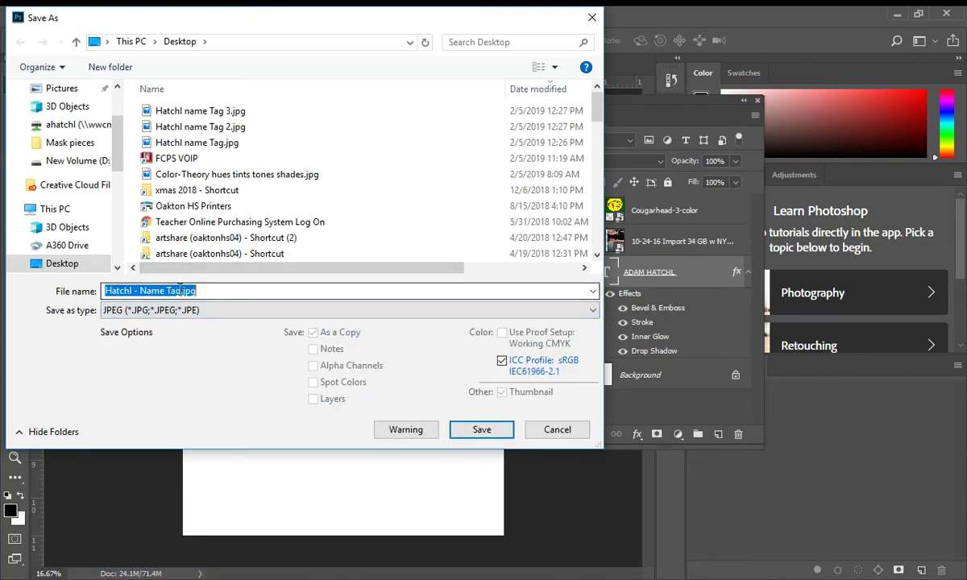
click(182, 290)
text(DEMO)
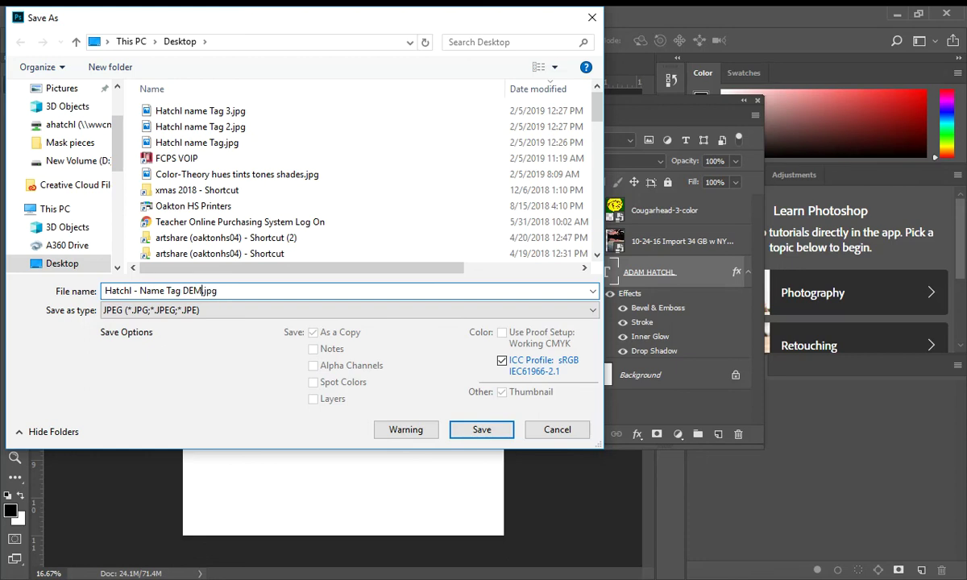
key(Return)
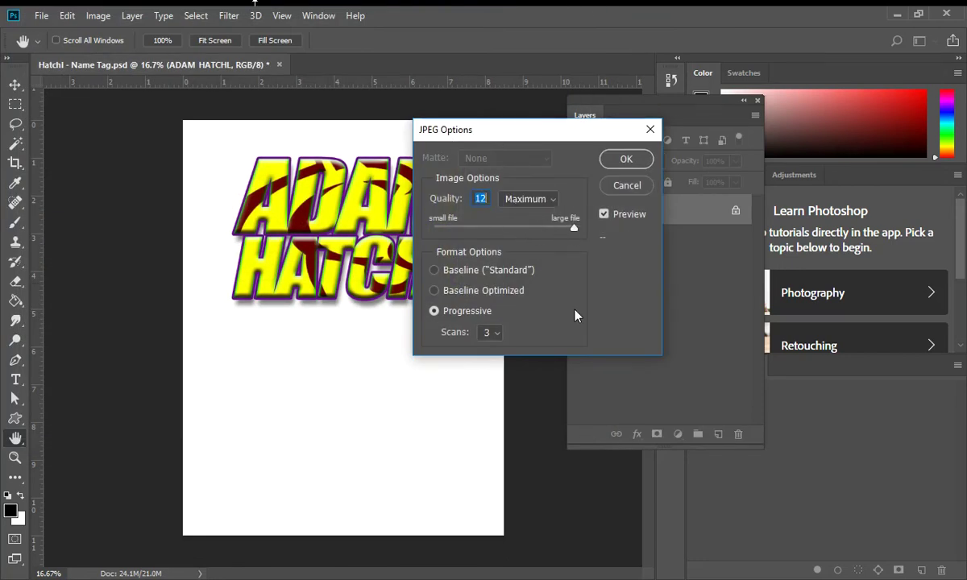
click(622, 162)
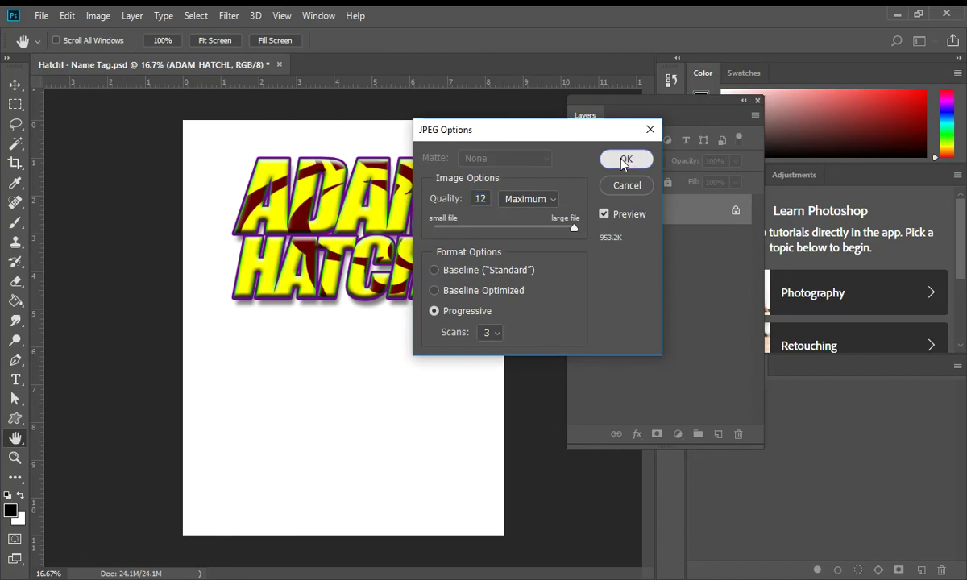